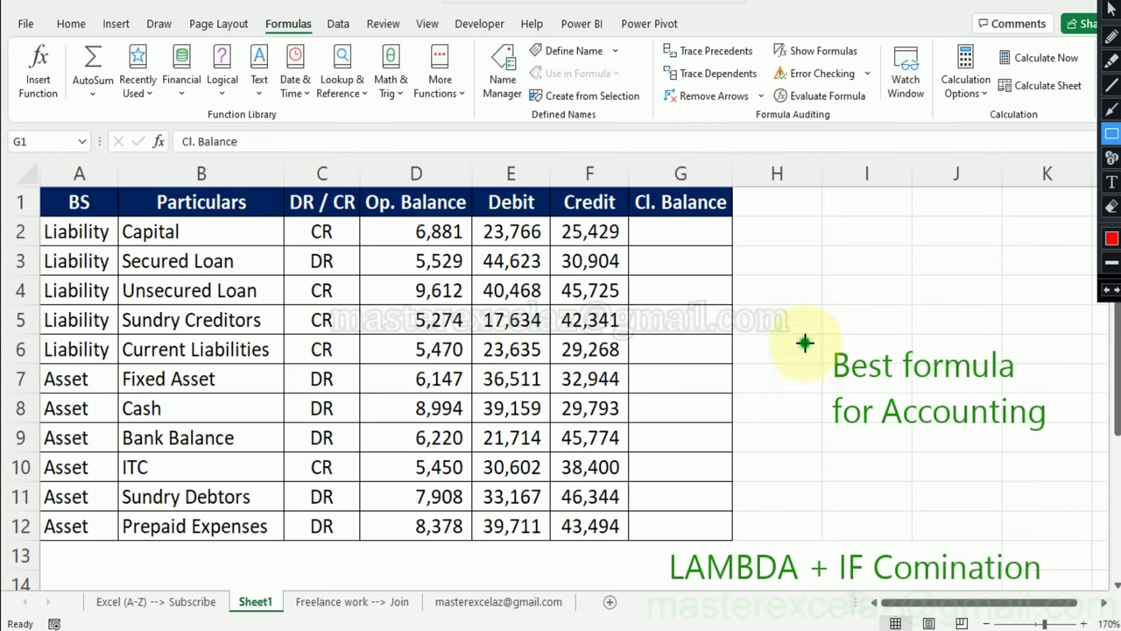
- Select cell G2, the first Cl. Balance cell
drag(804, 342, 1067, 444)
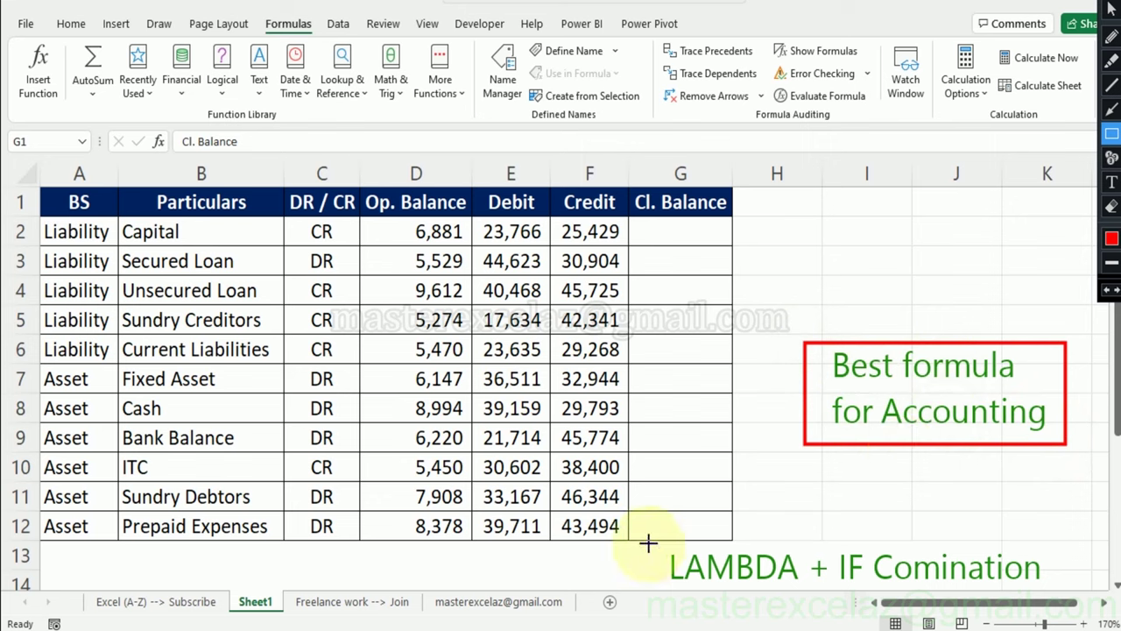
drag(648, 542, 1060, 592)
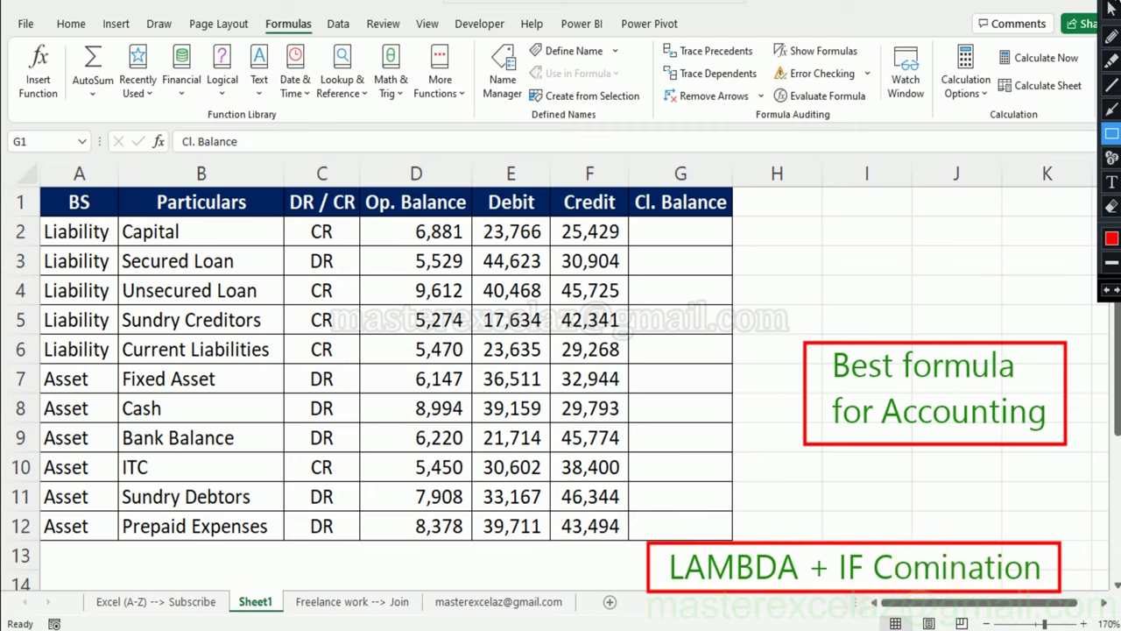
key(Escape)
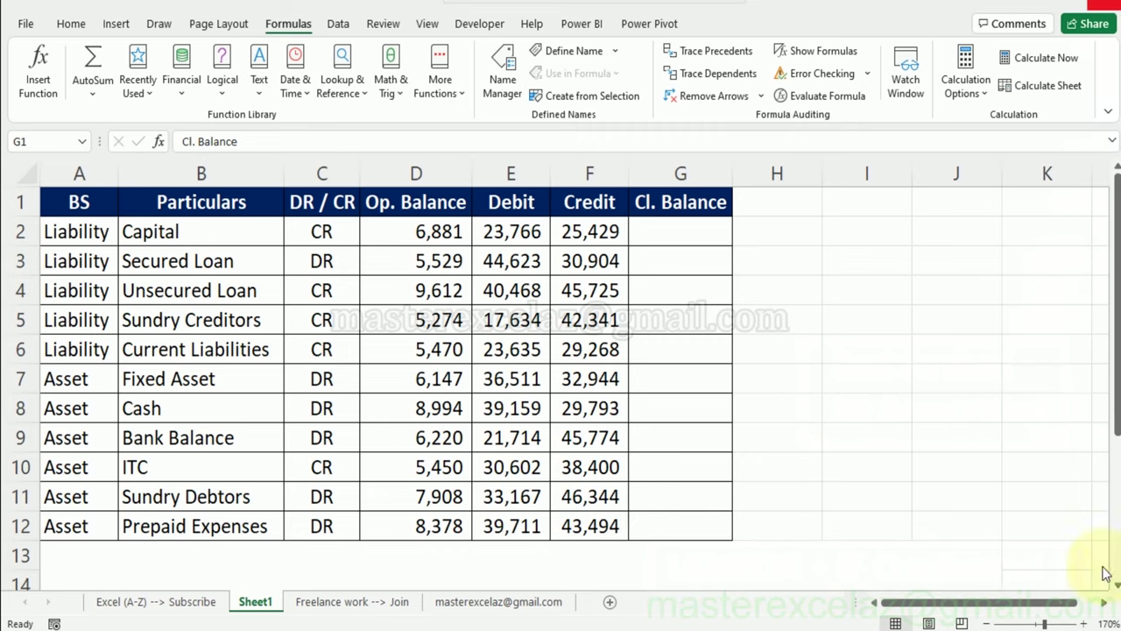
click(1106, 611)
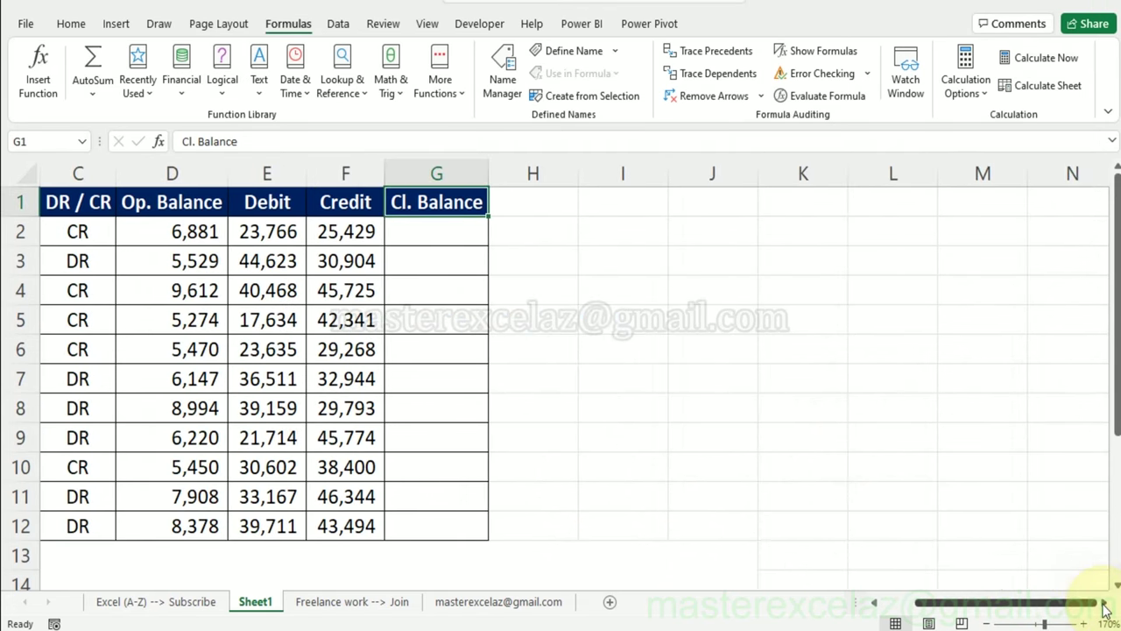
click(873, 603)
click(873, 602)
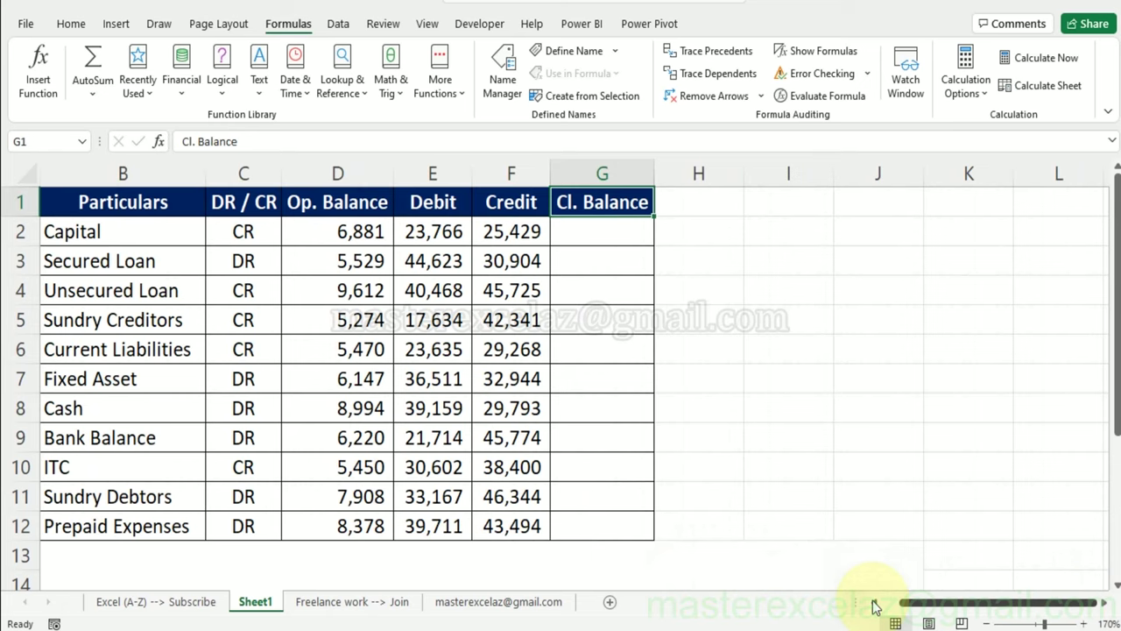
click(594, 236)
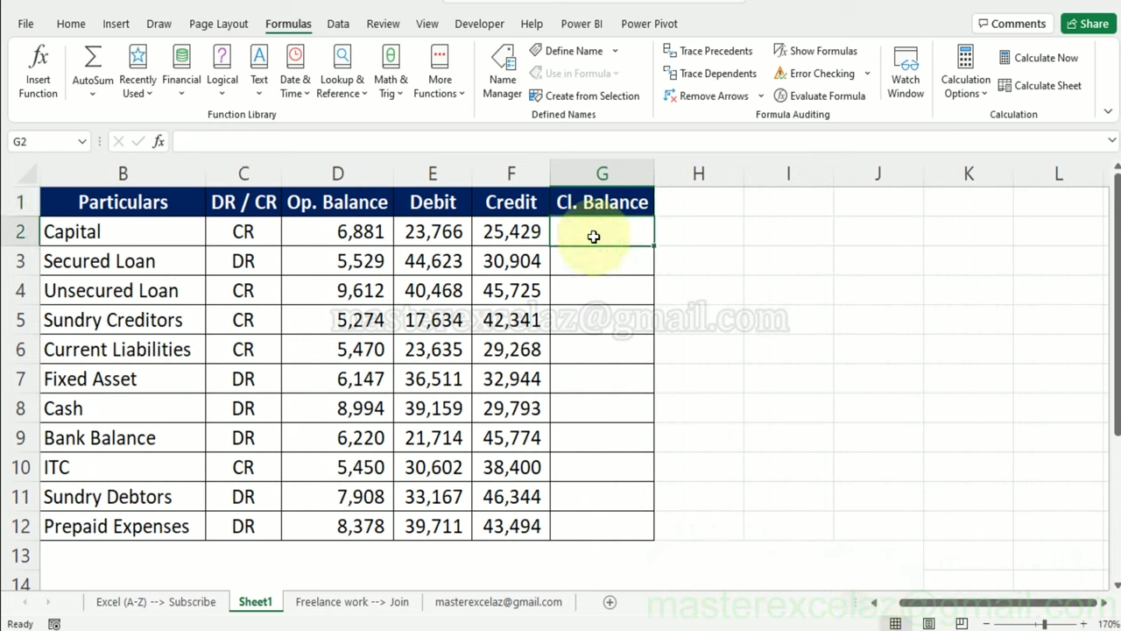
- Begin G2's formula as =IF(C2="CR",LAMBDA( to test the DR / CR entry
text(=)
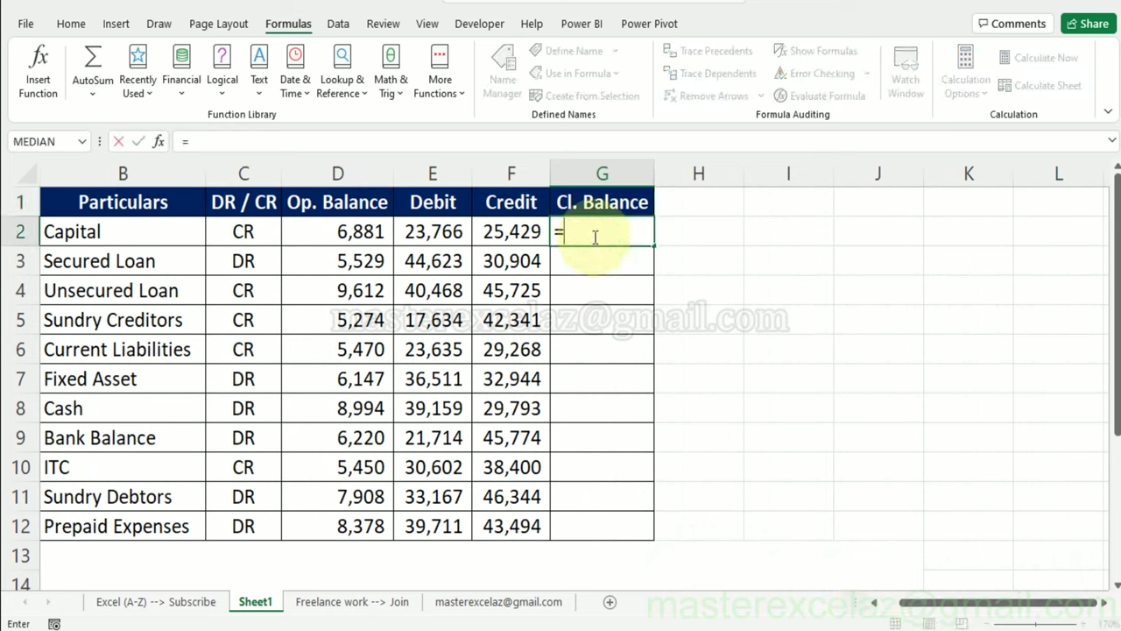
text(if)
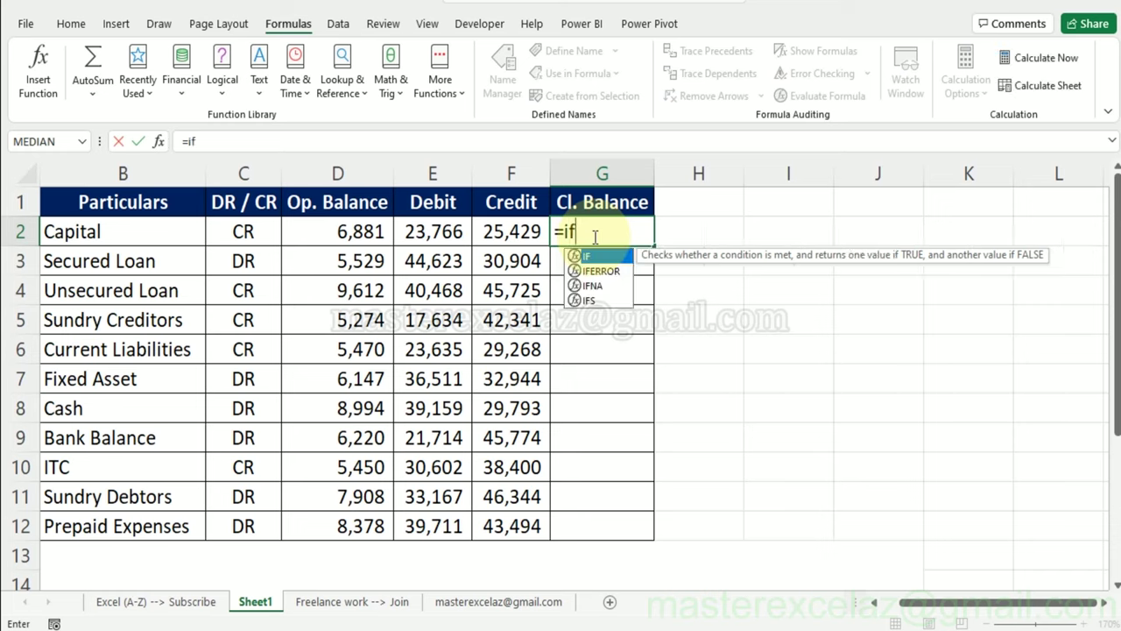
text(()
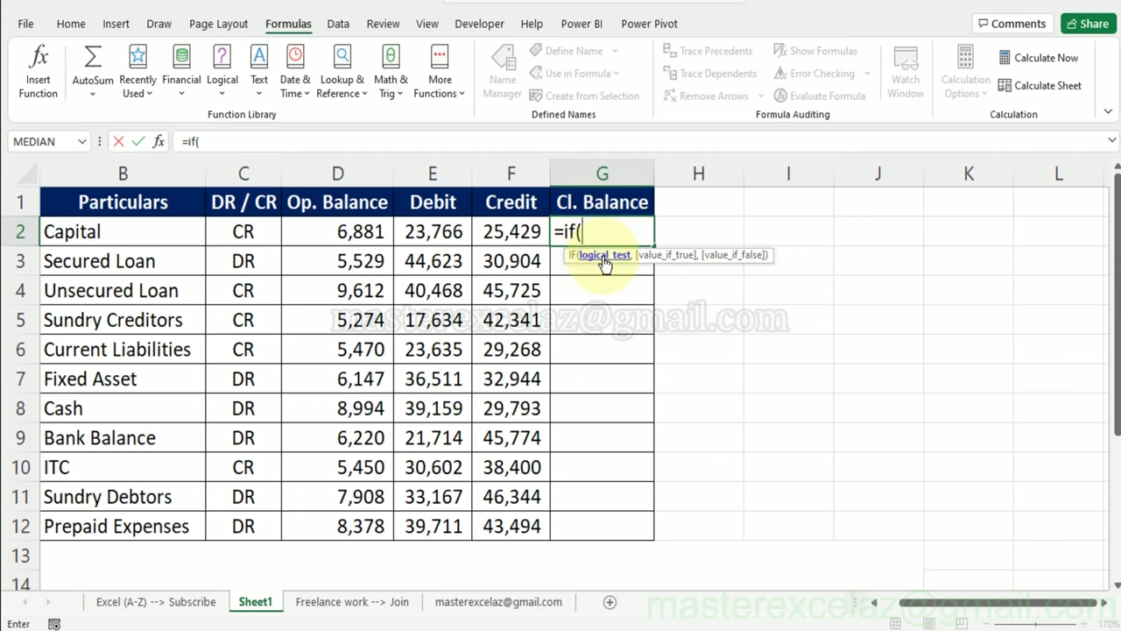
click(265, 231)
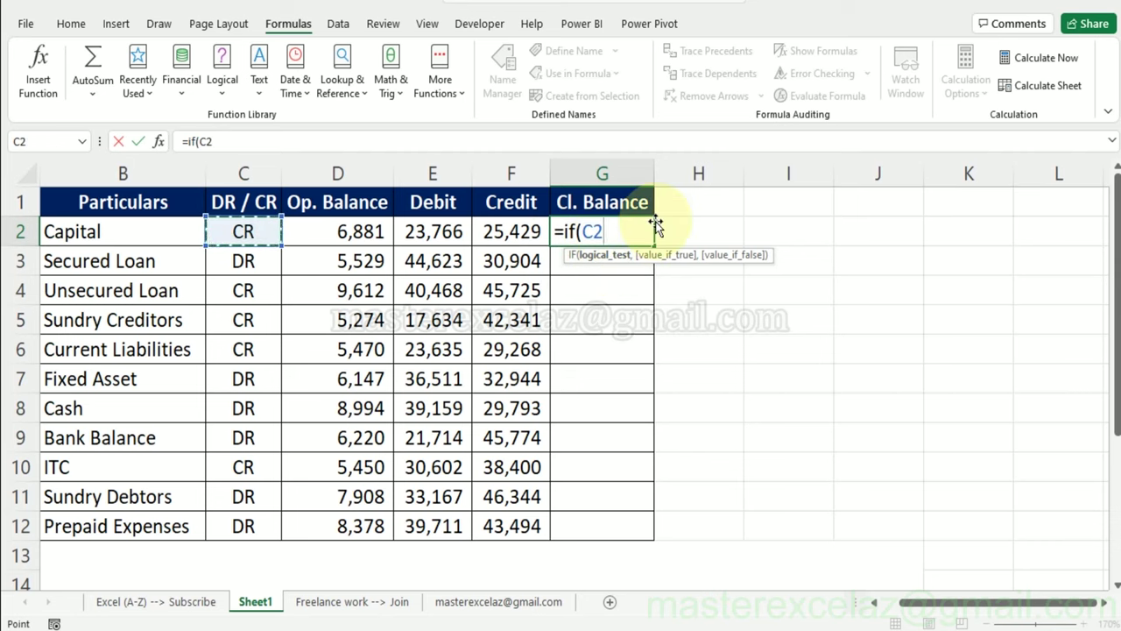
text(=if(C)
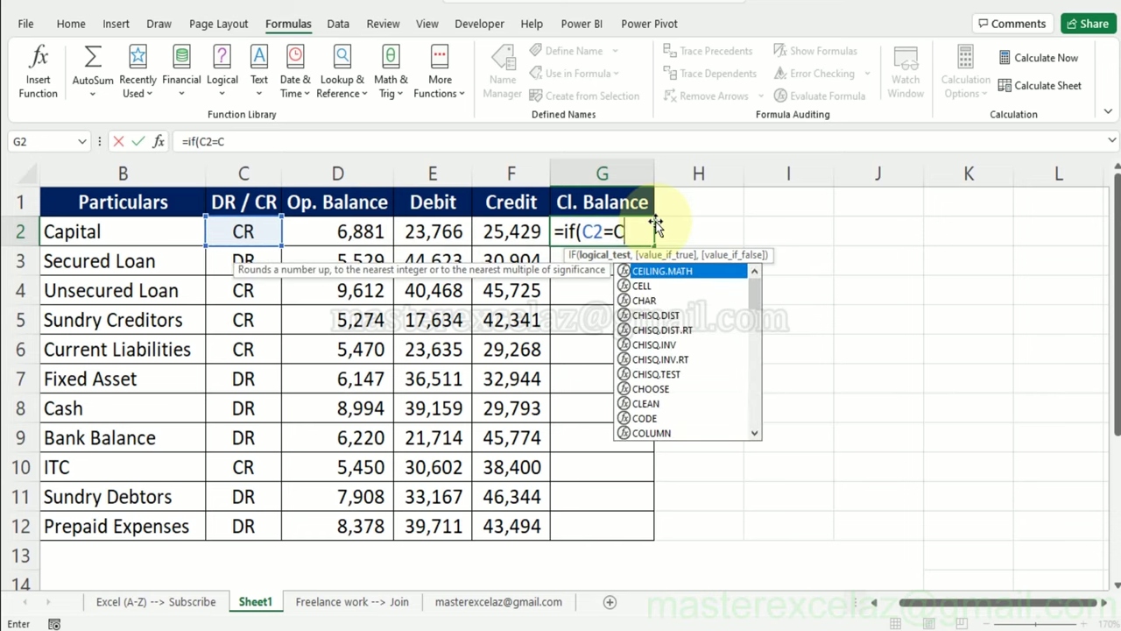
key(BackSpace)
text("C)
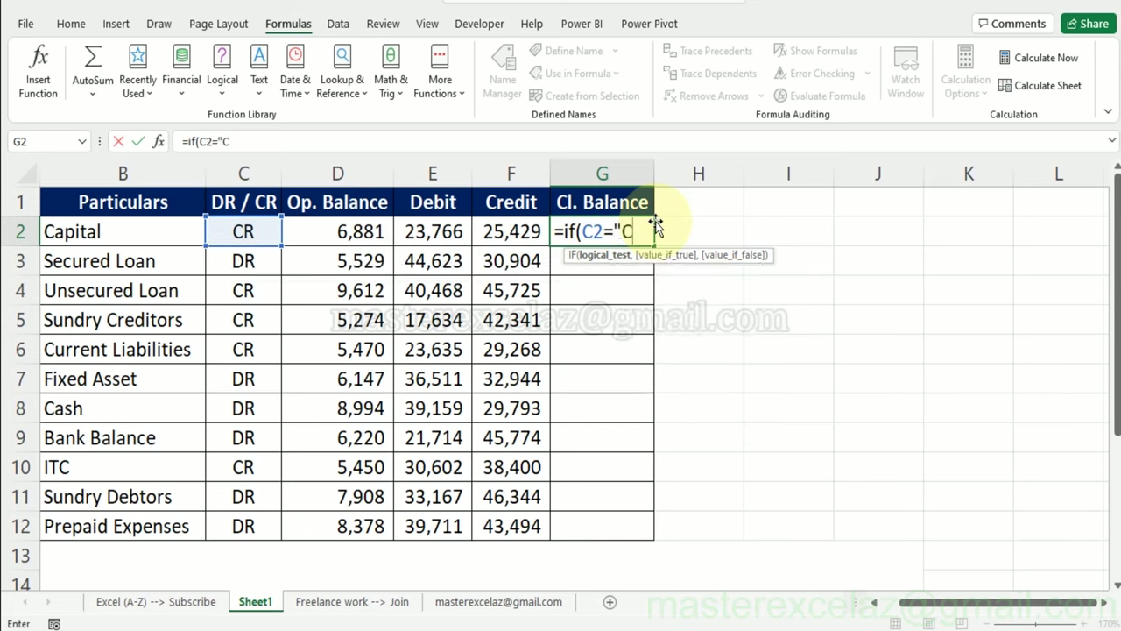
text(R")
text(,)
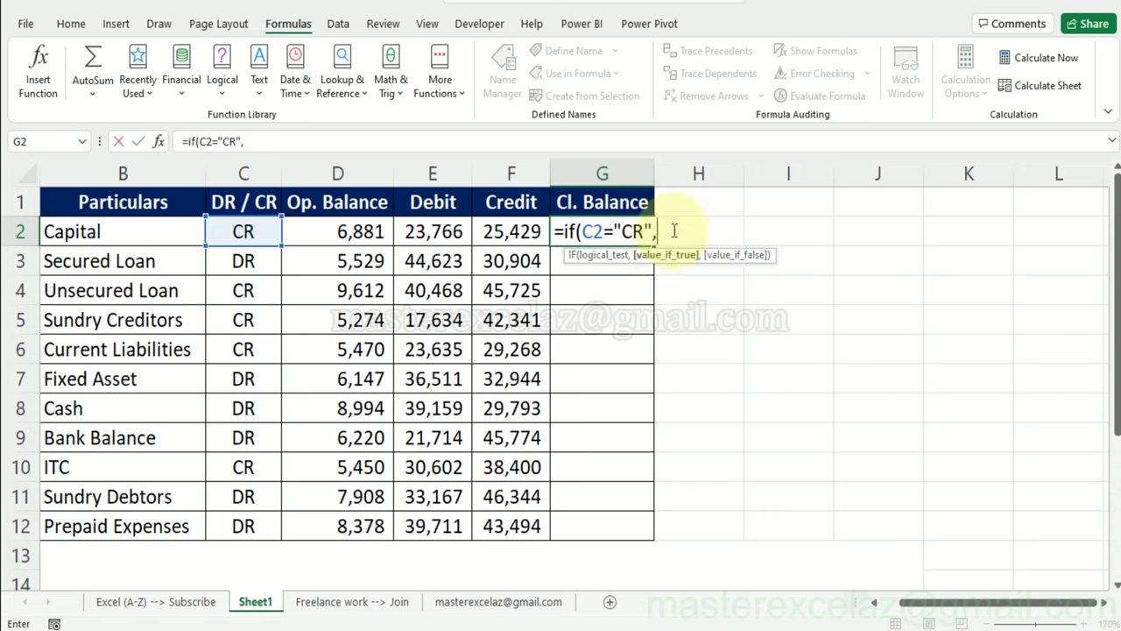
text(la)
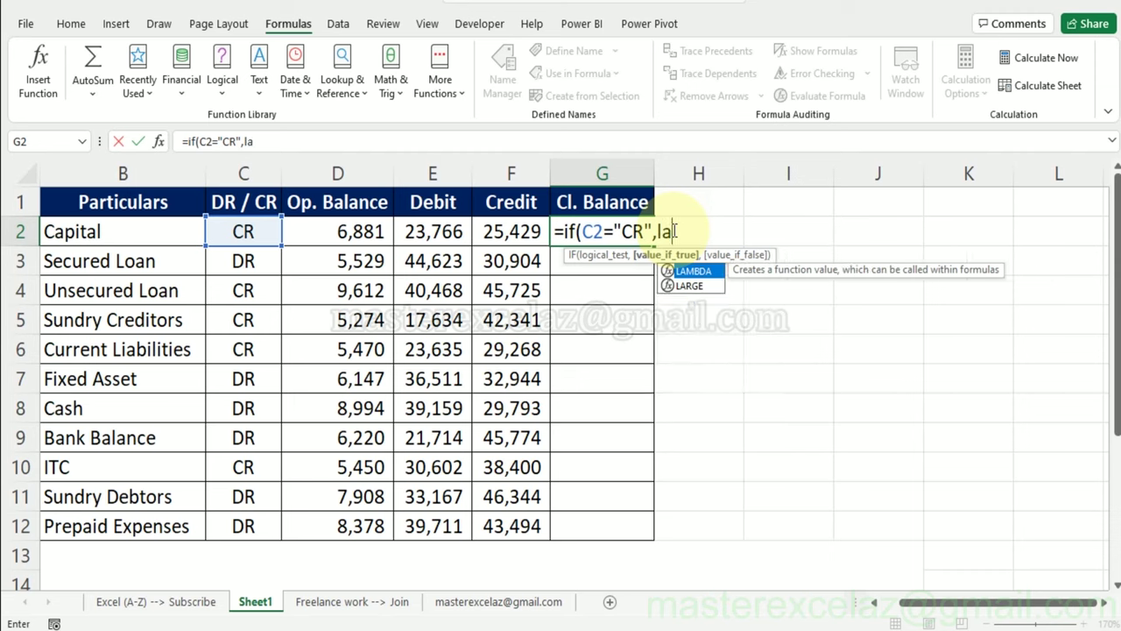
text(mbd)
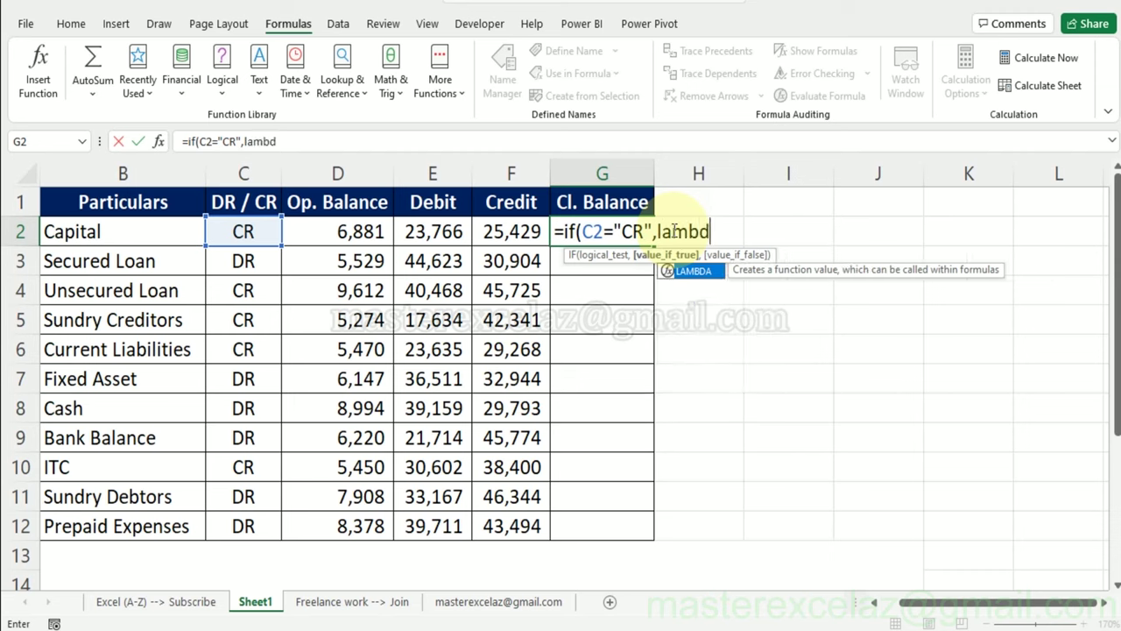
text(a()
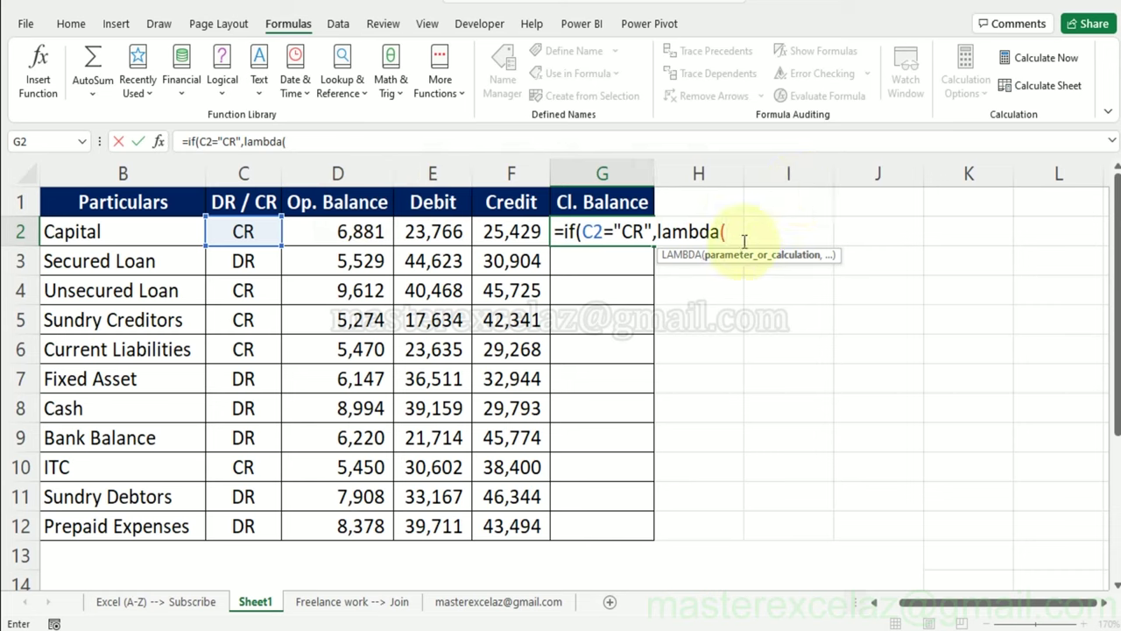
- Give the lambda parameters OB, DR and CR with the calculation OB+CR-DR
text(OB,)
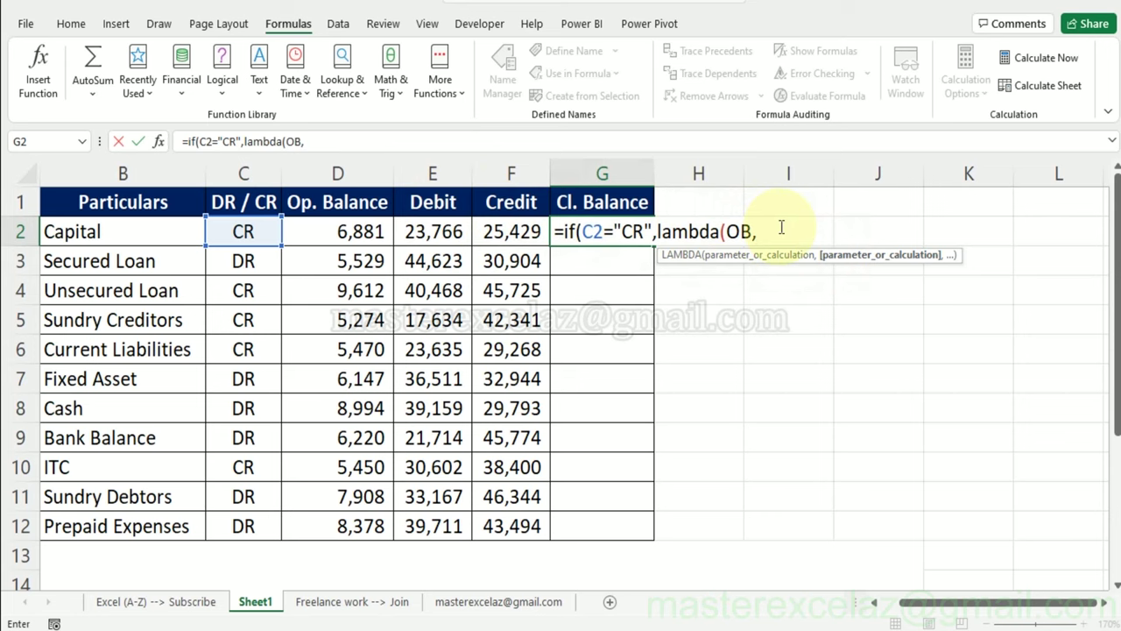
text(D)
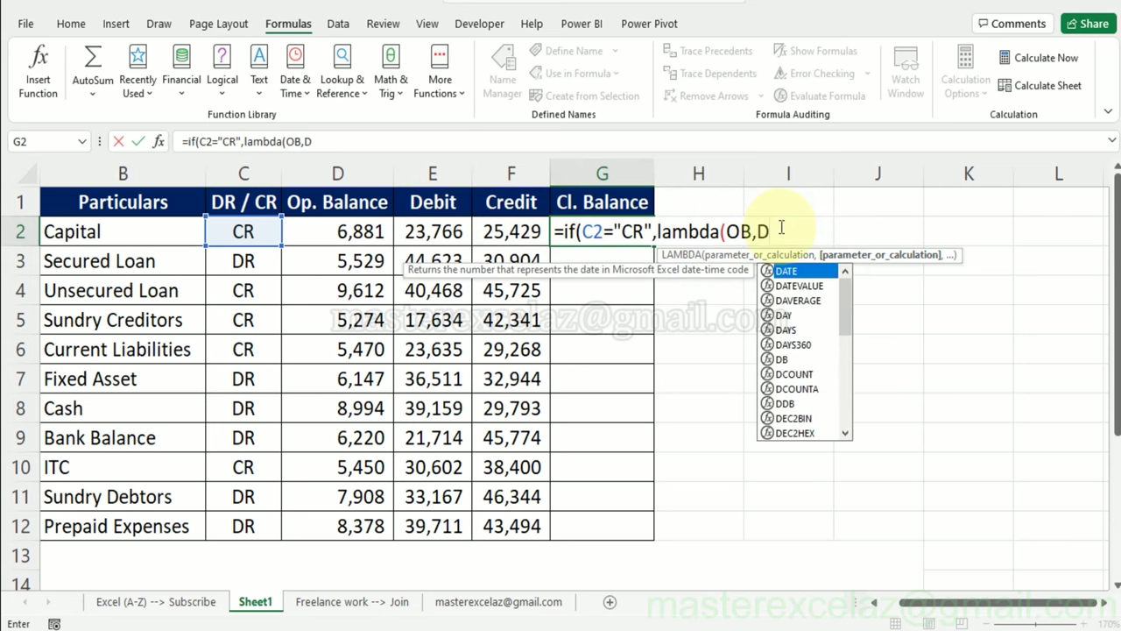
text(R,)
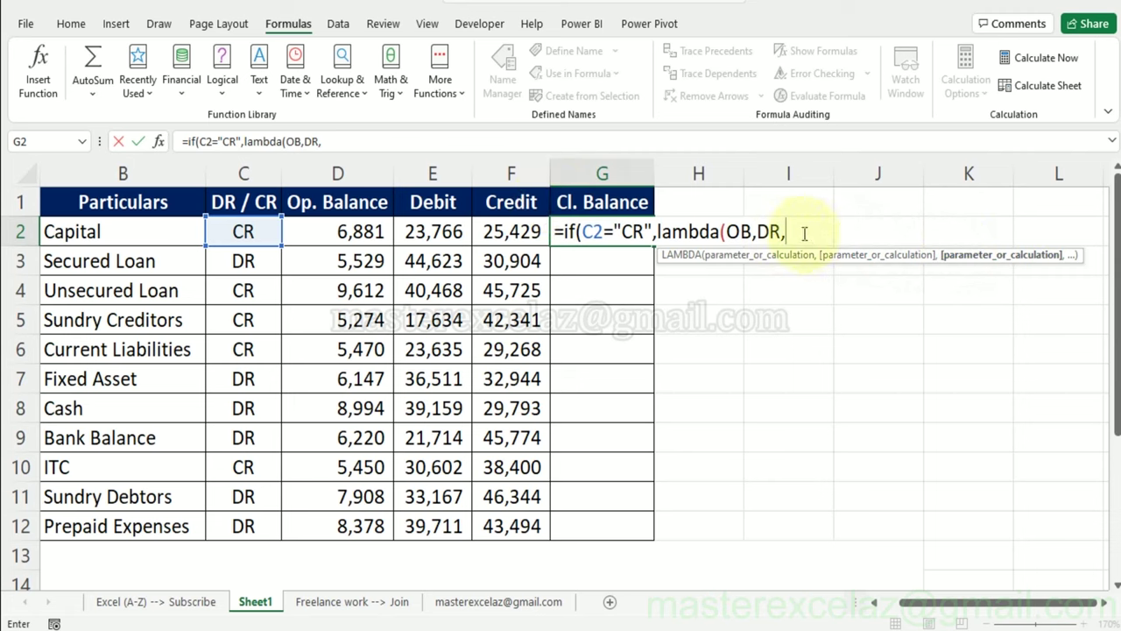
text(C)
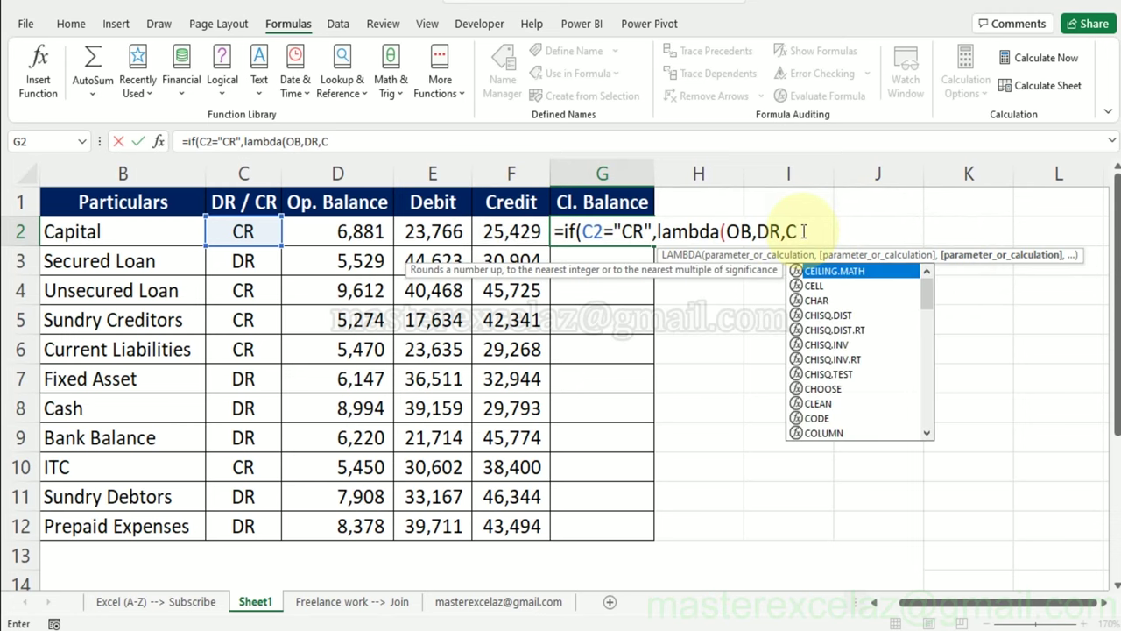
text(R)
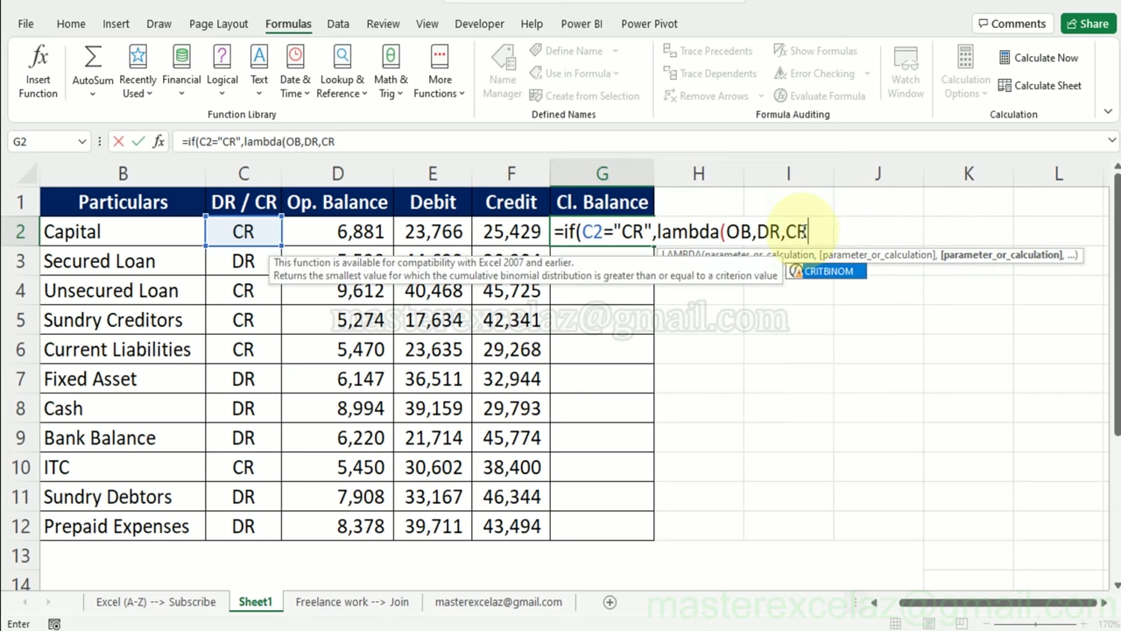
text(,)
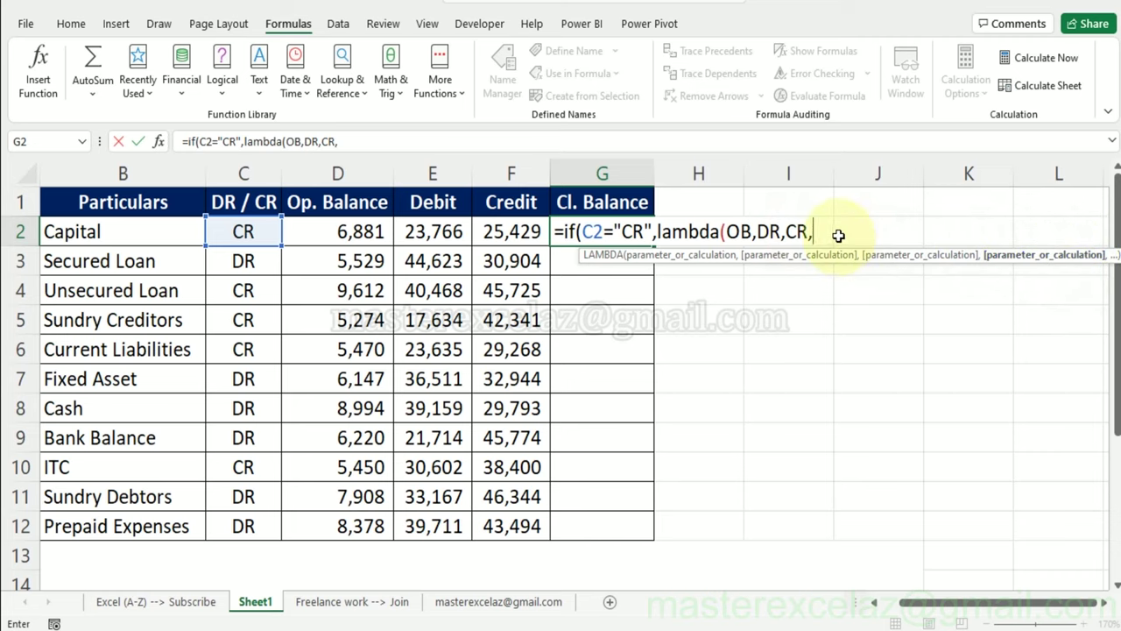
text(OB)
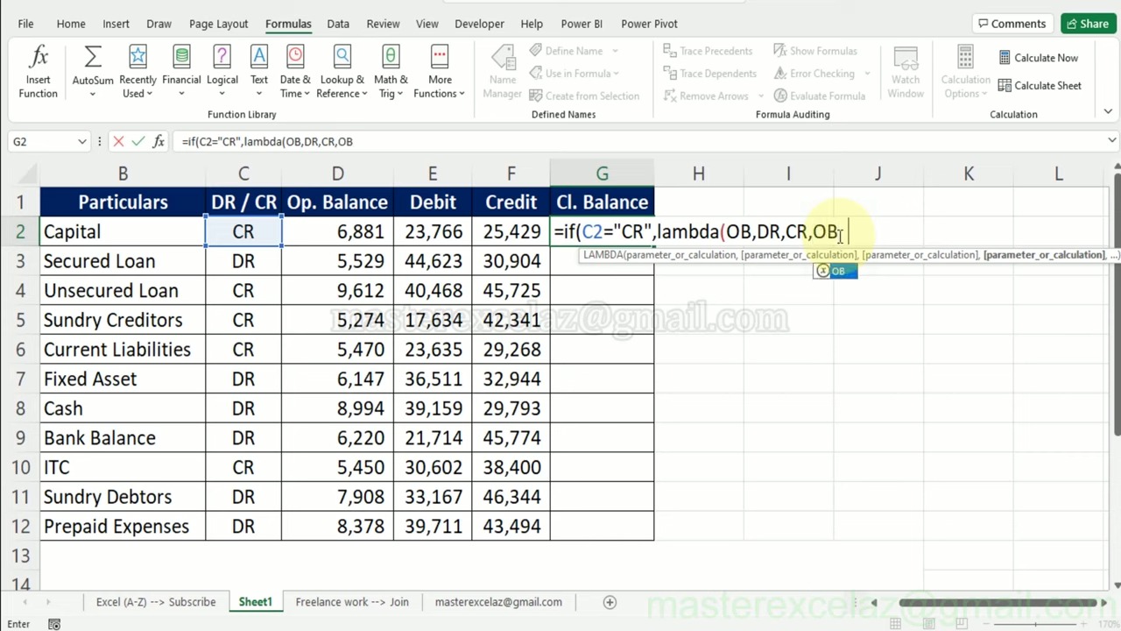
text(+)
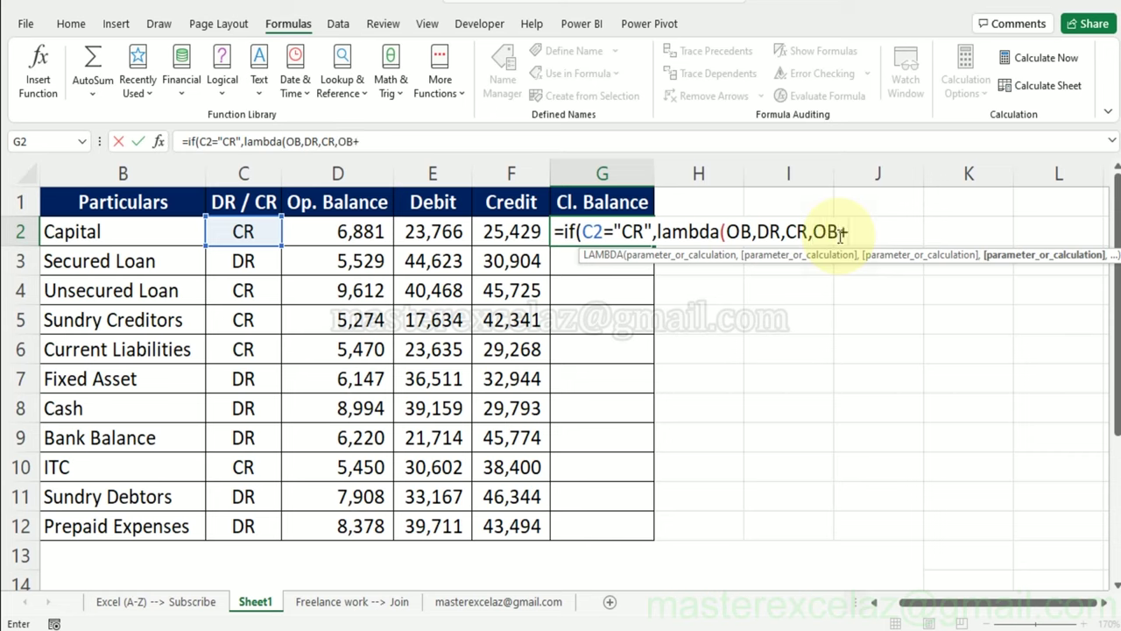
text(CR)
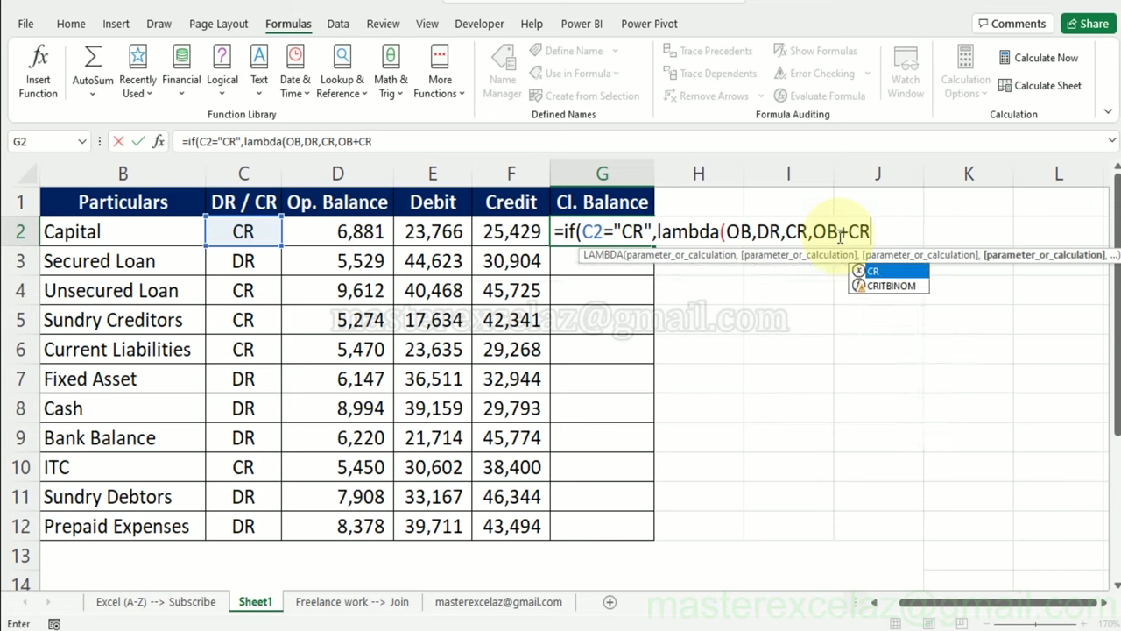
text(-)
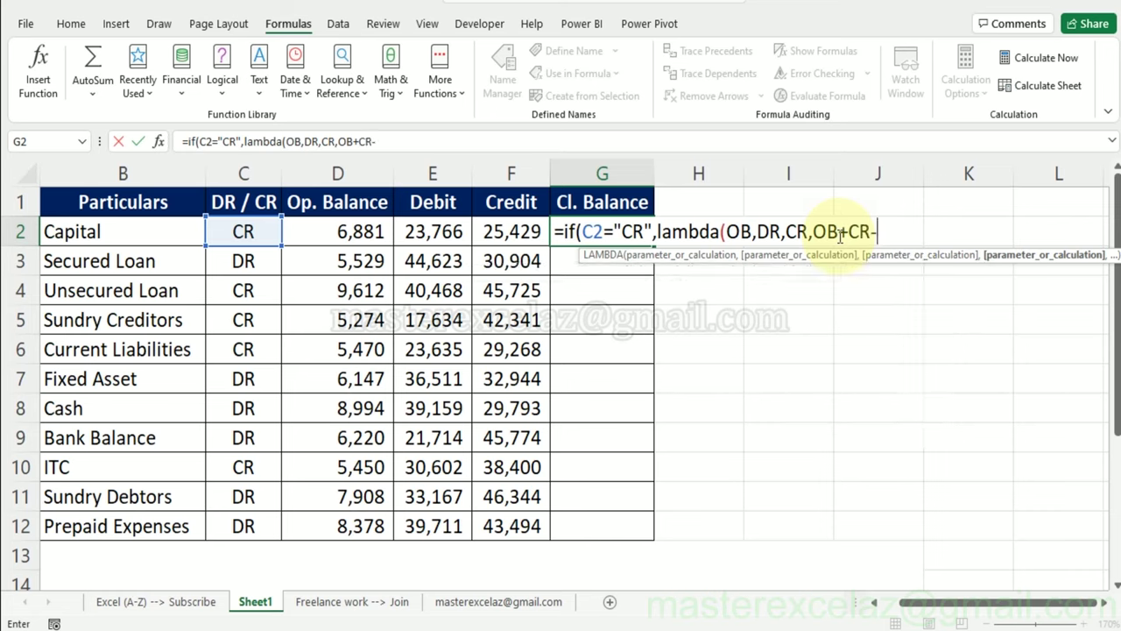
text(D)
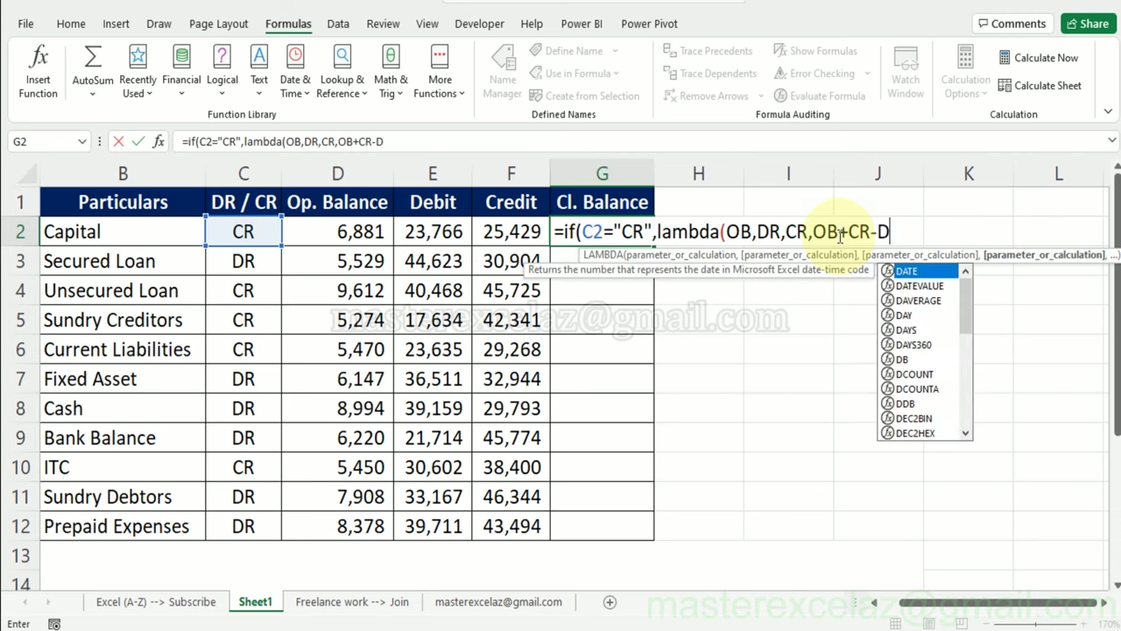
text(R)
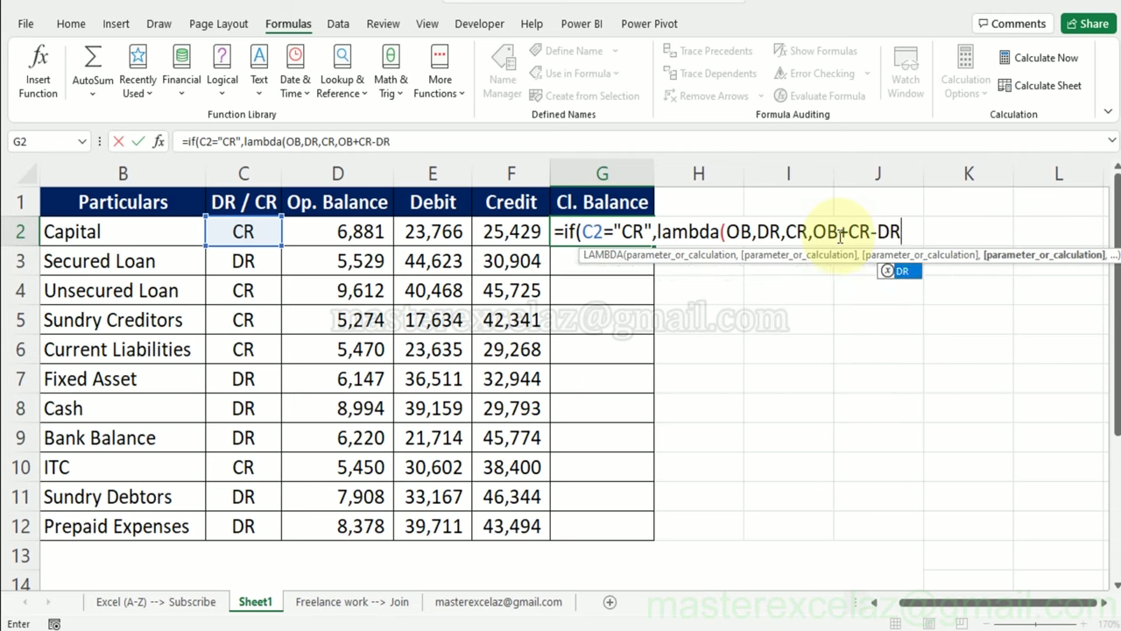
text())
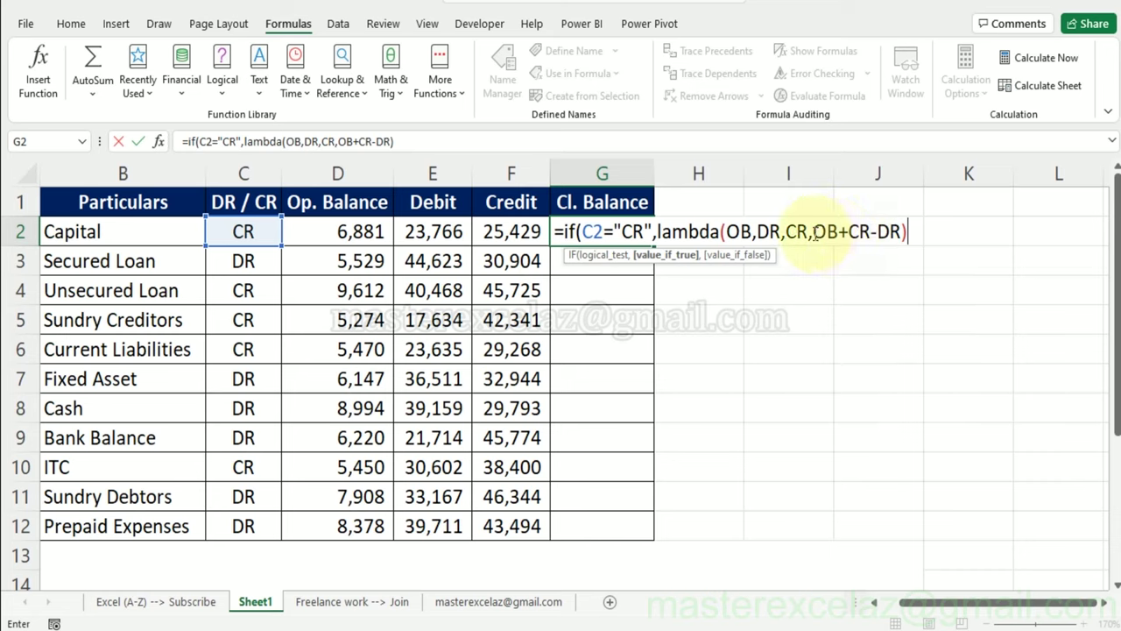
- Call the credit lambda with (D2,E2,F2) and add a comma for the IF's false branch
click(814, 233)
drag(814, 233, 902, 231)
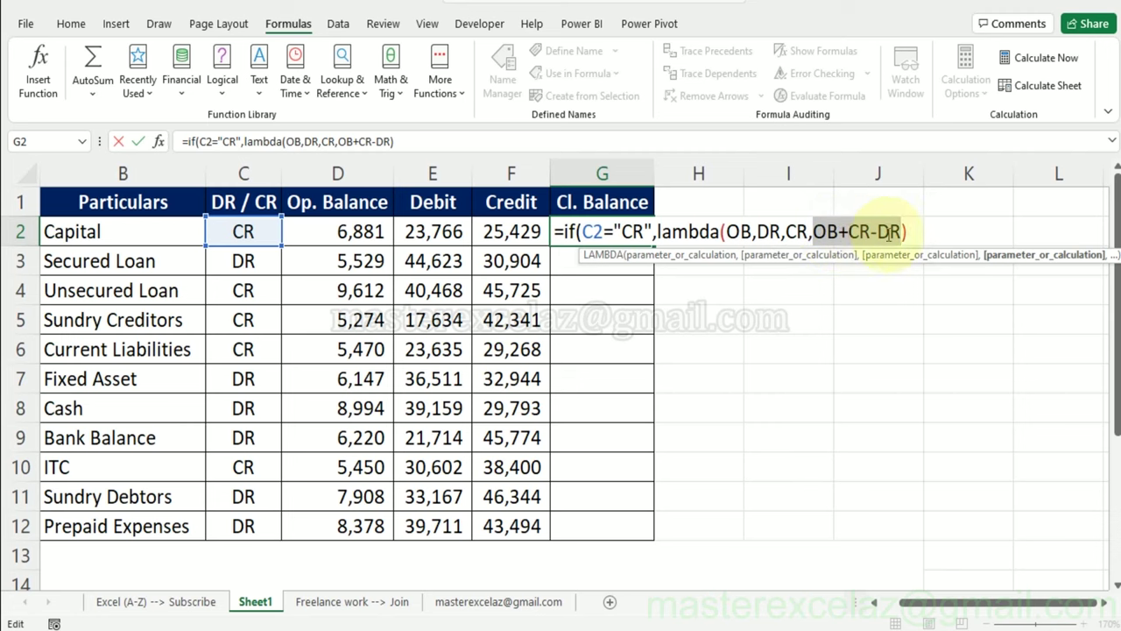
click(910, 233)
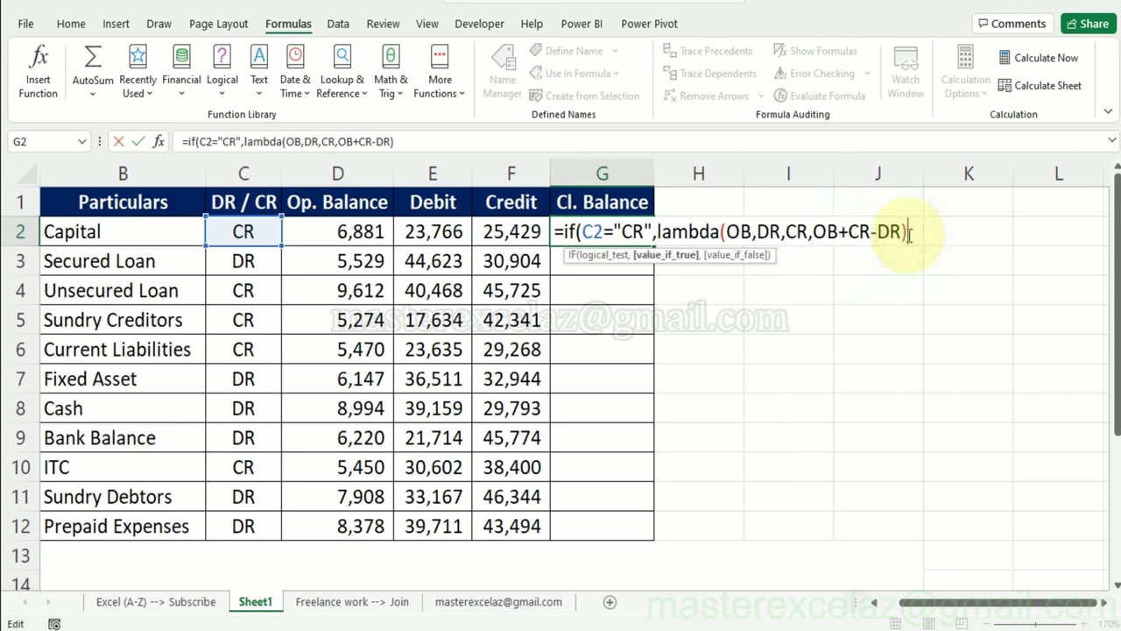
text(()
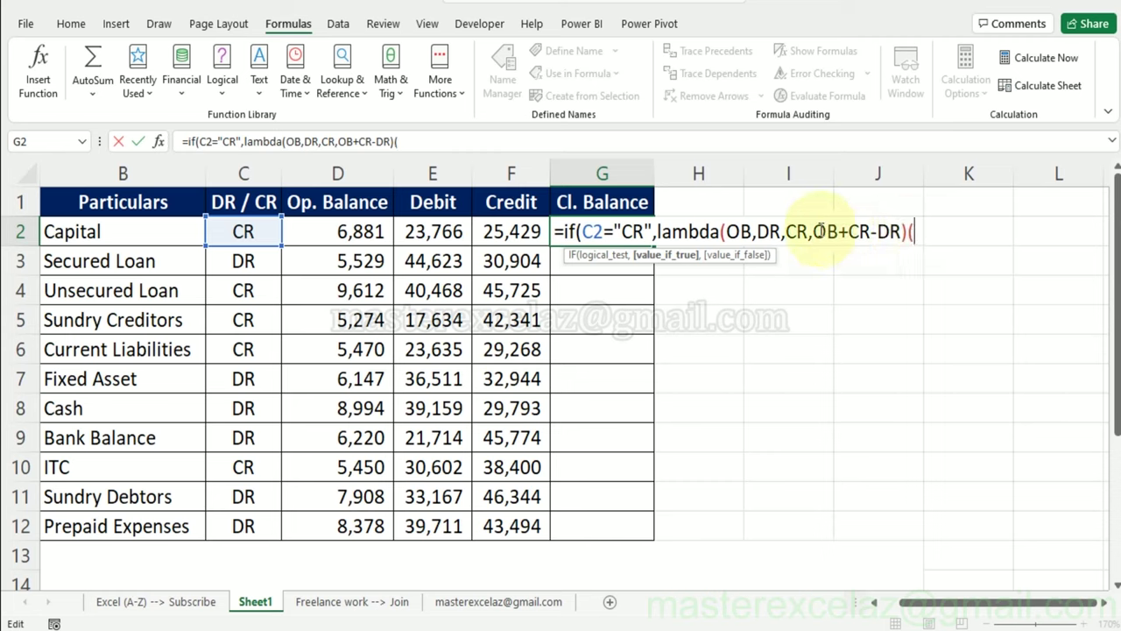
click(367, 232)
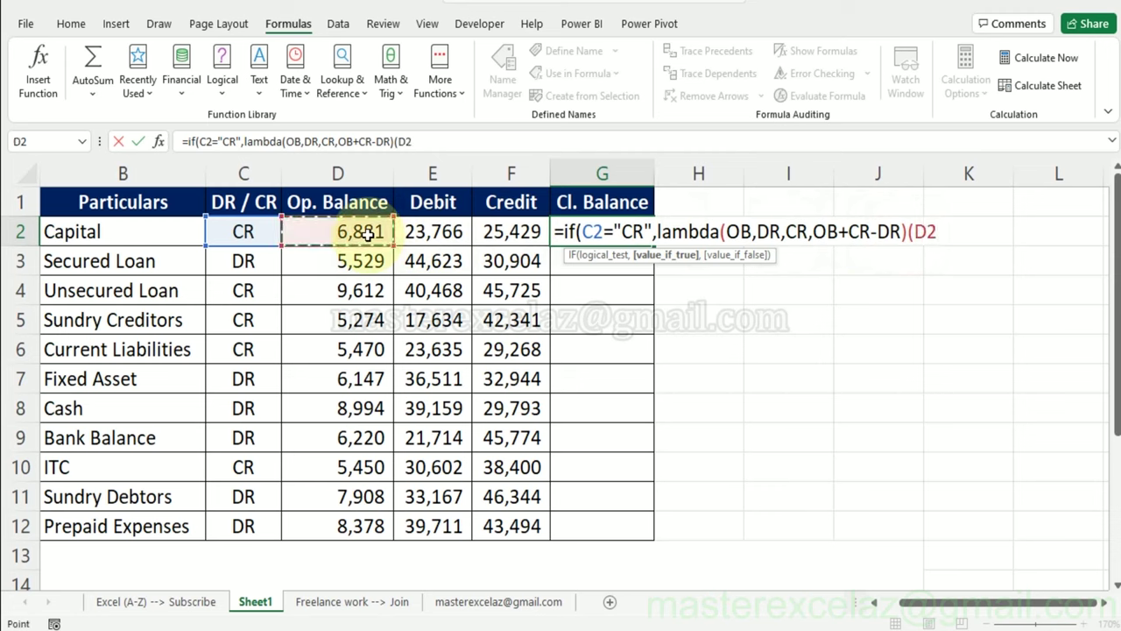
text(,)
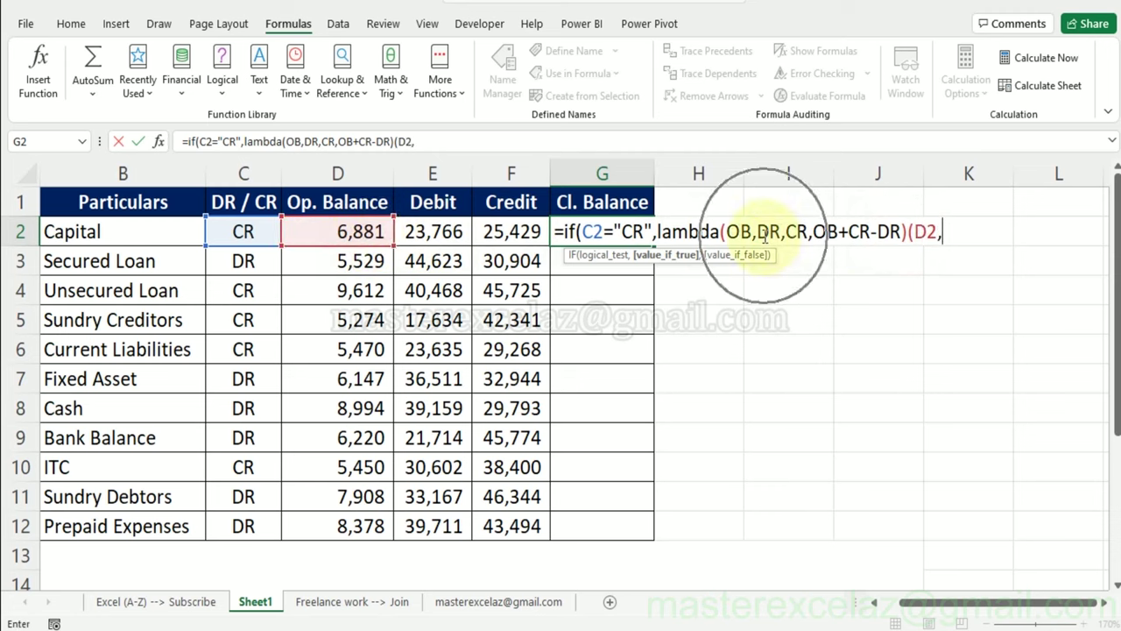
click(443, 235)
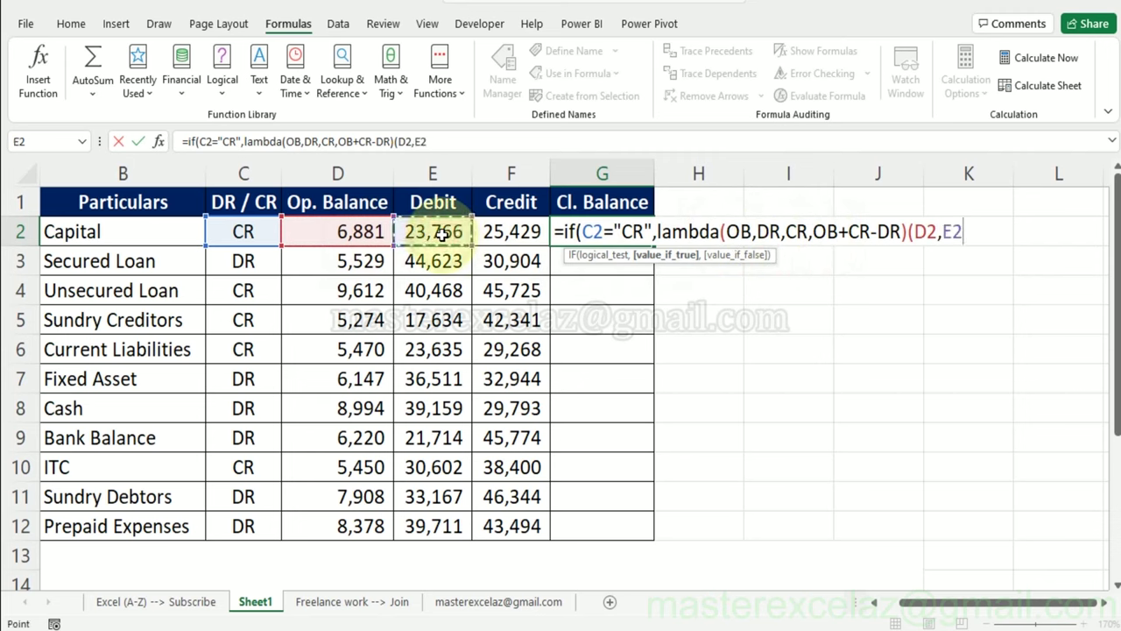
text(,)
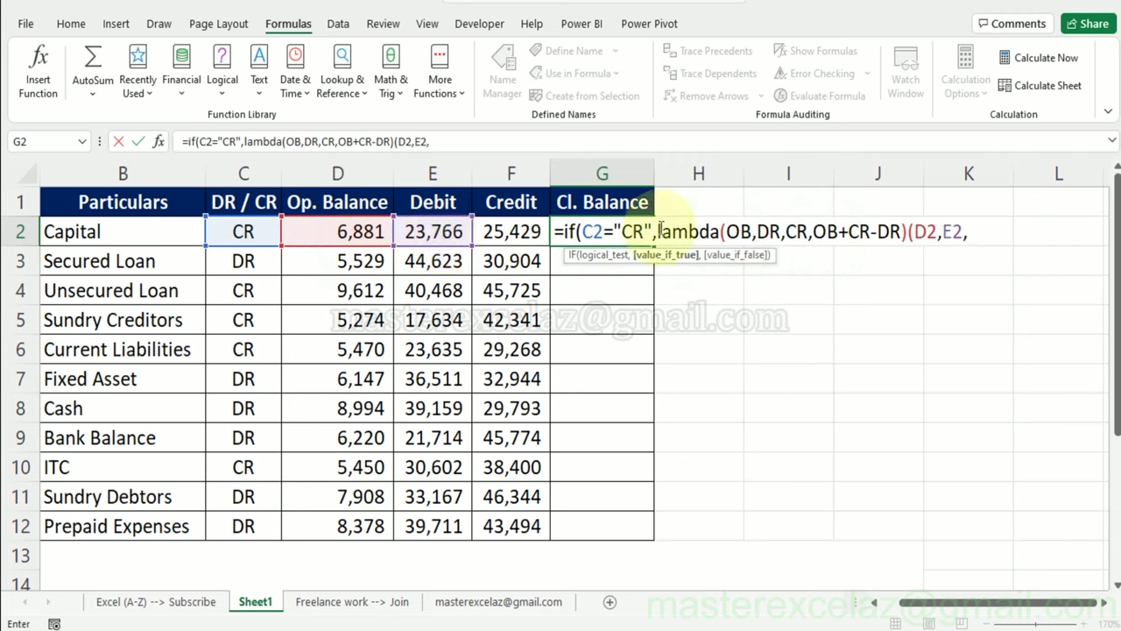
click(511, 233)
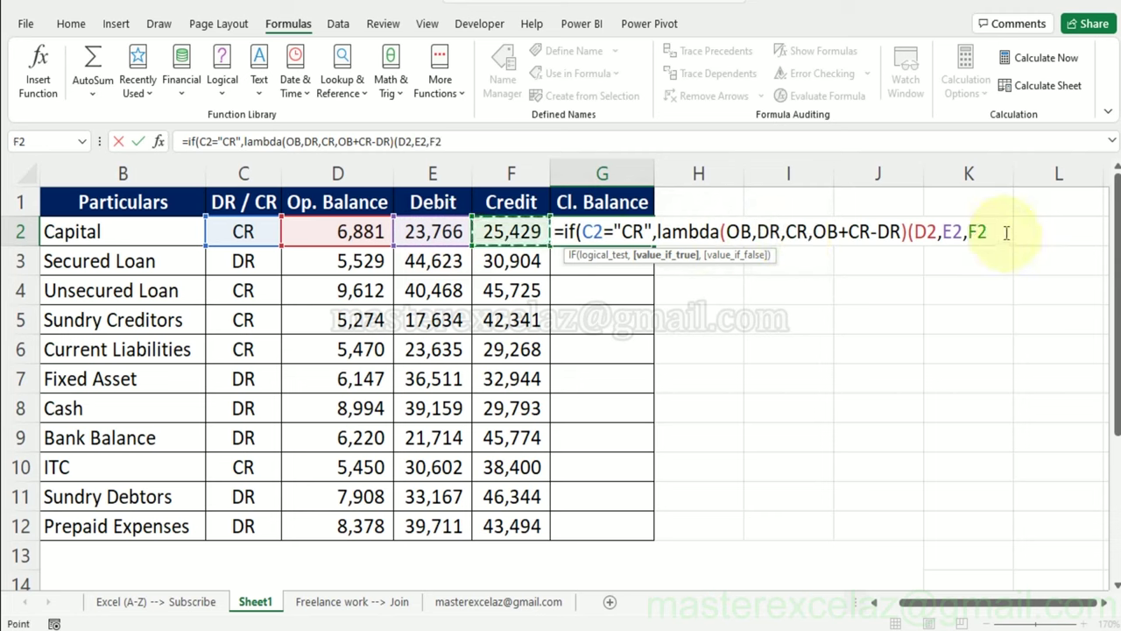
text())
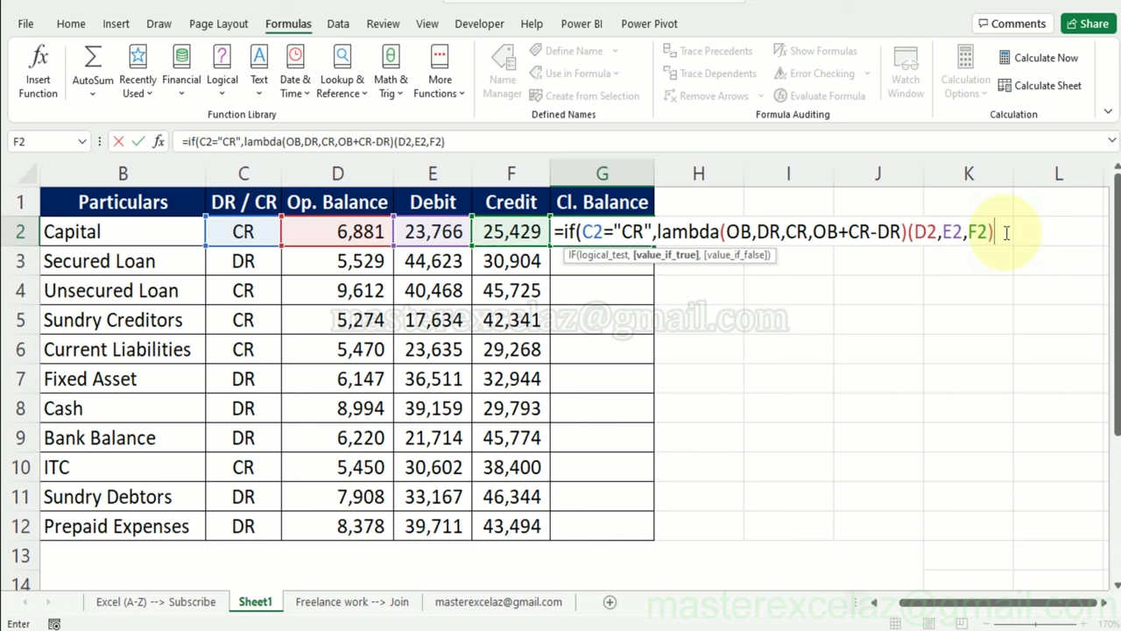
text(,)
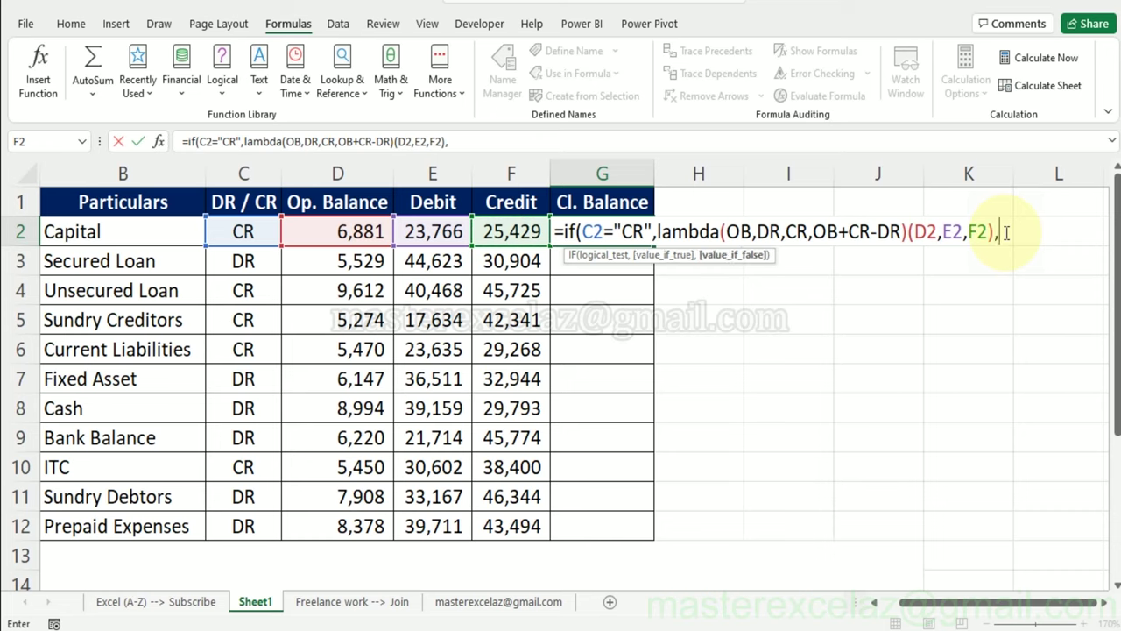
click(745, 265)
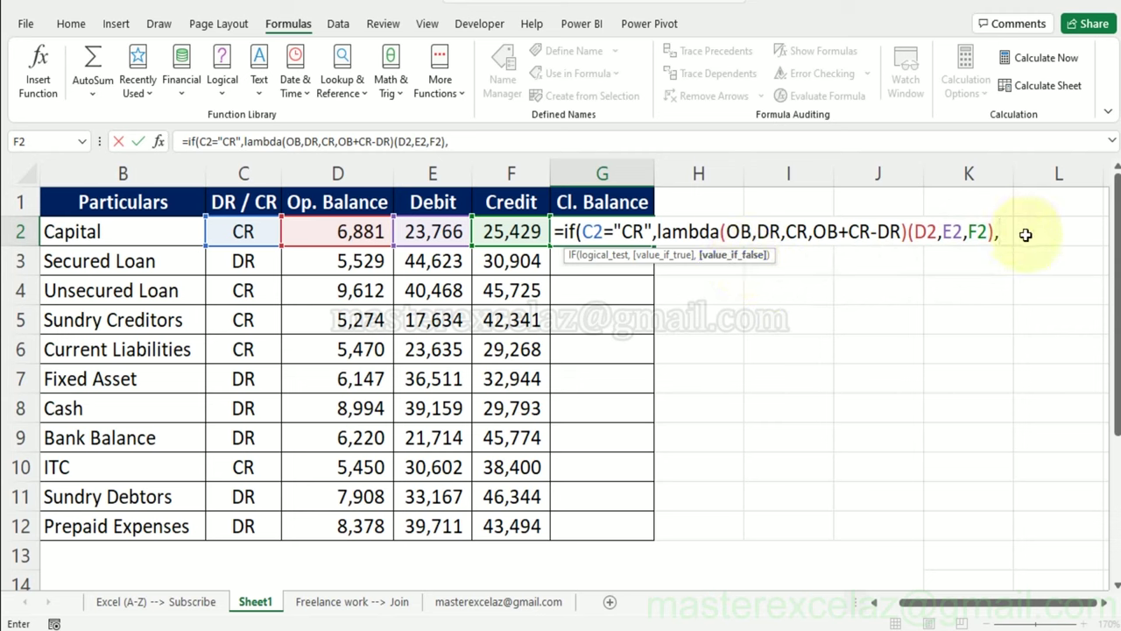
- Write a second lambda with parameters OB, DR, CR computing OB+DR-CR for non-CR rows
text(l)
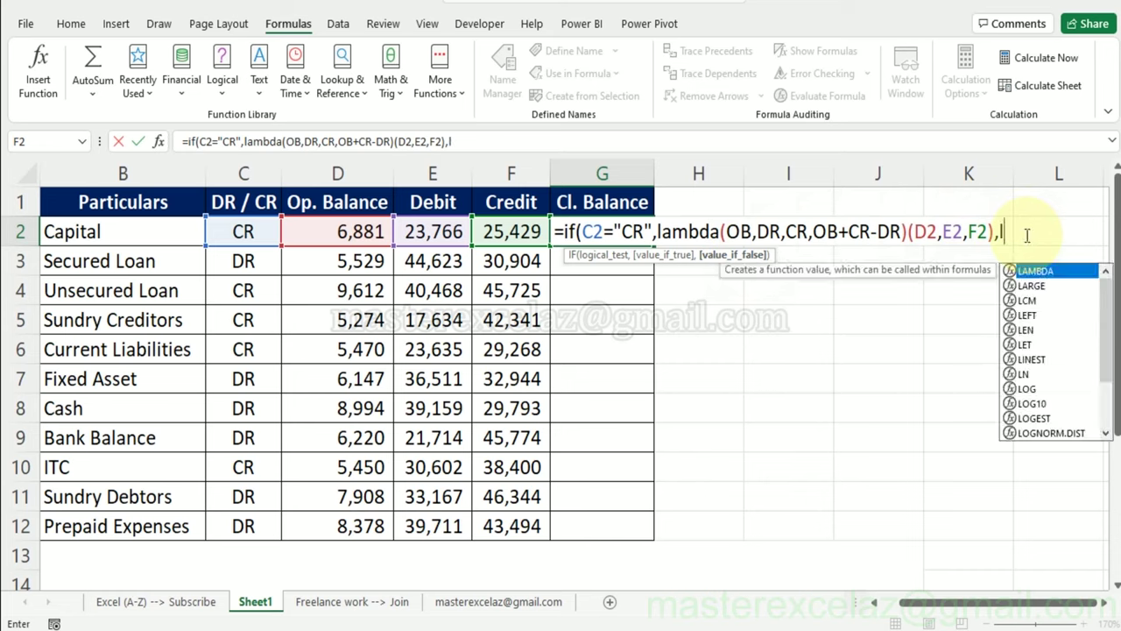
text(amb)
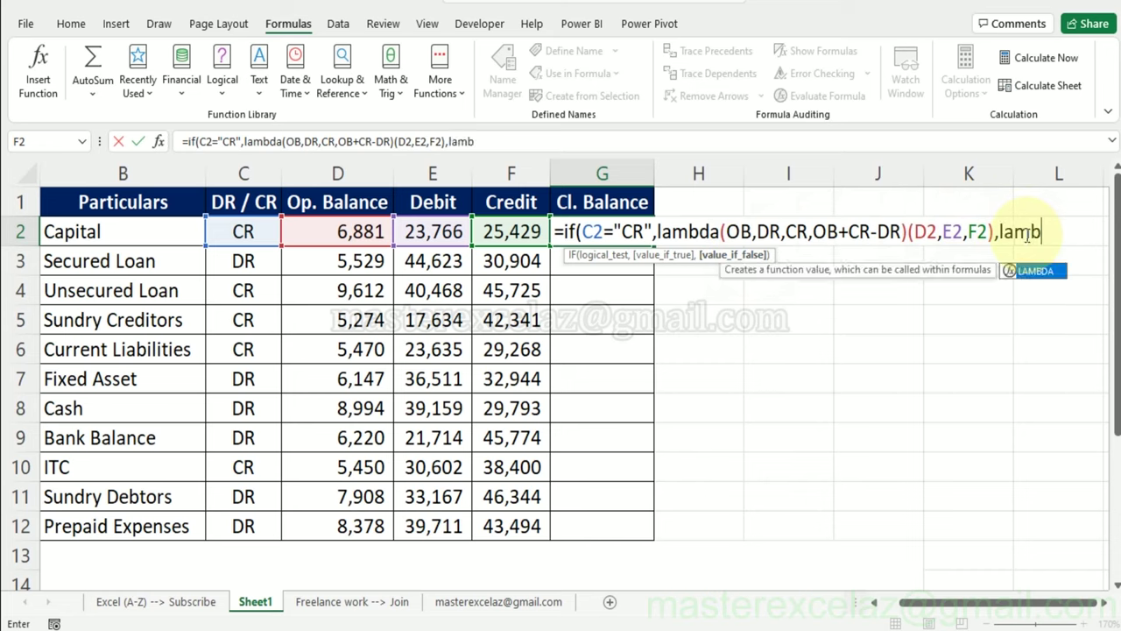
text(da)
text(()
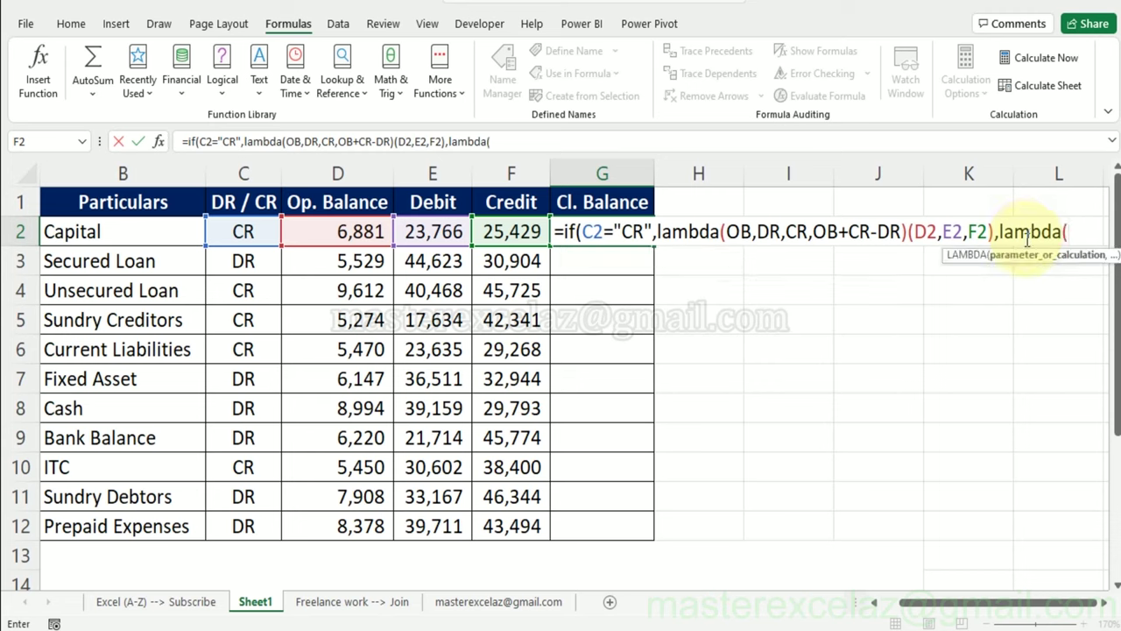
click(1026, 263)
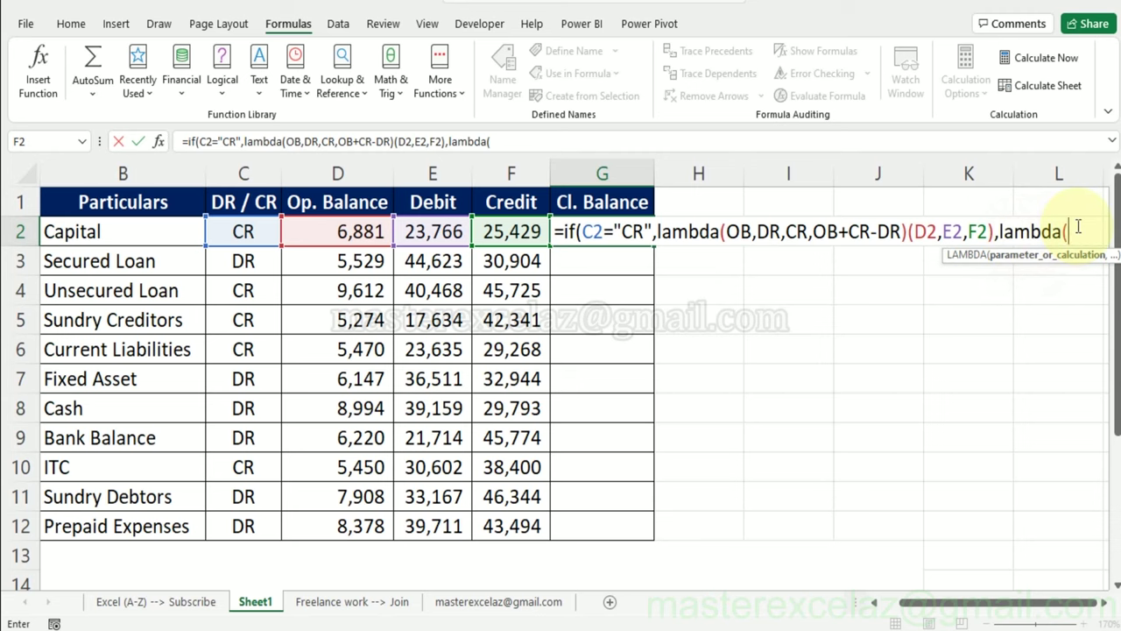
text(OB)
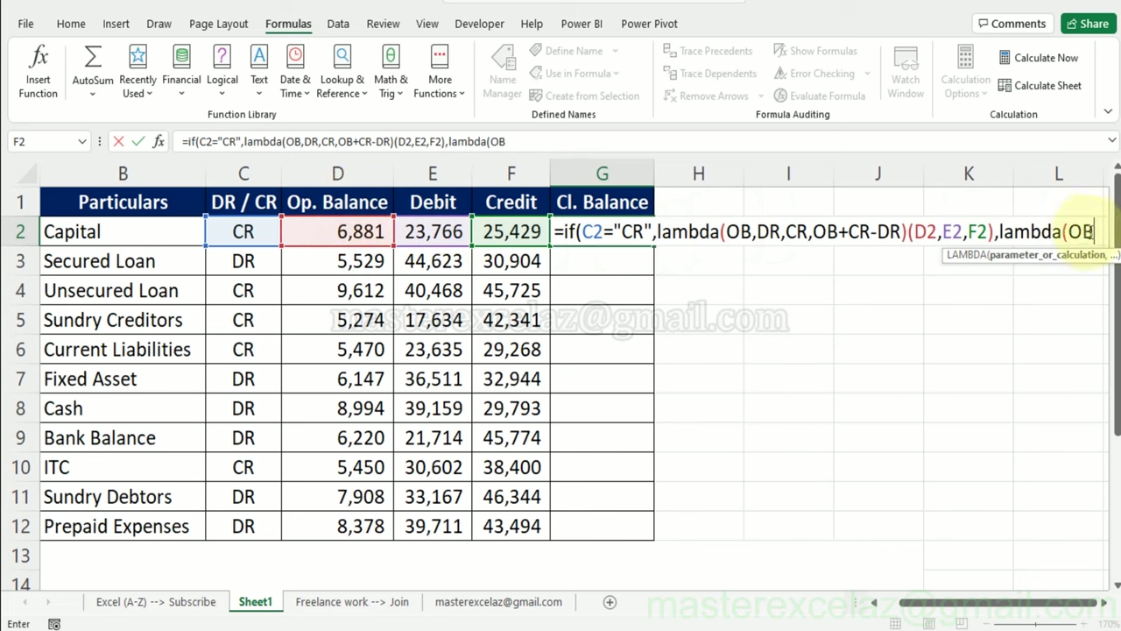
text(,)
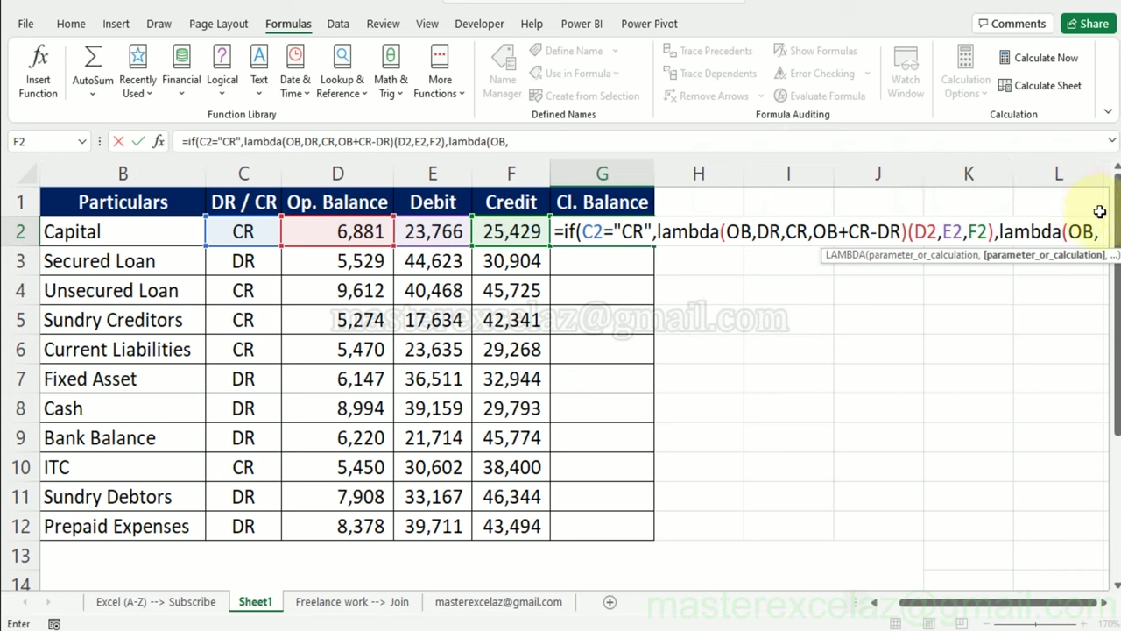
text(DR)
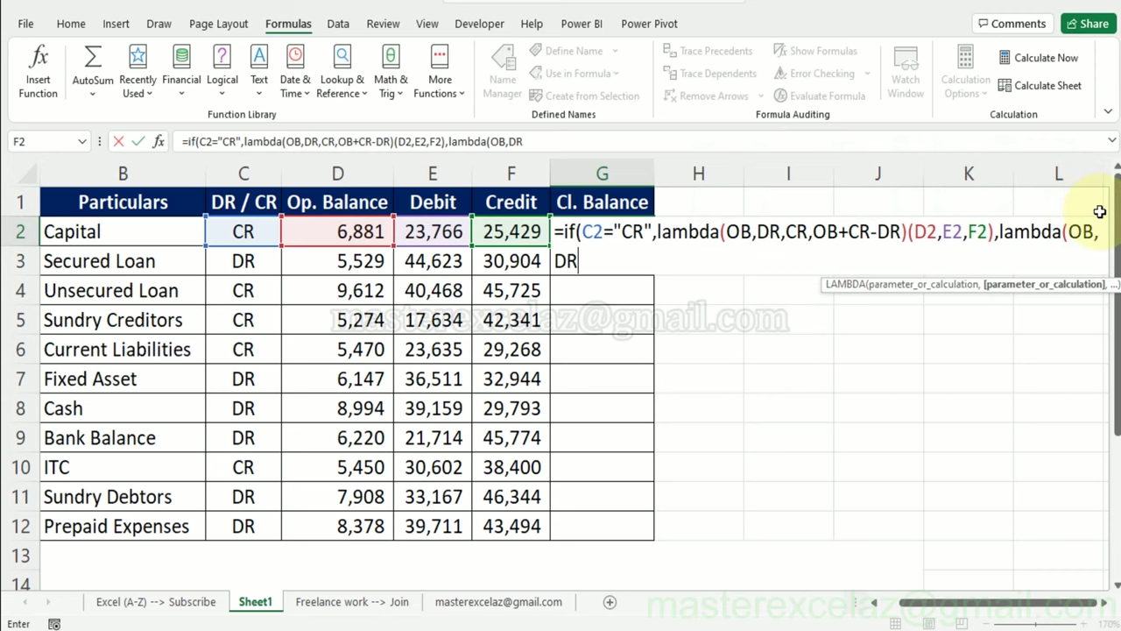
text(,)
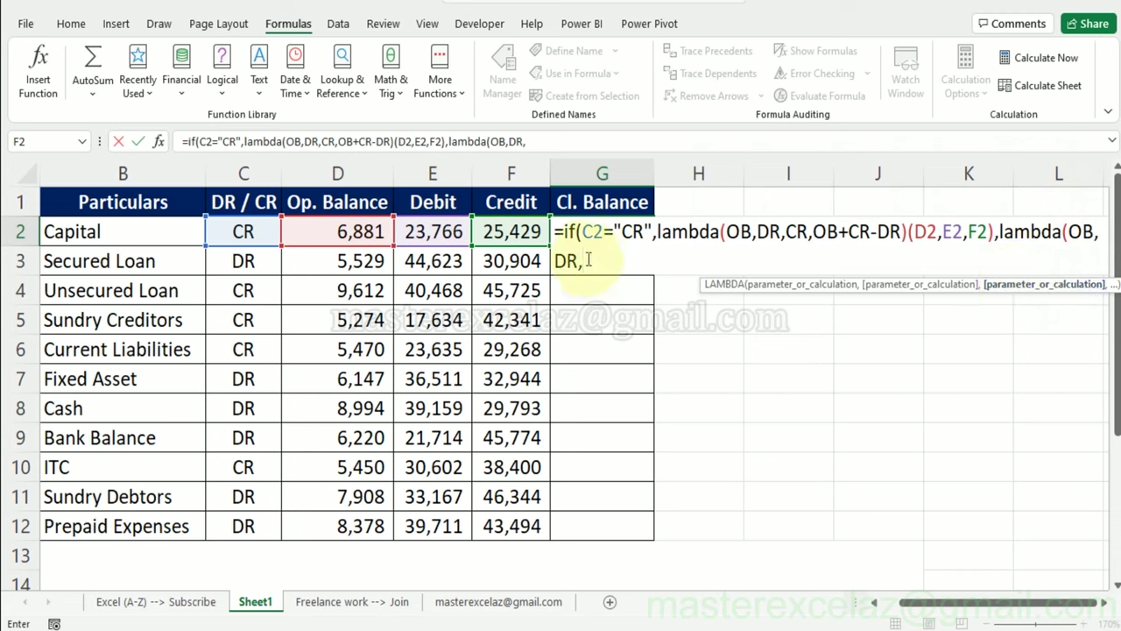
text(CR)
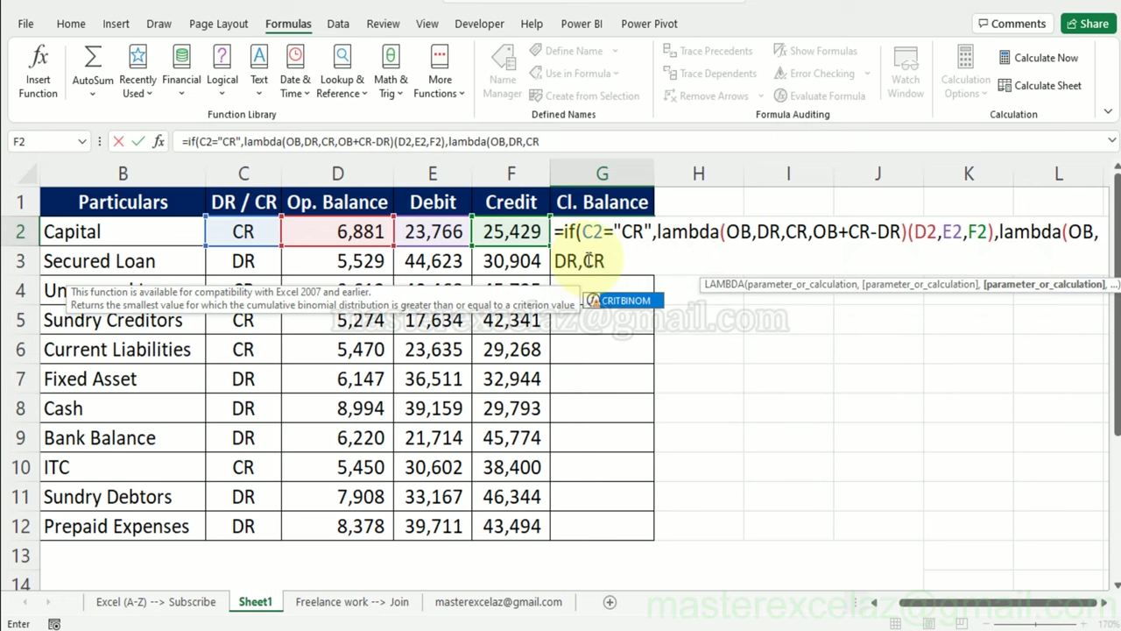
text(,)
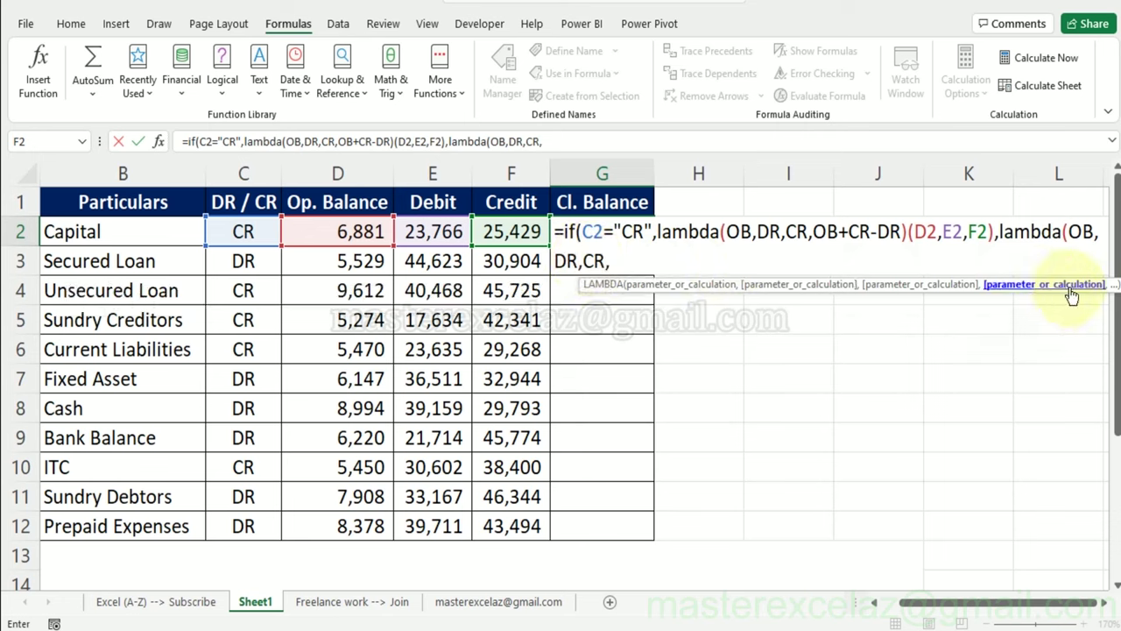
click(1081, 296)
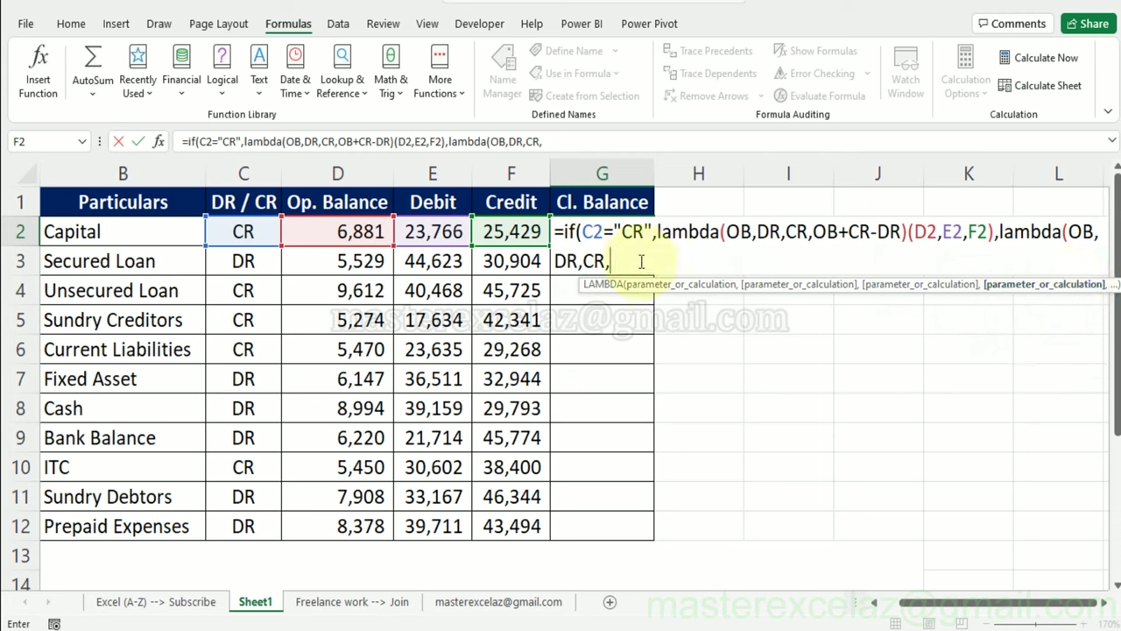
text(OB)
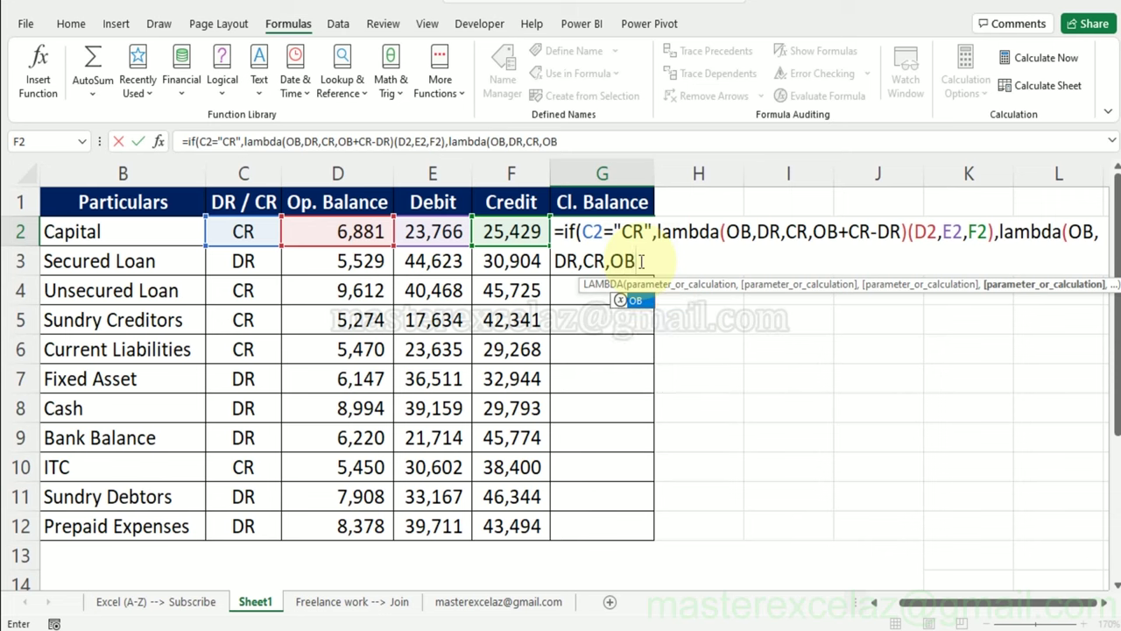
text(+)
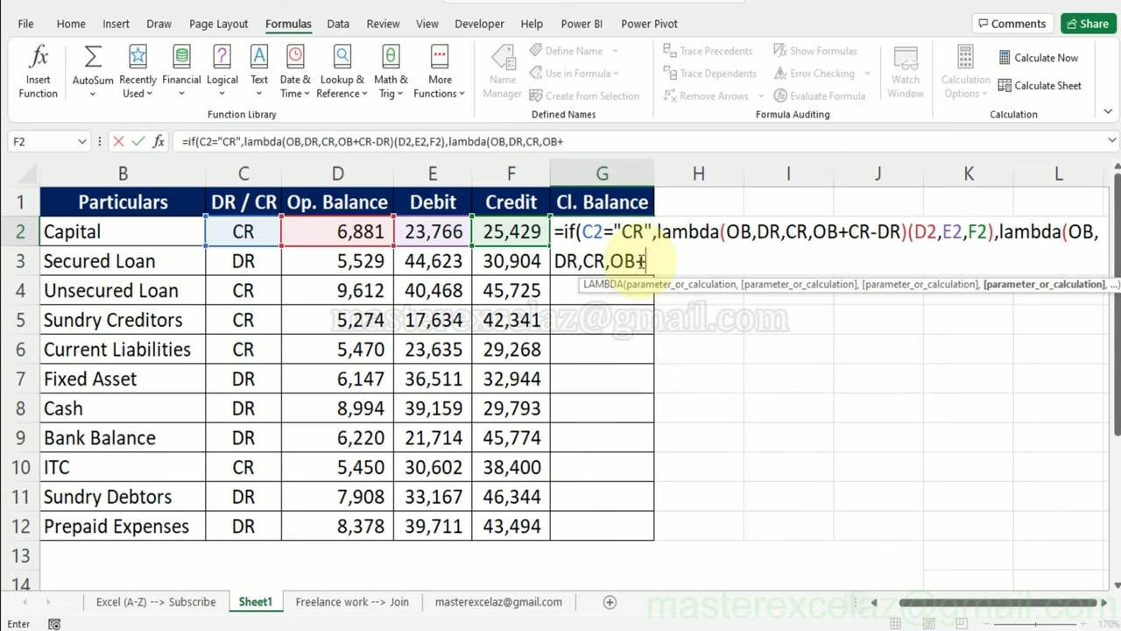
text(DR)
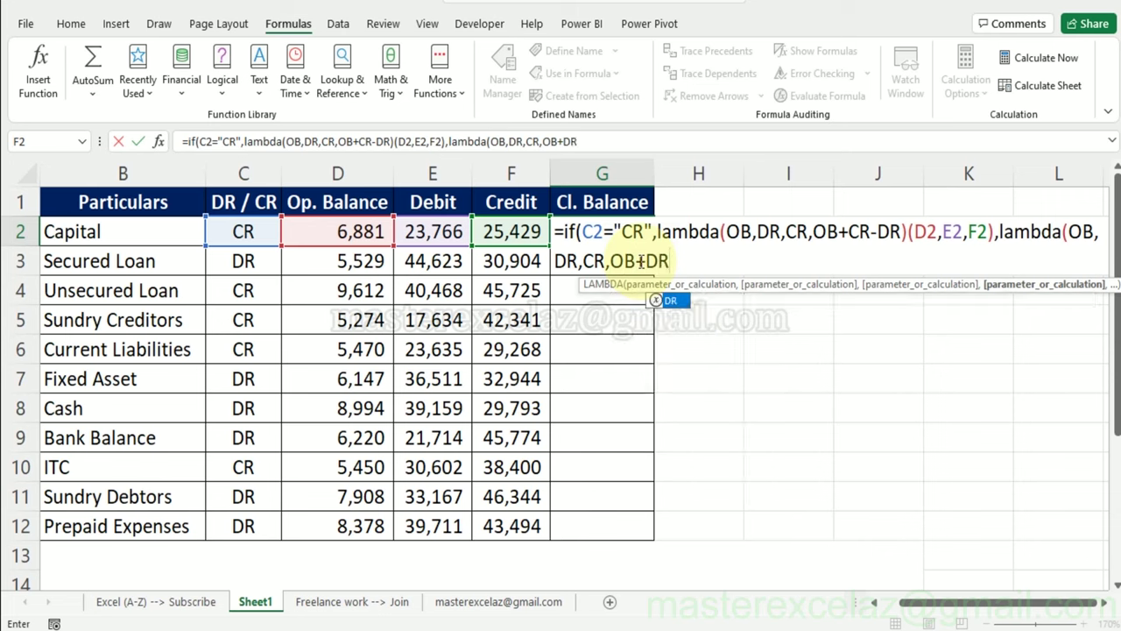
text(-)
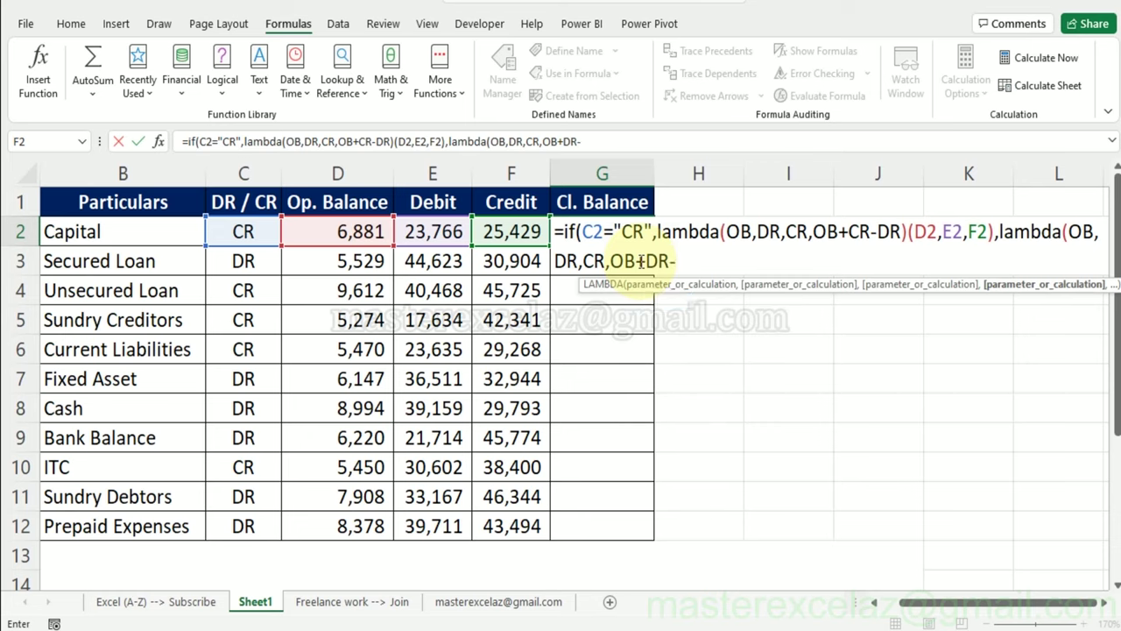
text(CR)
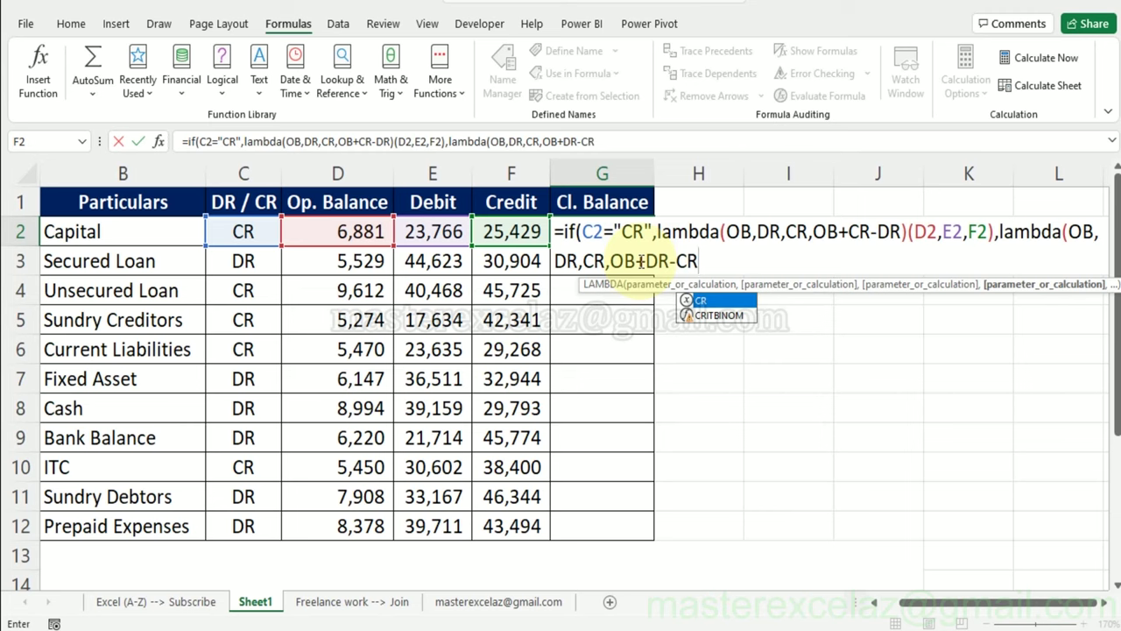
text())
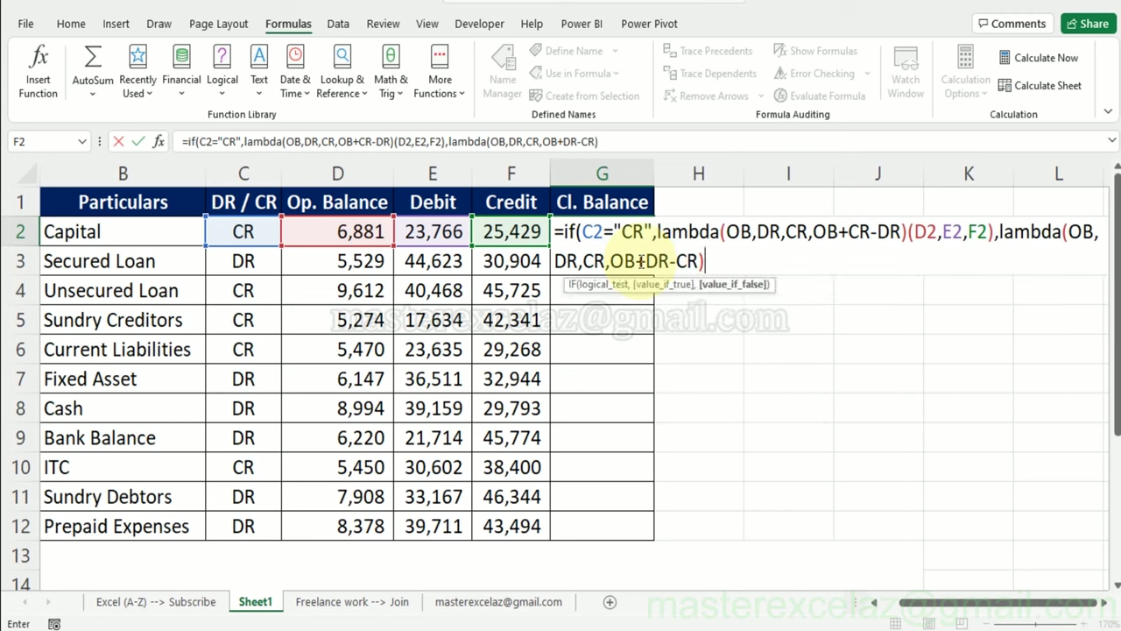
text(()
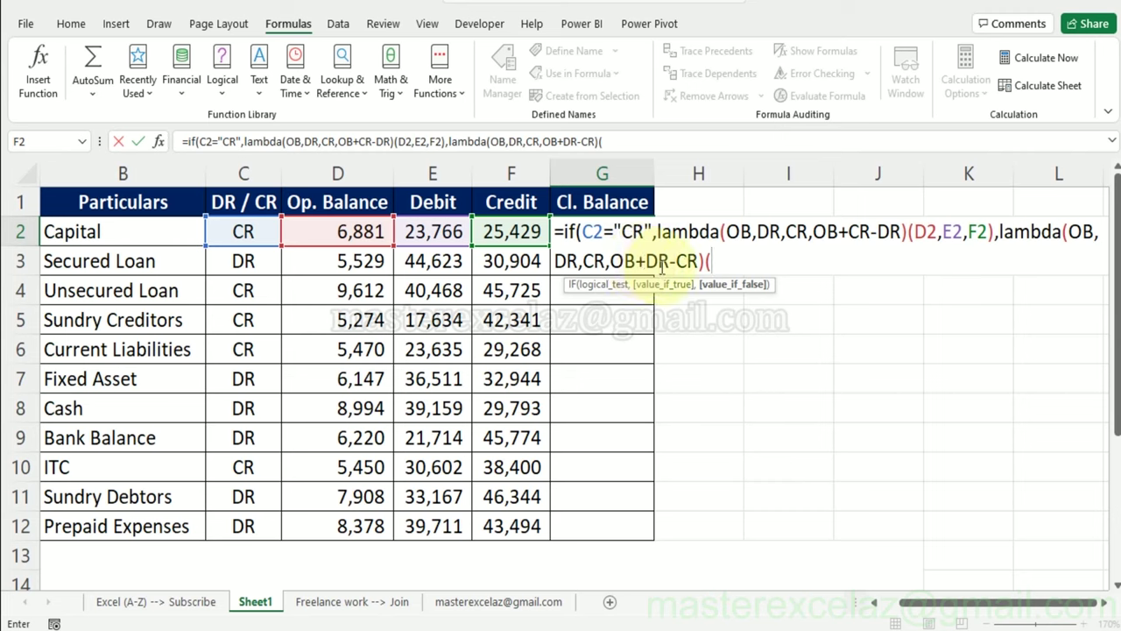
- Pass D2, E2, F2 to the second lambda and close the IF, giving 8,544 for Capital
click(360, 232)
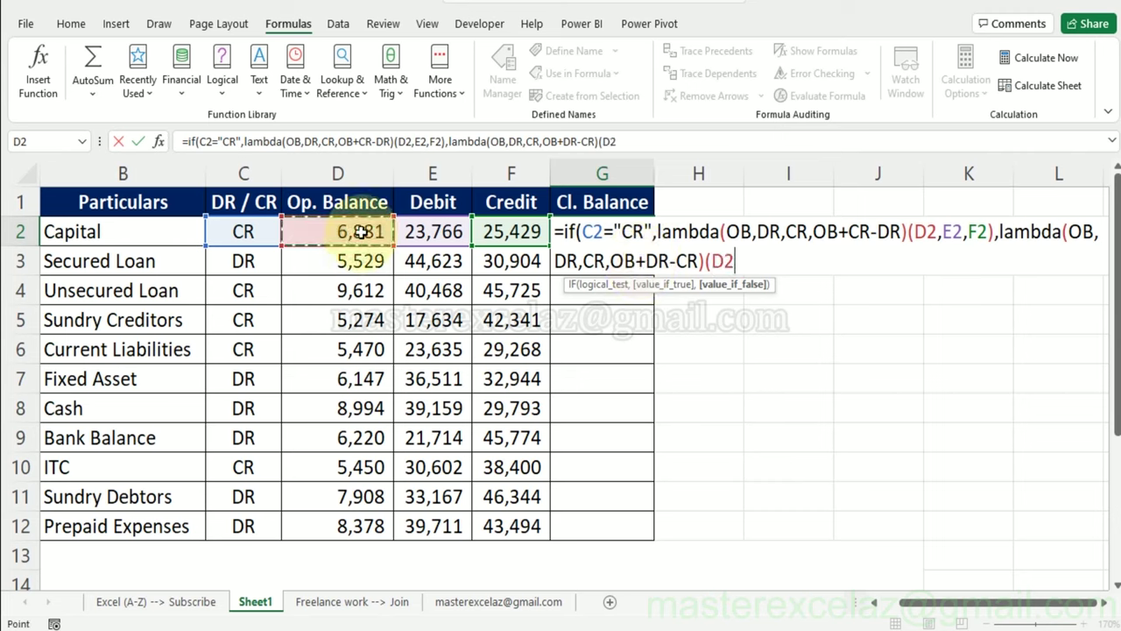
text(,)
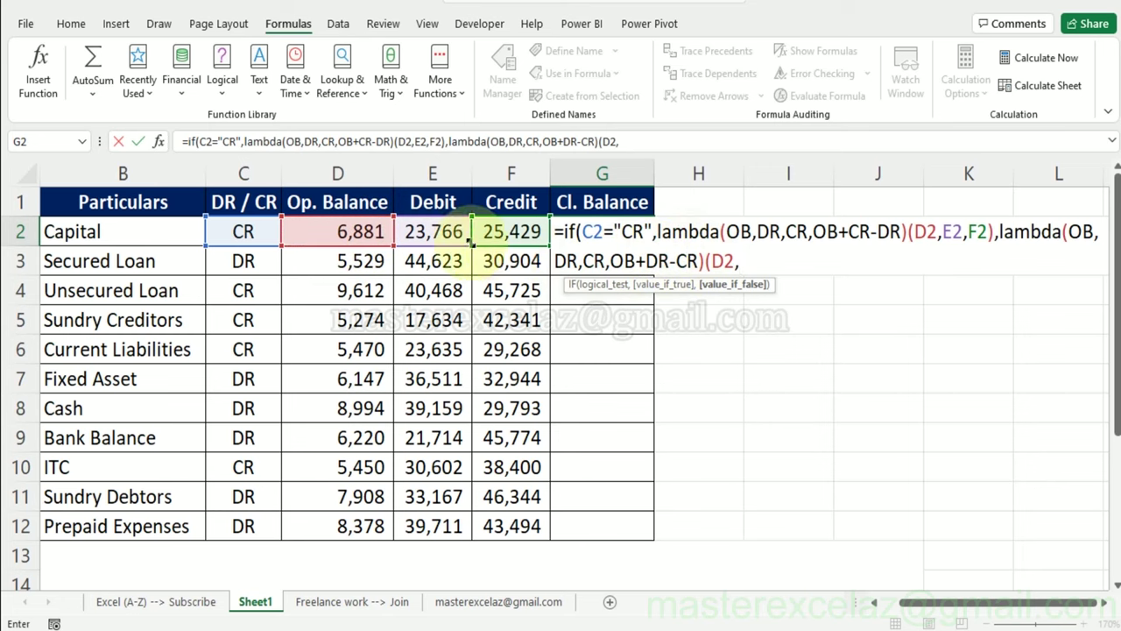
click(446, 235)
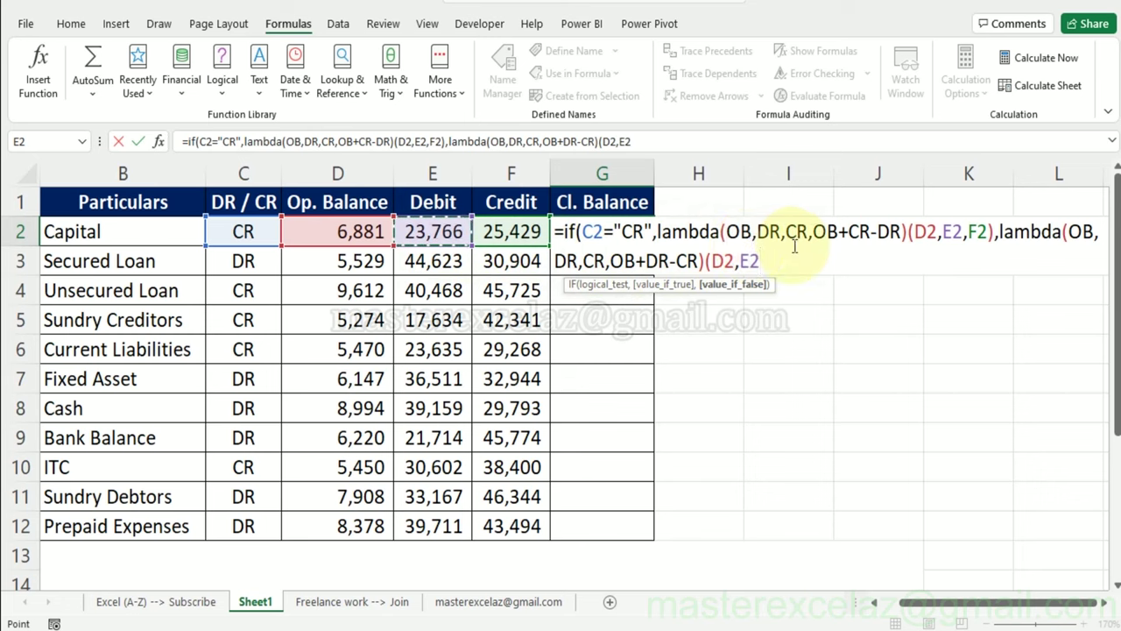
text(,)
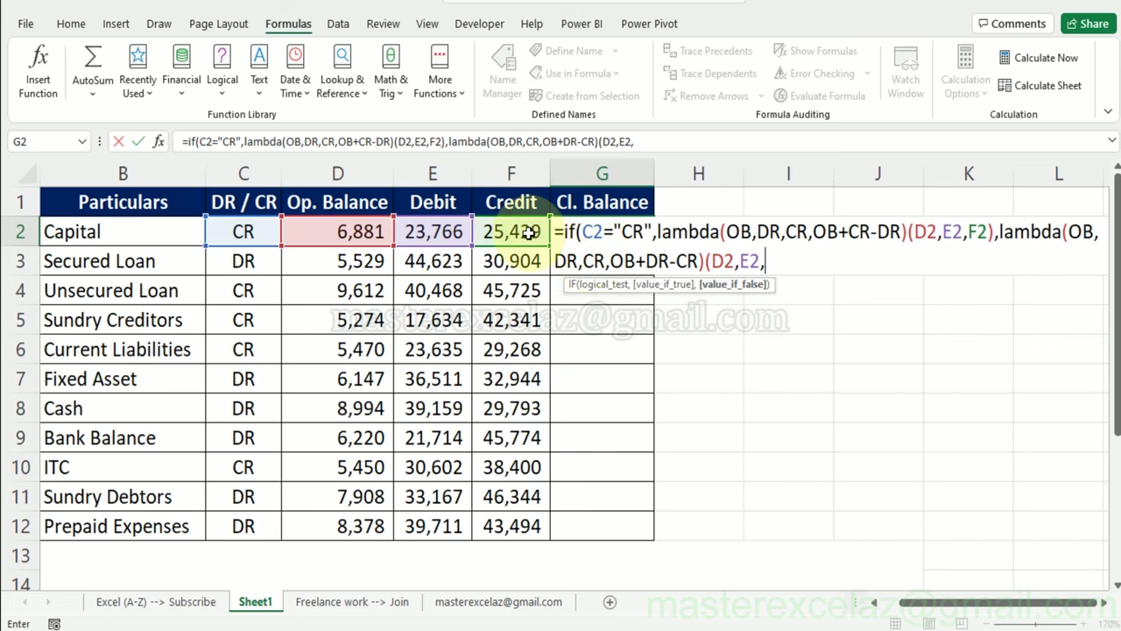
click(524, 230)
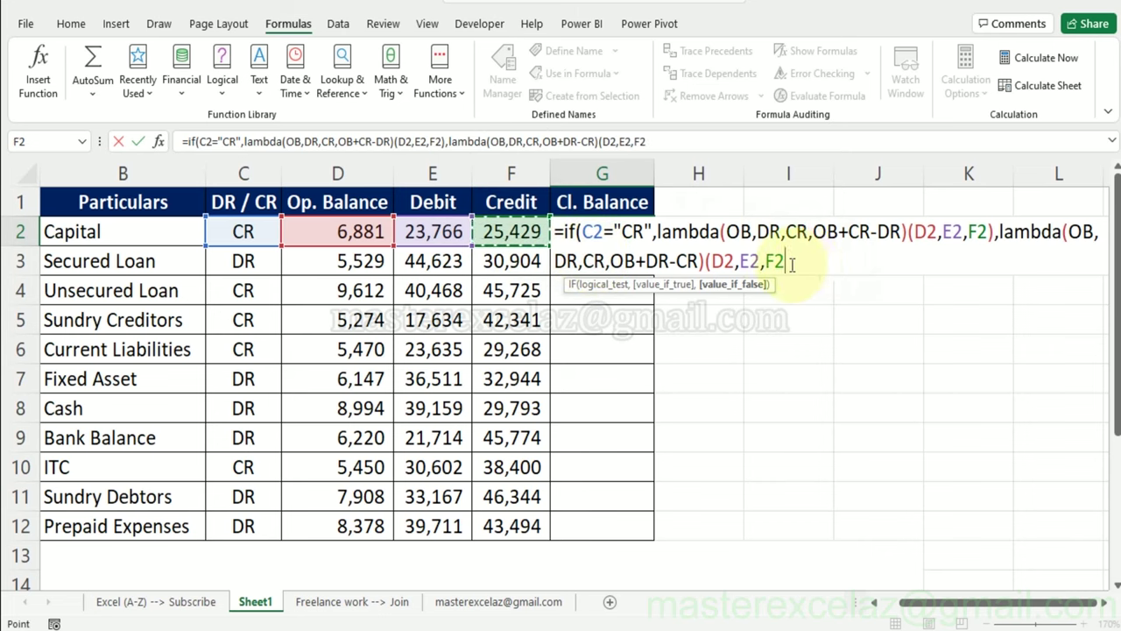
text())
click(792, 262)
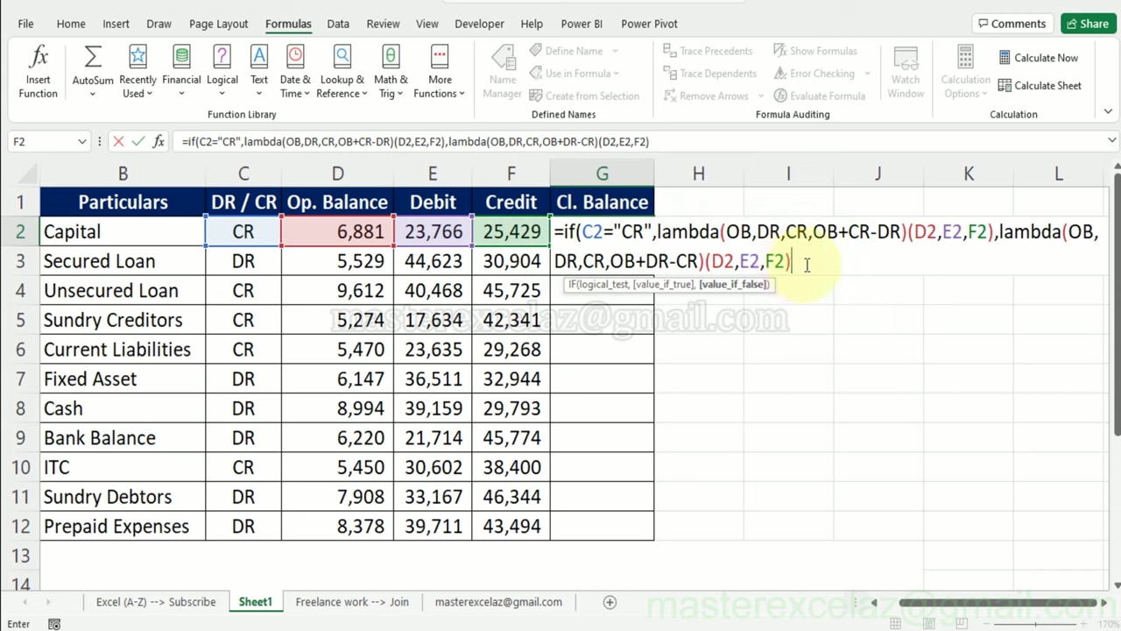
text())
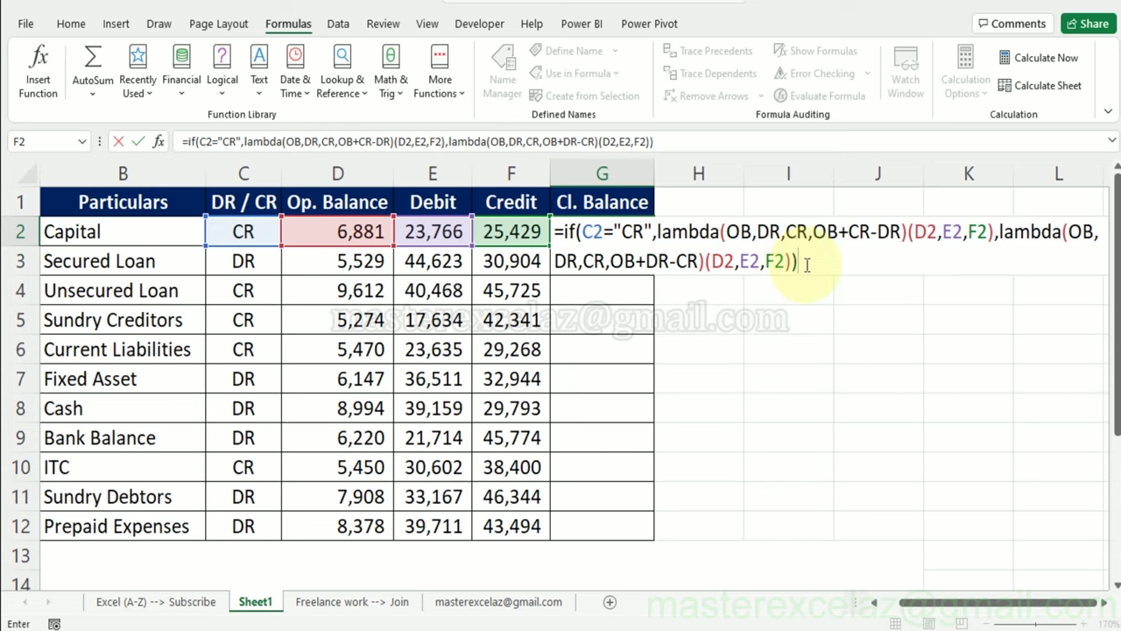
key(Return)
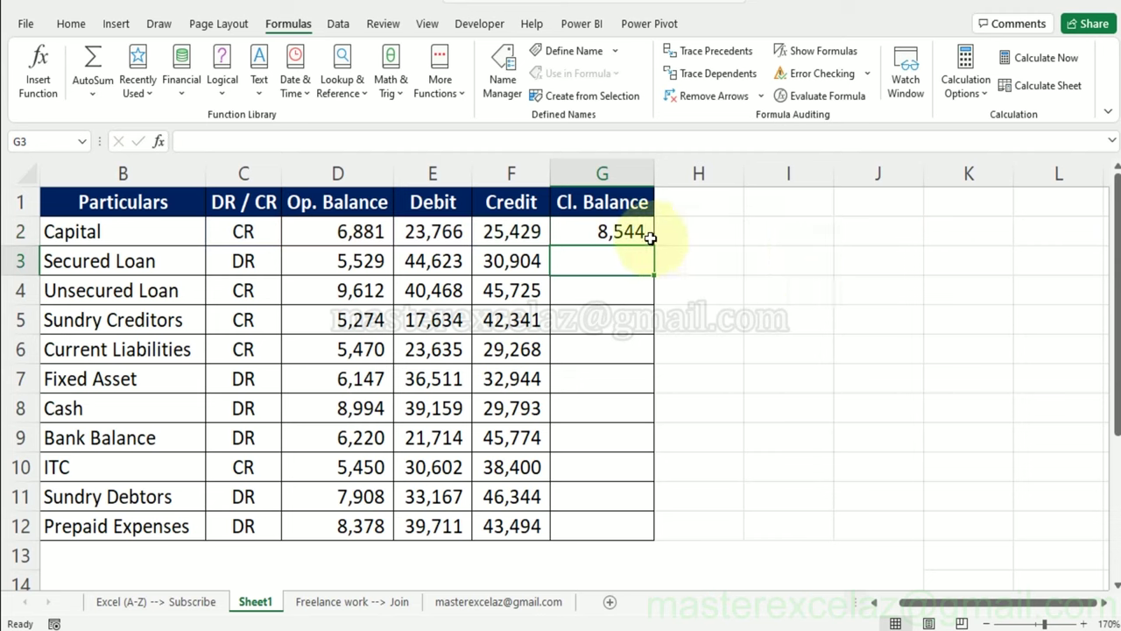
- Cut the entire IF/LAMBDA formula text out of G2 while editing the cell
click(644, 234)
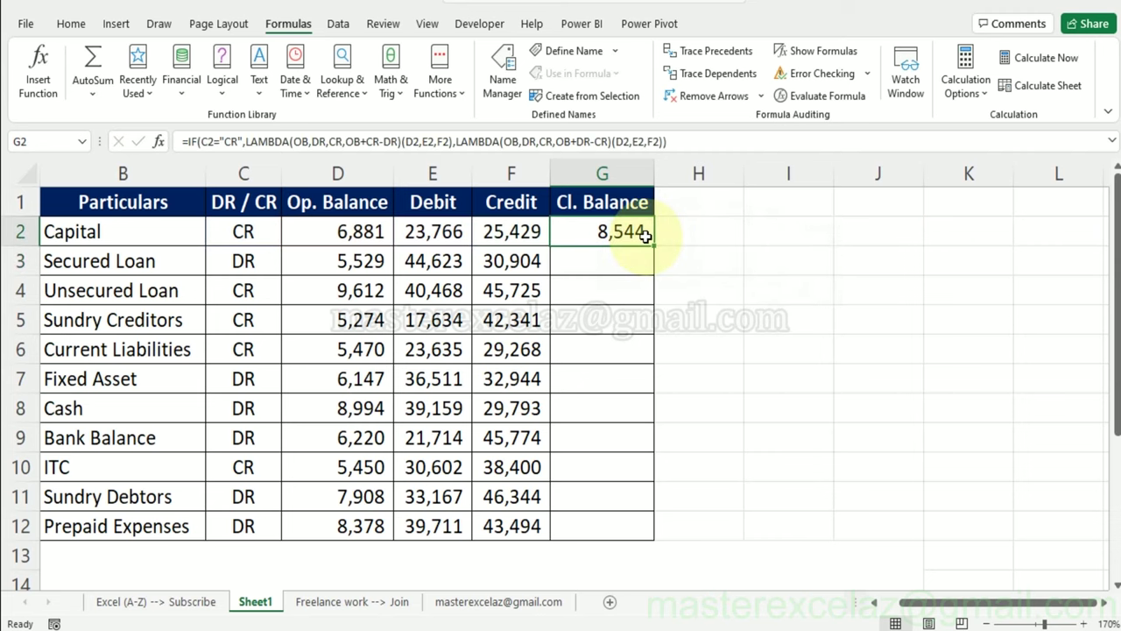
double_click(644, 234)
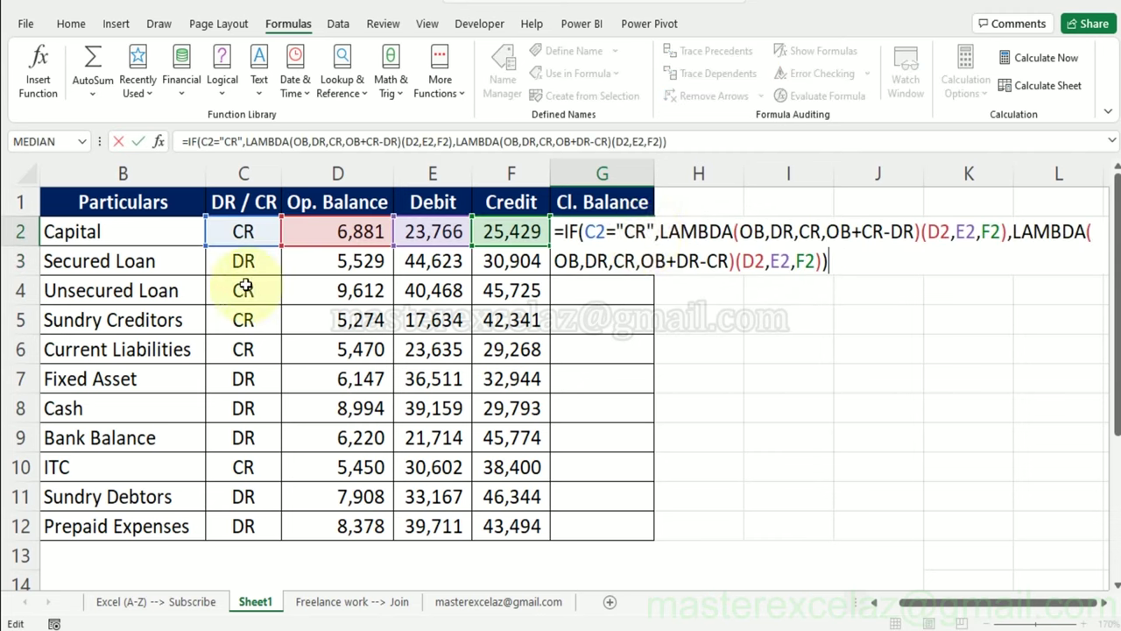
key(Escape)
key(F2)
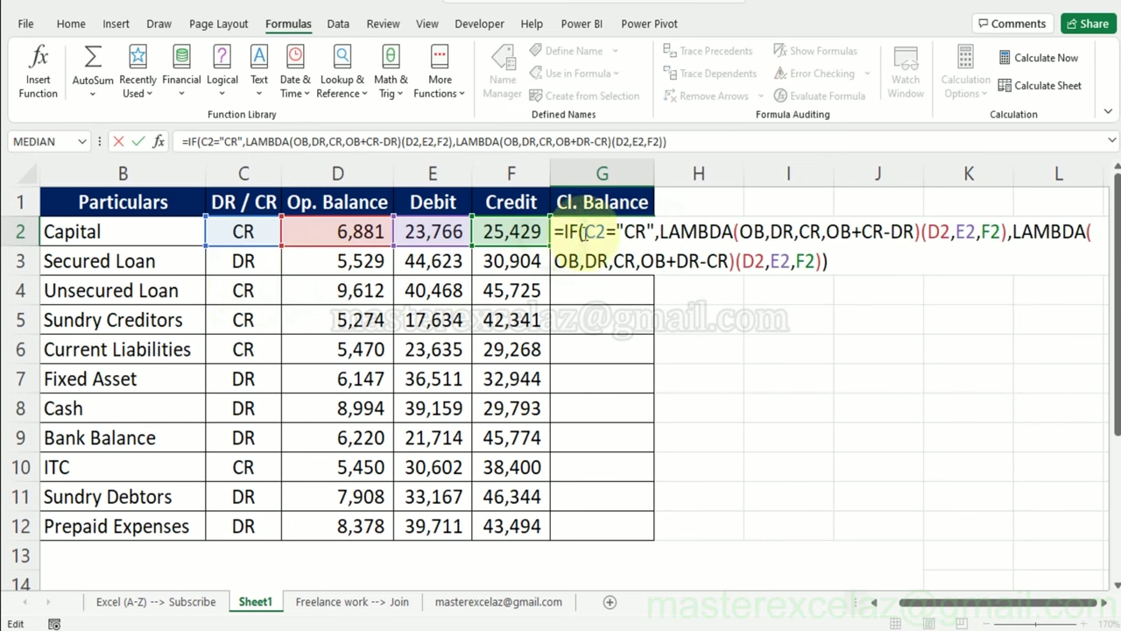
drag(556, 231, 847, 281)
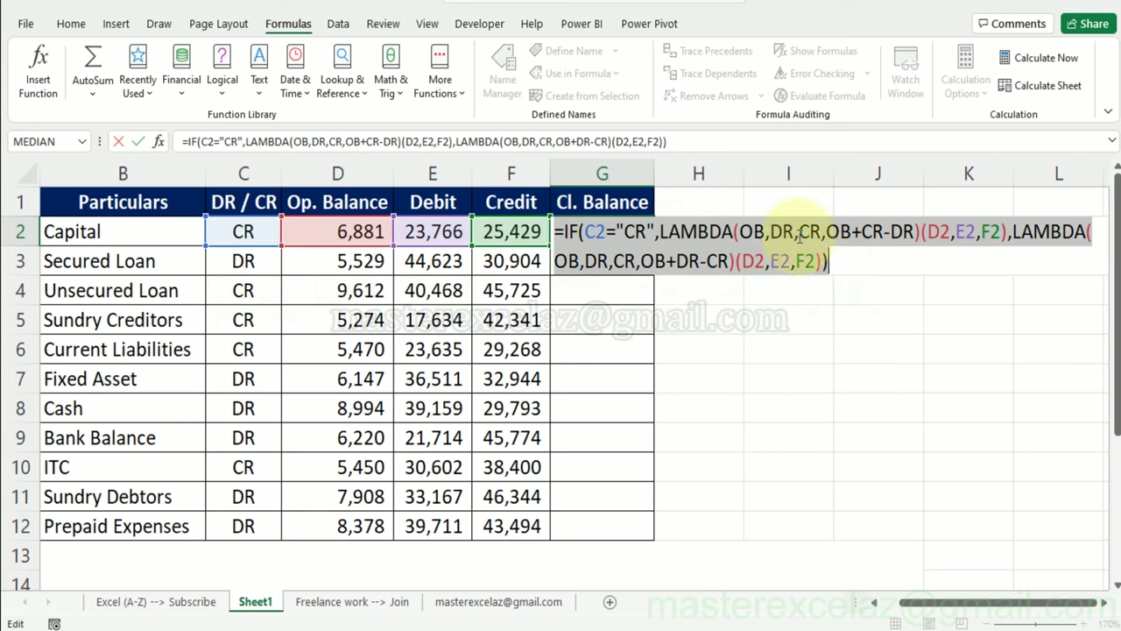
right_click(797, 233)
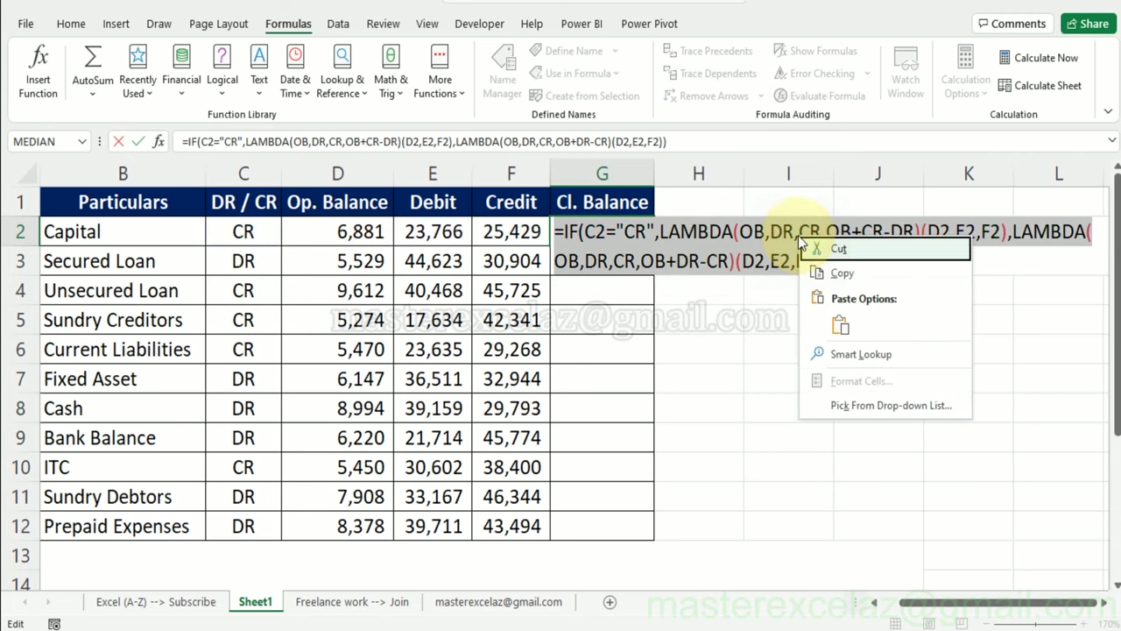
click(839, 251)
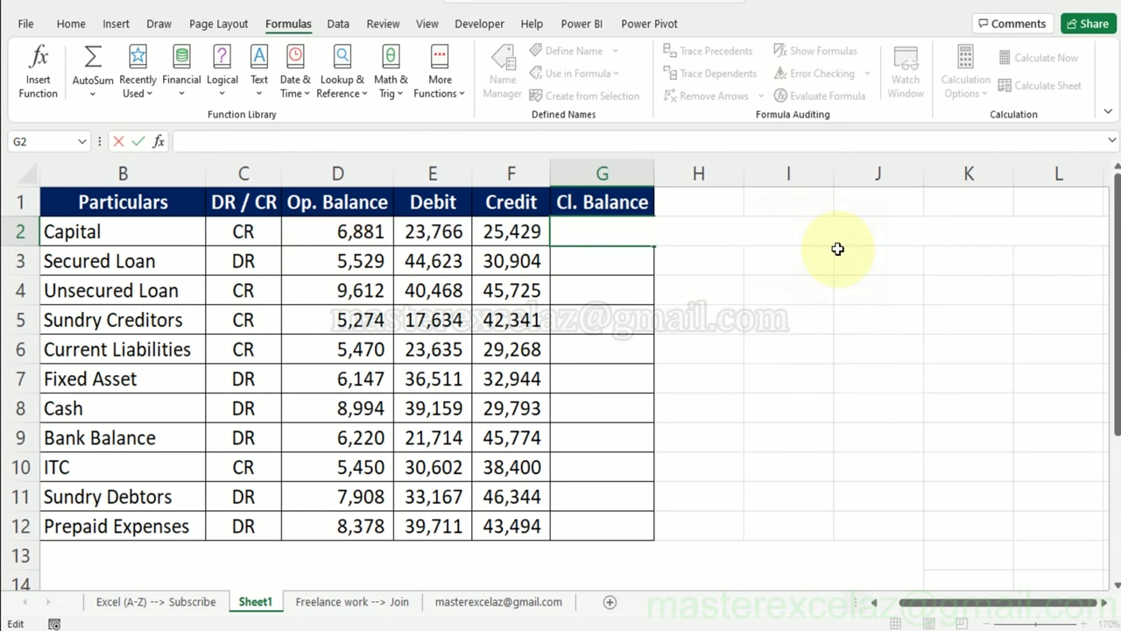
- Start a new name, Cl_Balance, with Workbook scope
key(Escape)
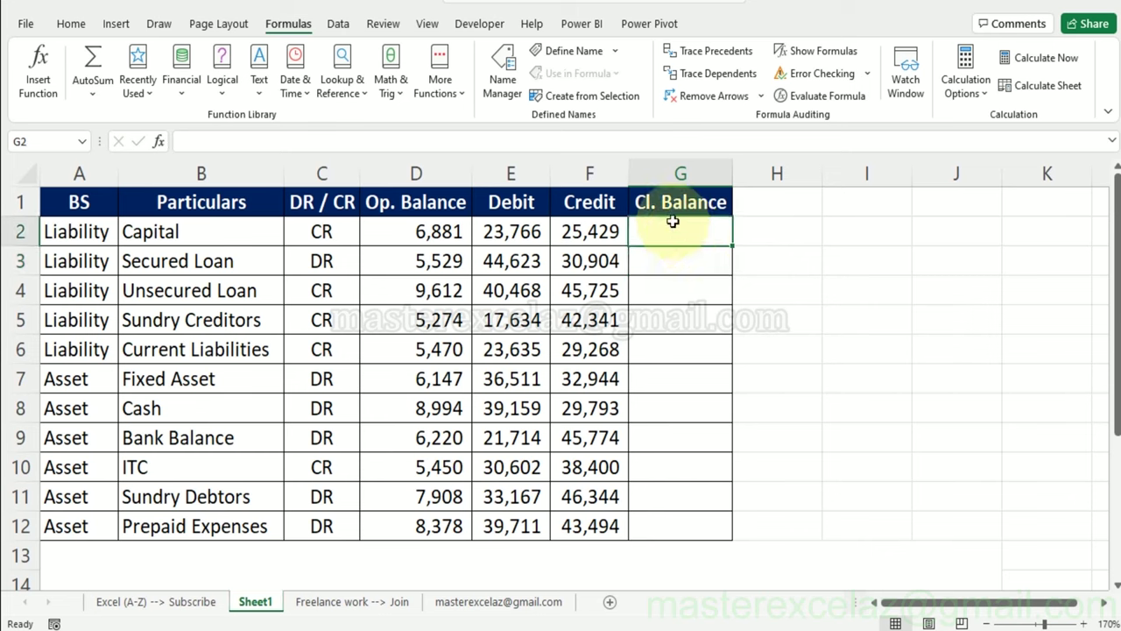
click(565, 54)
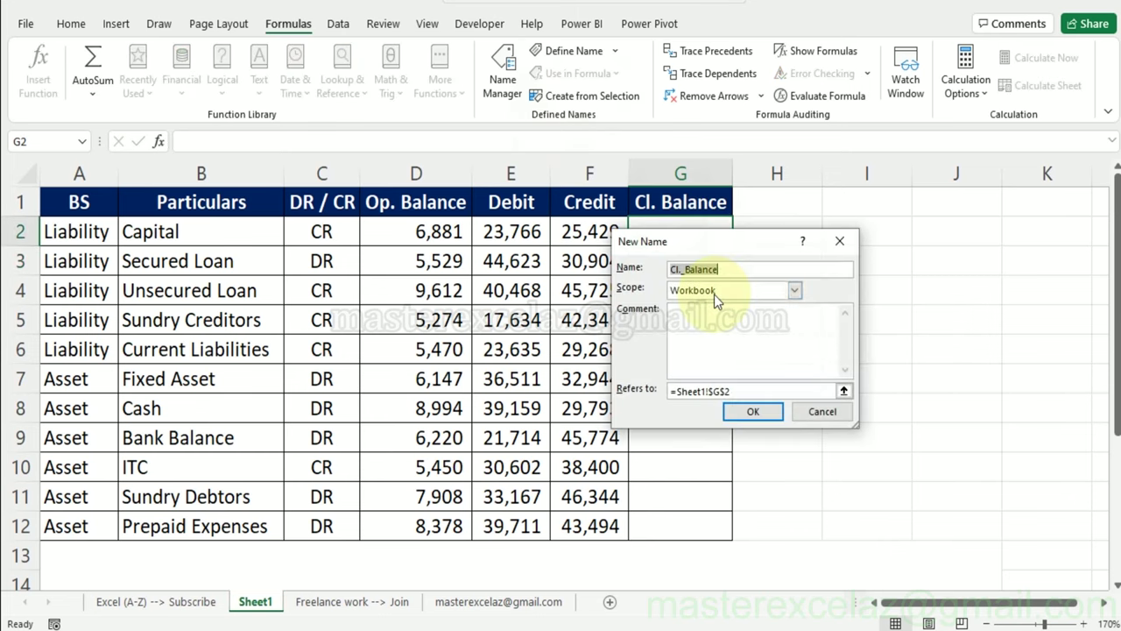
click(731, 293)
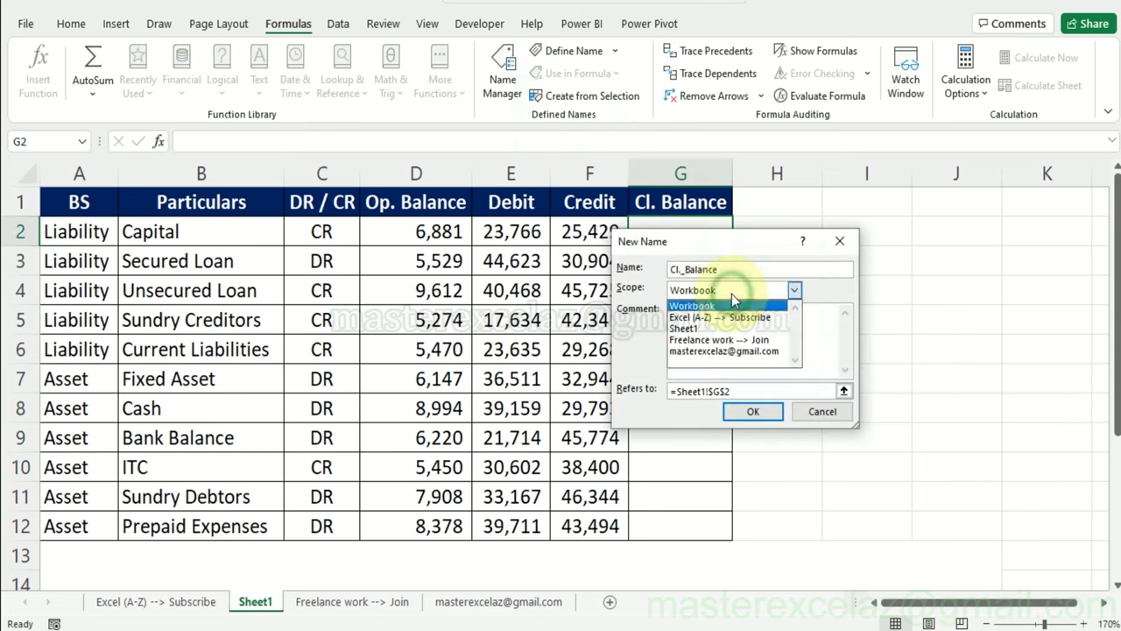
click(731, 294)
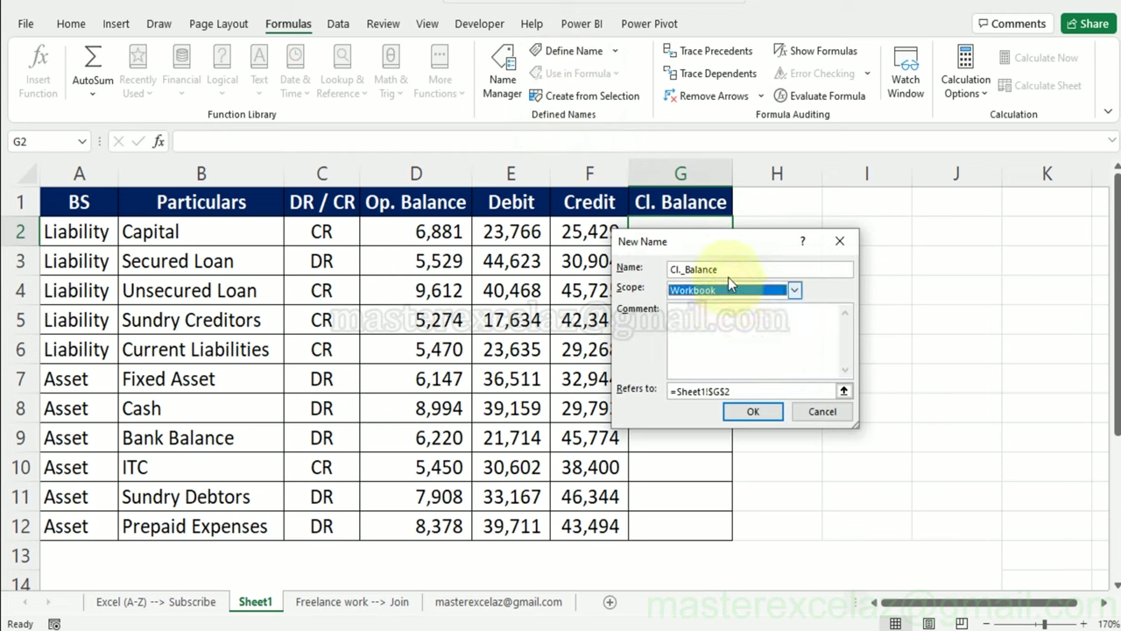
click(680, 270)
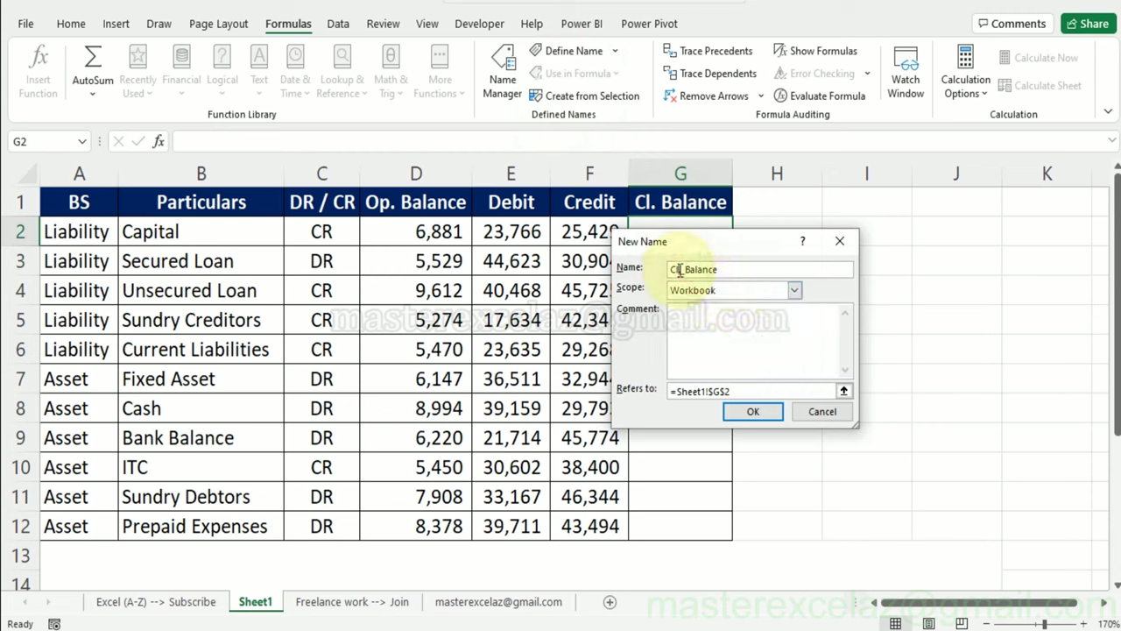
key(Delete)
text(_)
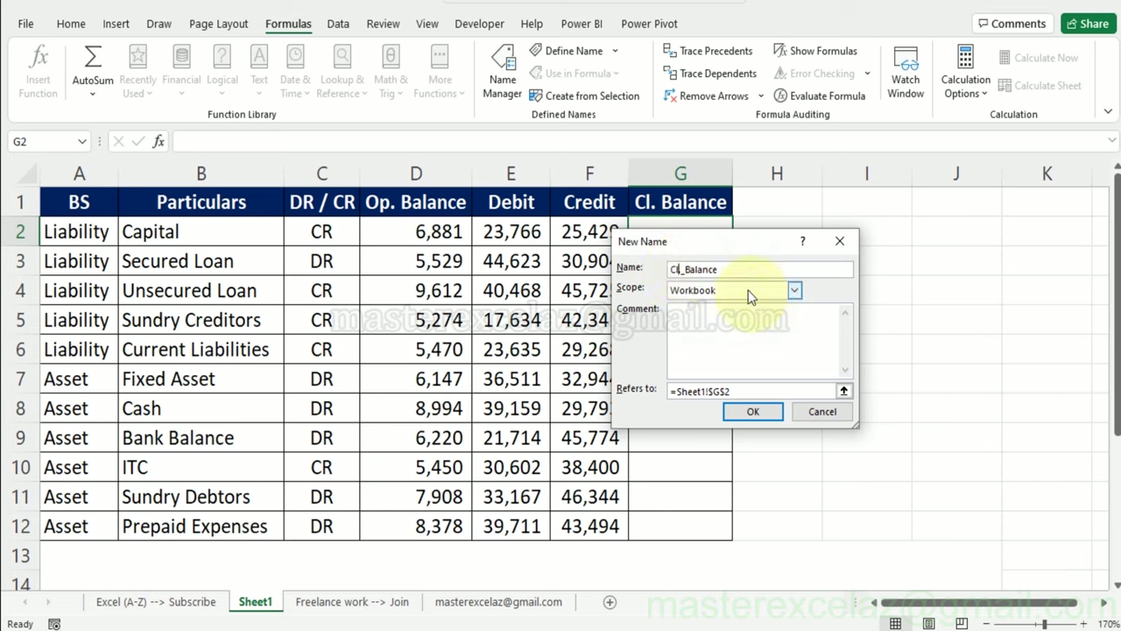
key(BackSpace)
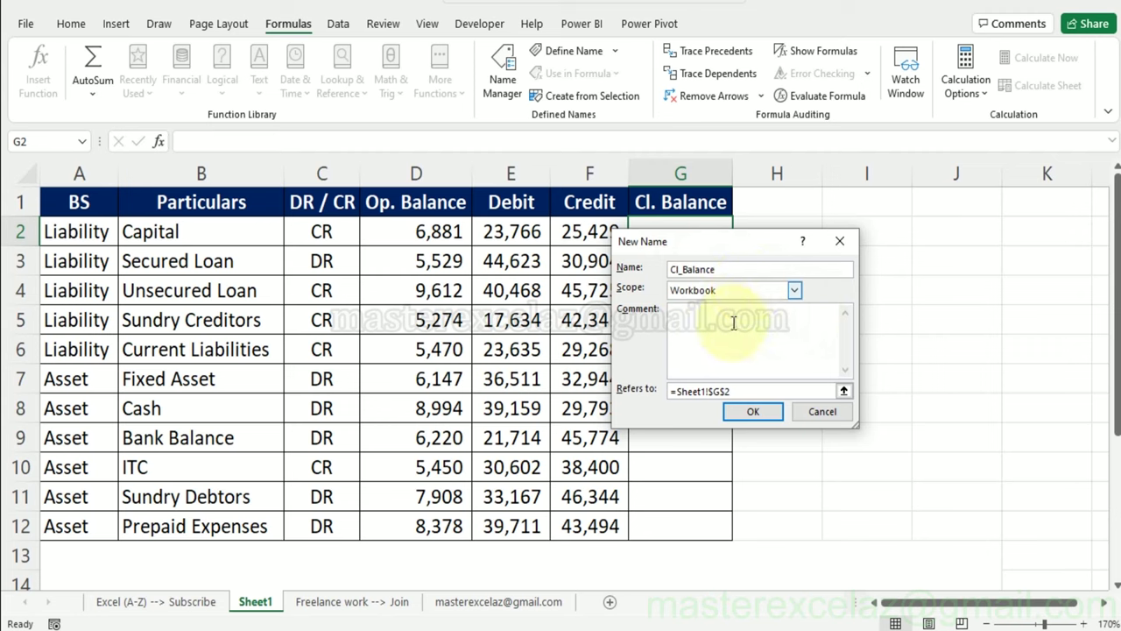
- Replace Refers to =Sheet1!$G$2 with the pasted IF/LAMBDA formula and save the name
click(728, 391)
drag(726, 391, 671, 394)
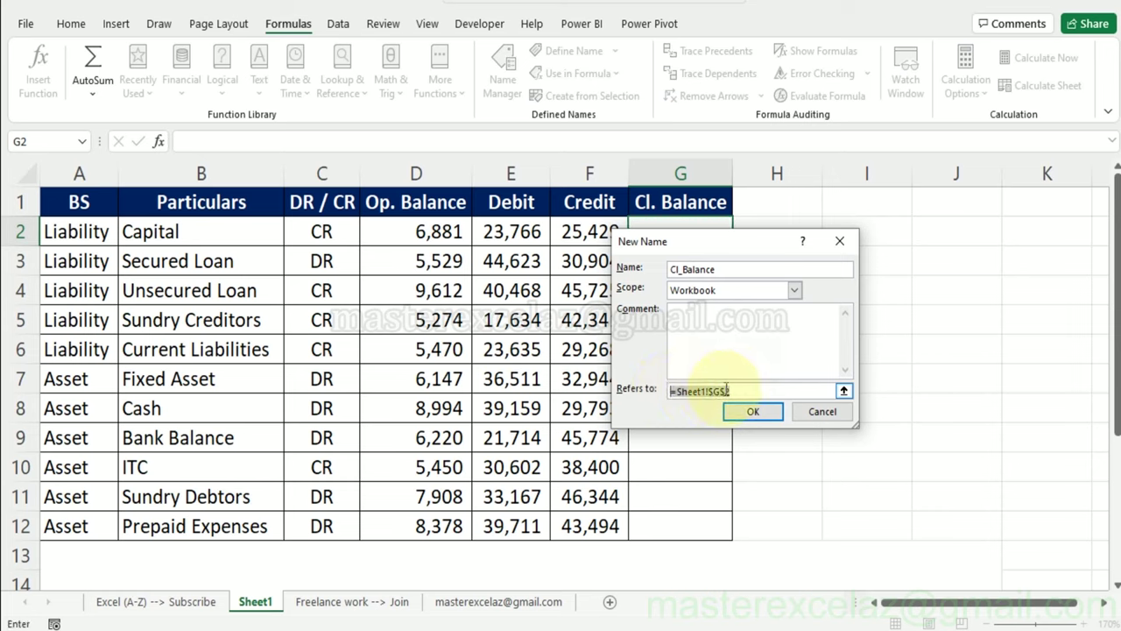
key(ctrl+v)
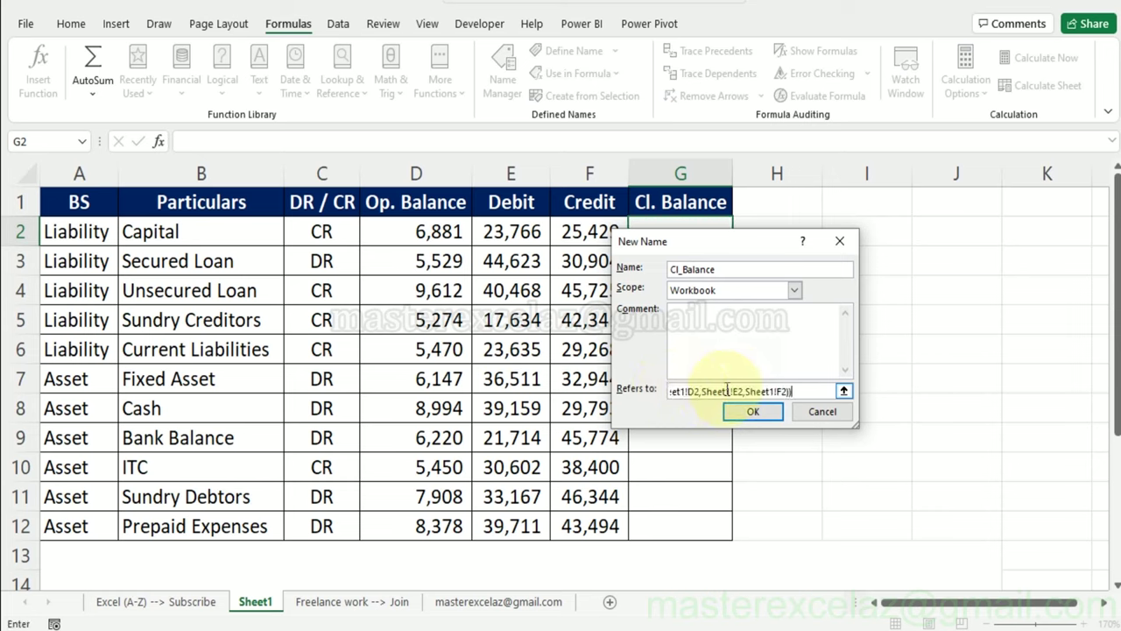
drag(727, 390, 649, 388)
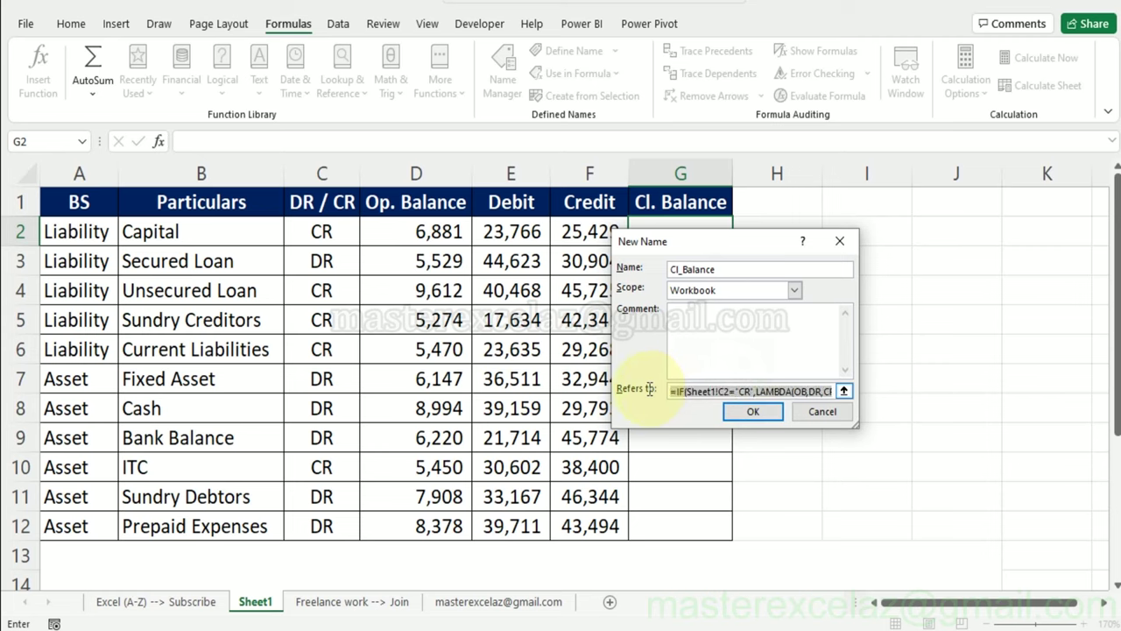
click(689, 391)
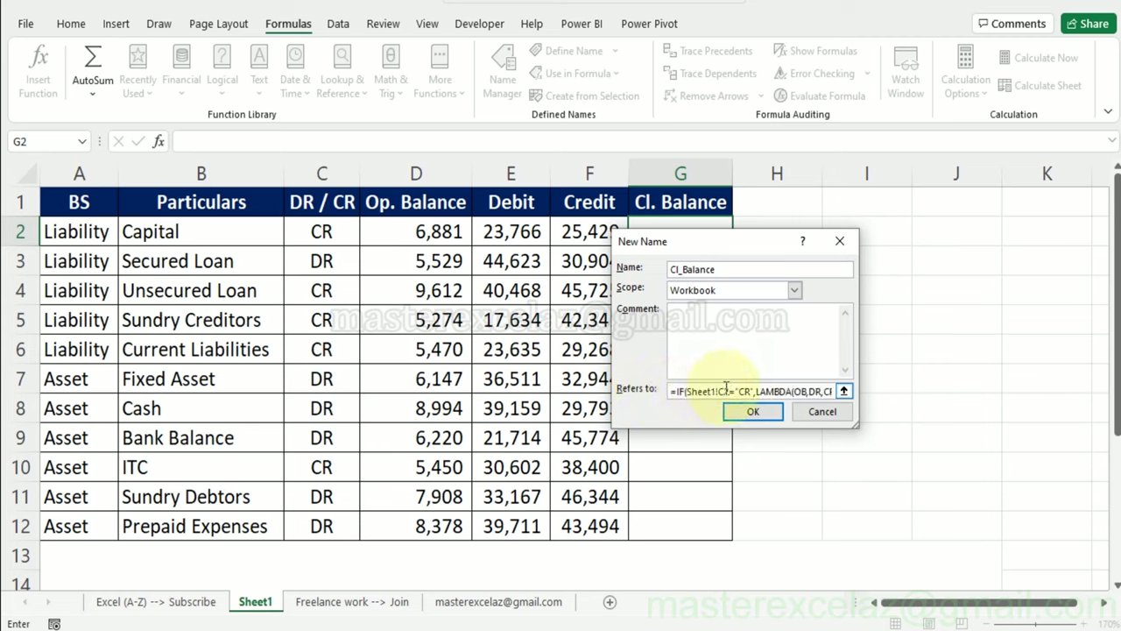
click(749, 413)
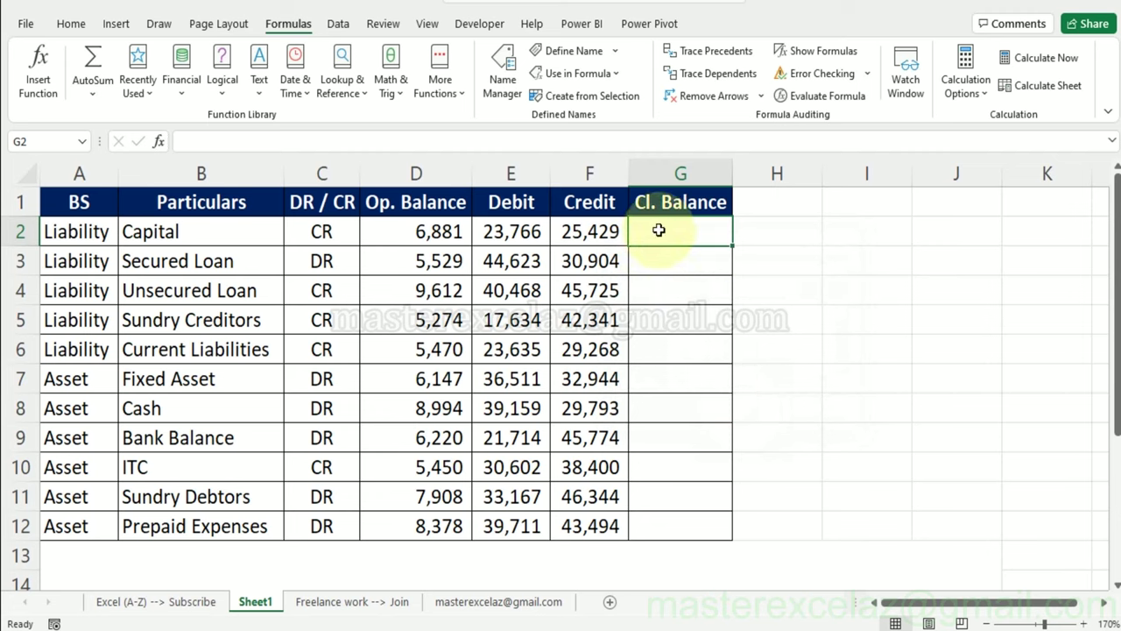
- Enter =Cl_Balance in G2 and fill it down through G12
text(=)
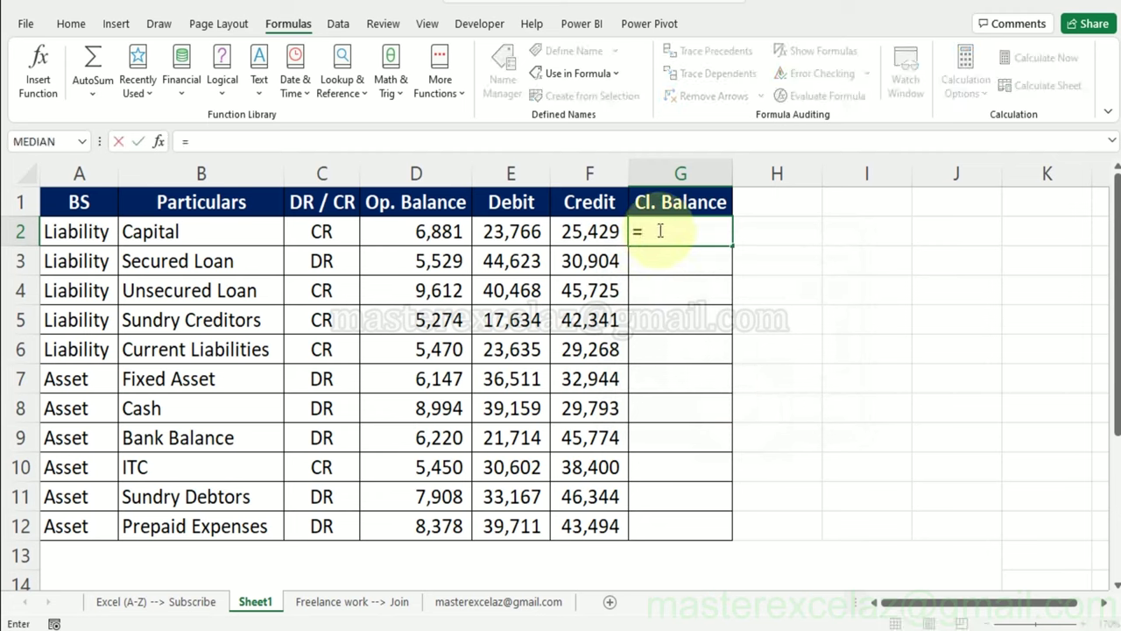
text(c)
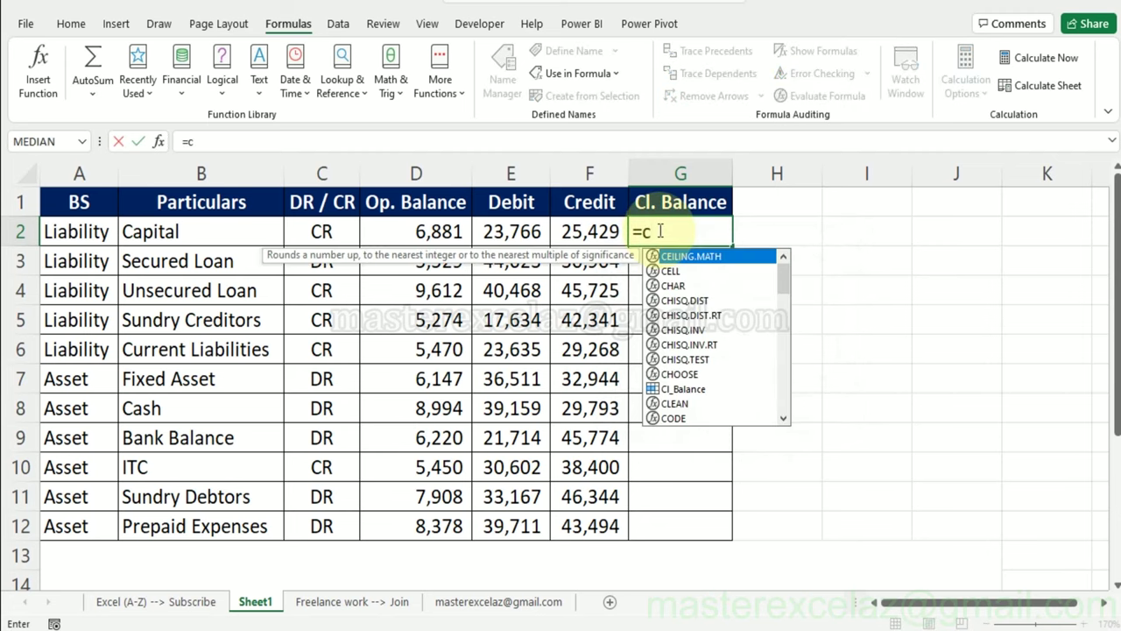
text(l)
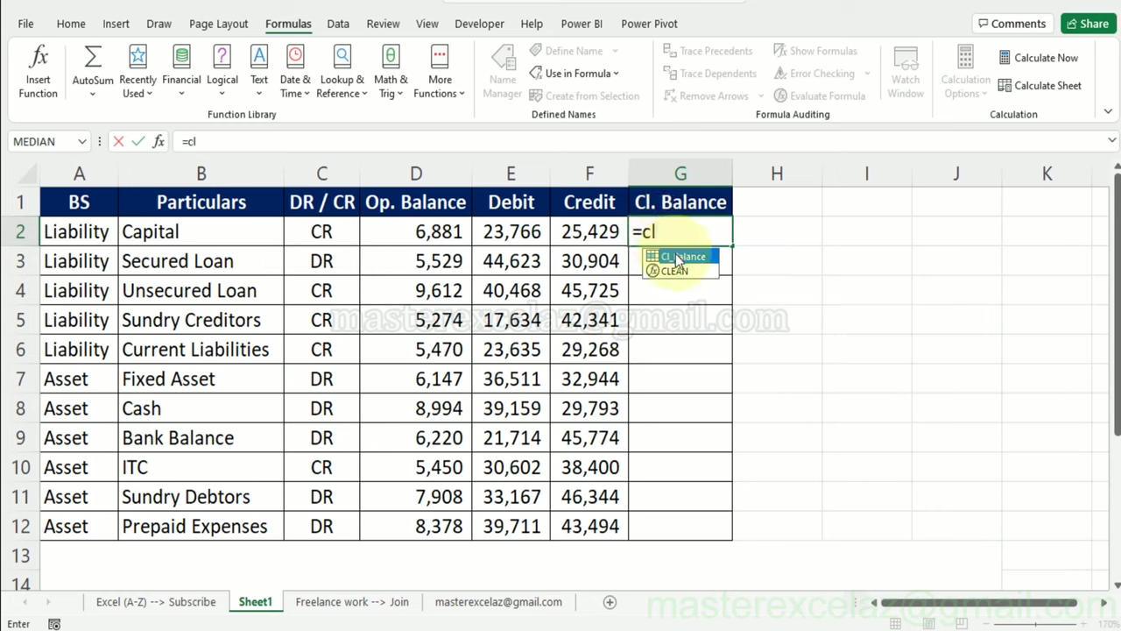
double_click(680, 257)
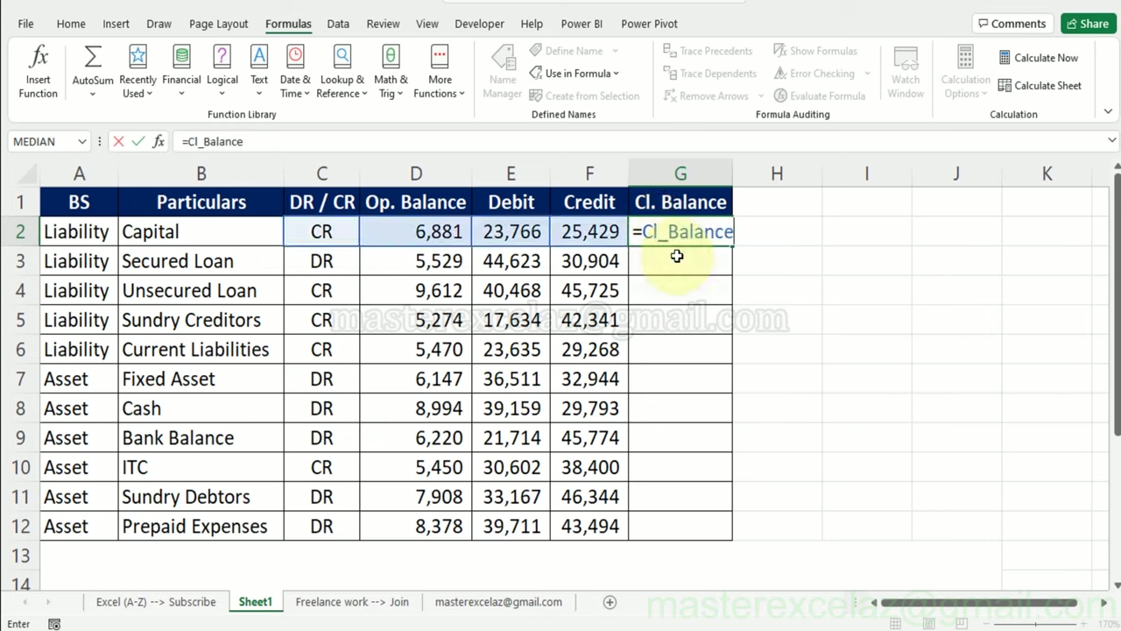
key(Return)
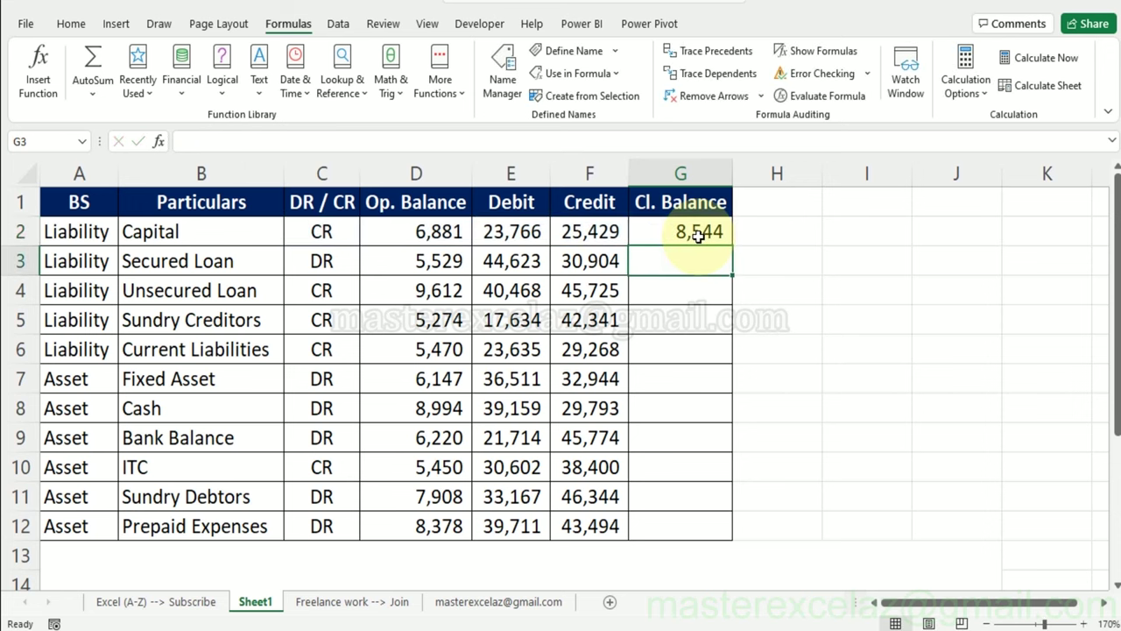
click(697, 235)
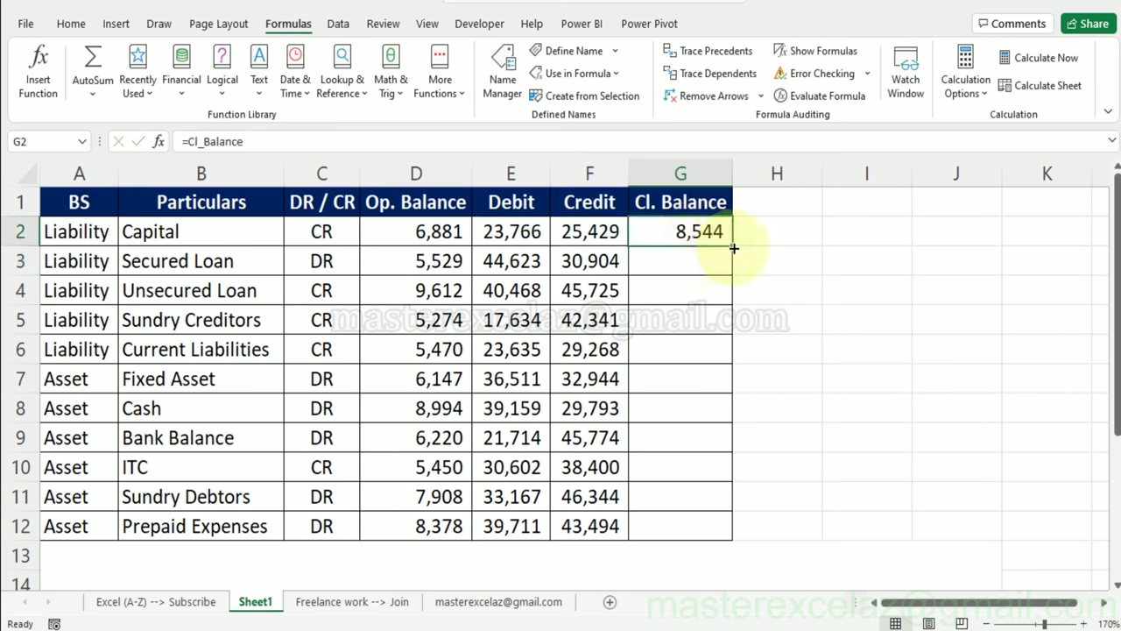
double_click(732, 247)
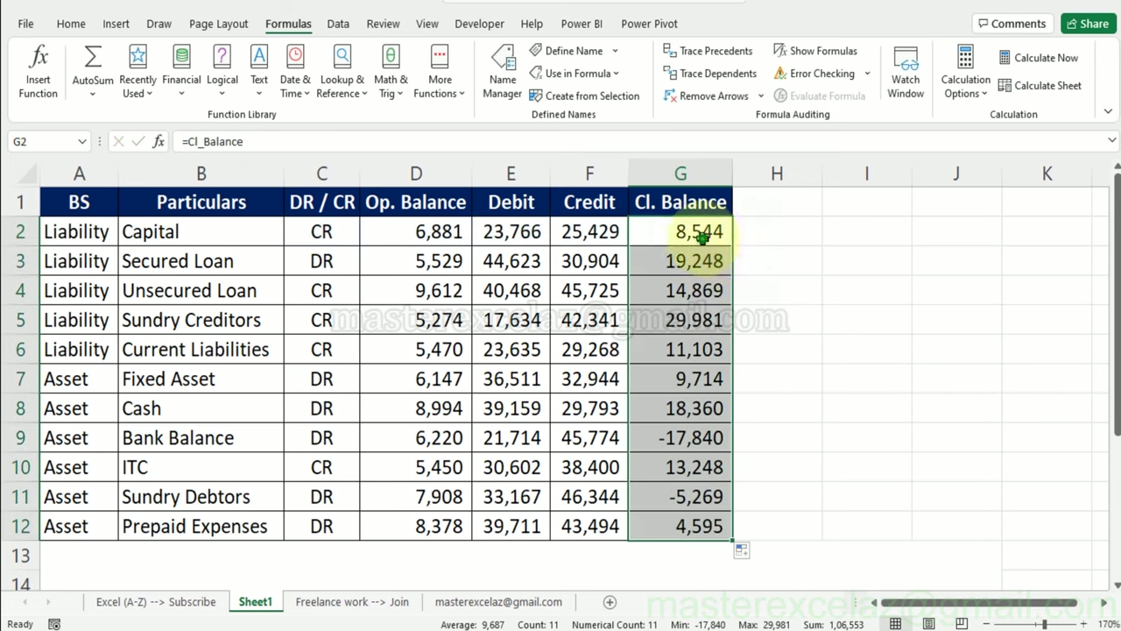
click(703, 236)
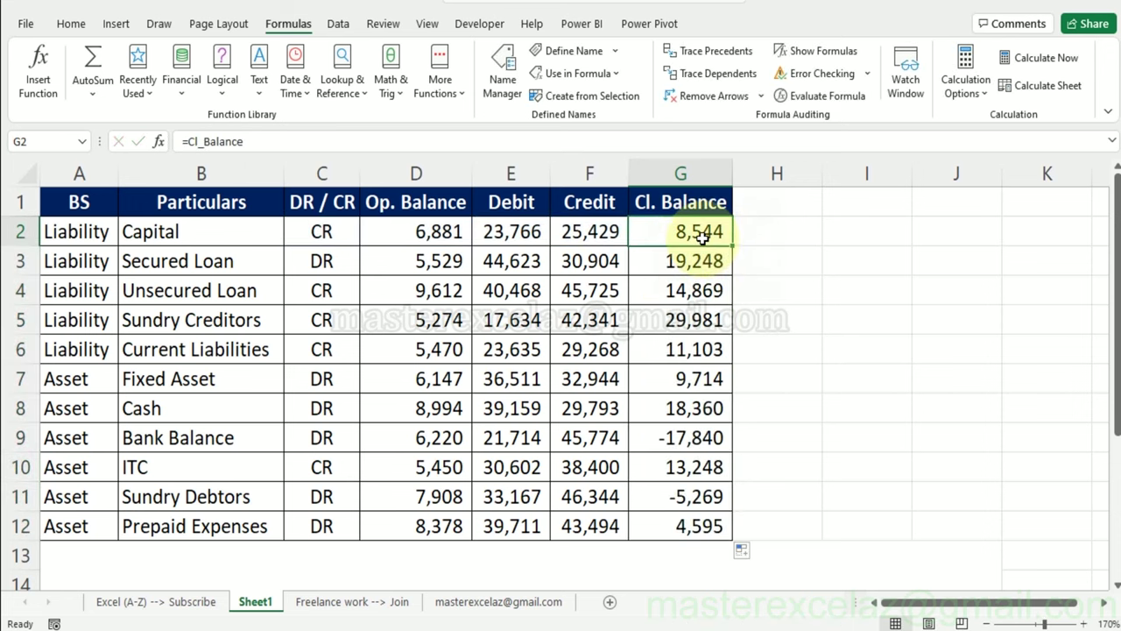
- Test recalculation by switching Secured Loan and Bank Balance to CR and back to DR
click(317, 261)
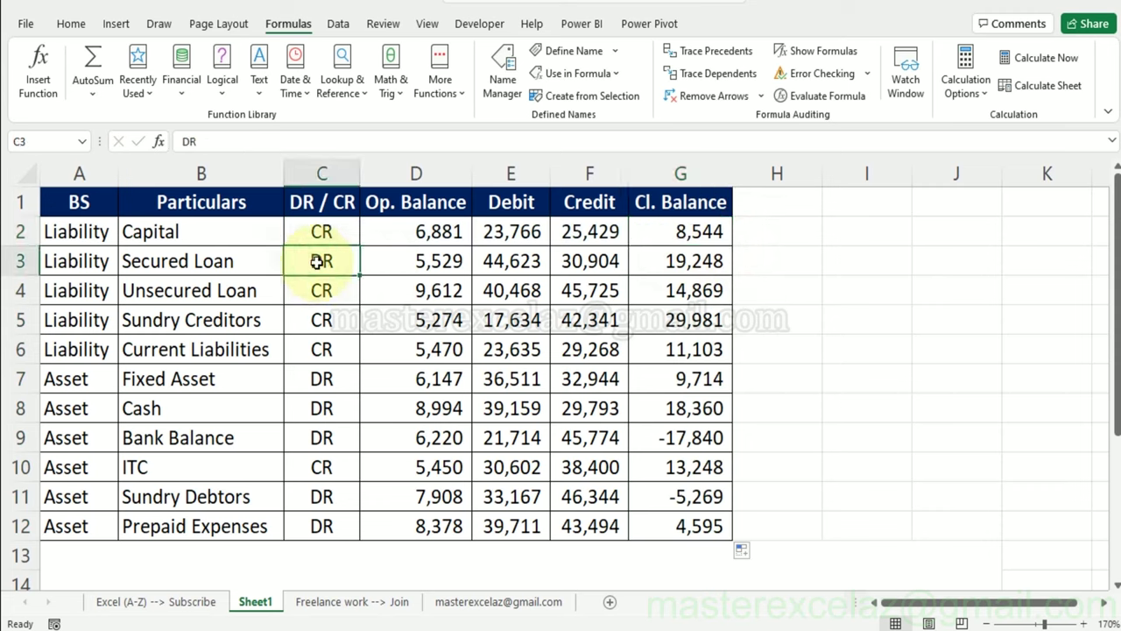
text(CR)
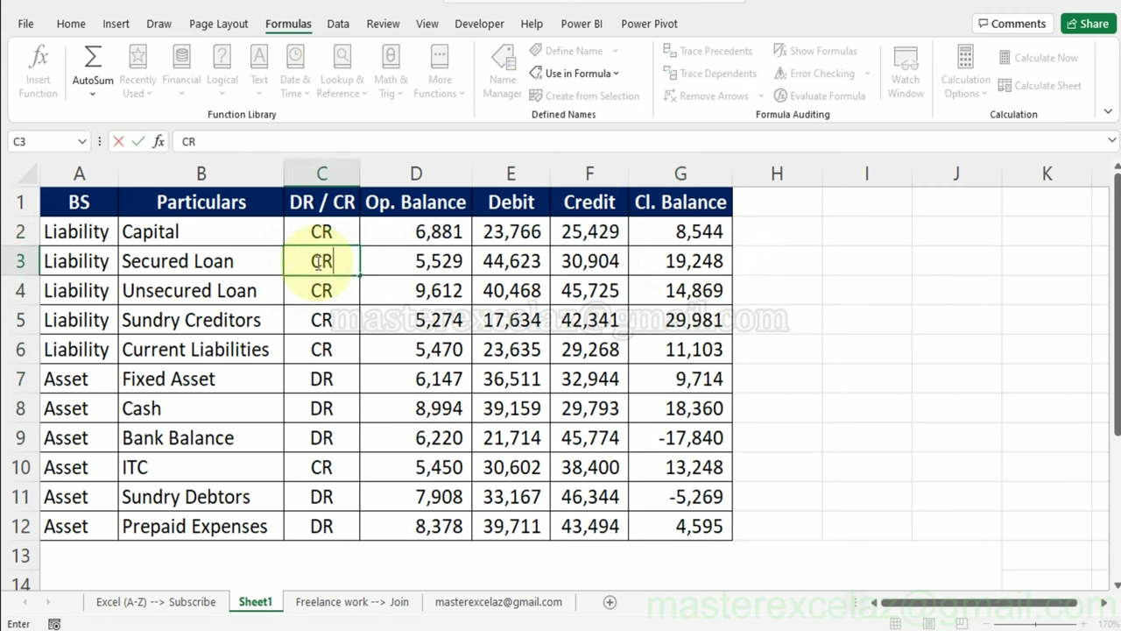
key(Return)
click(317, 261)
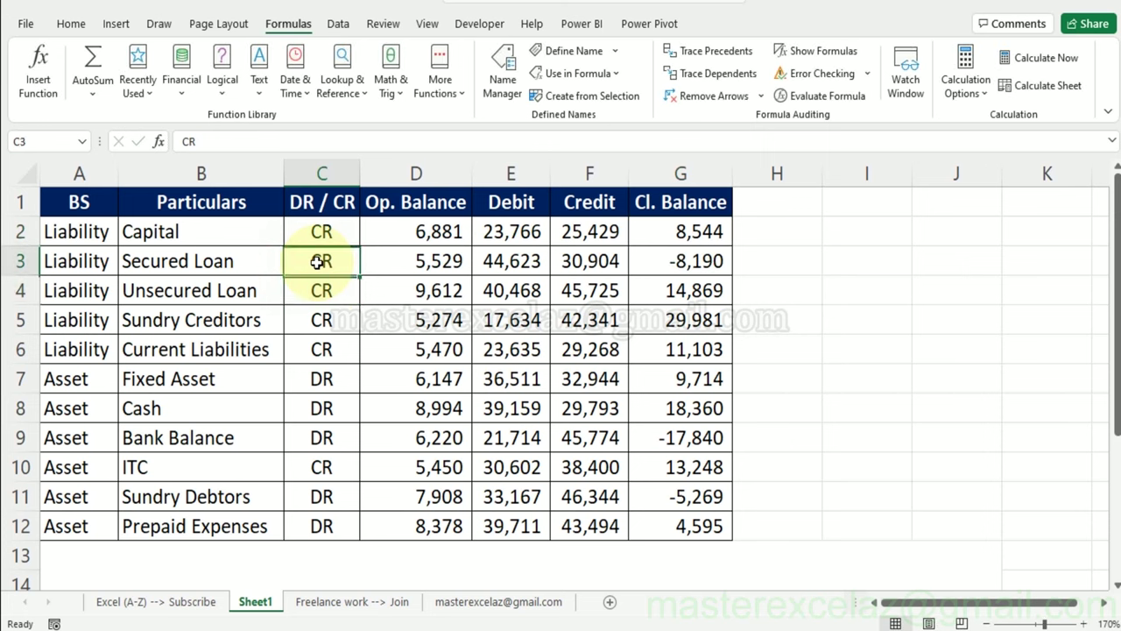
text(DR)
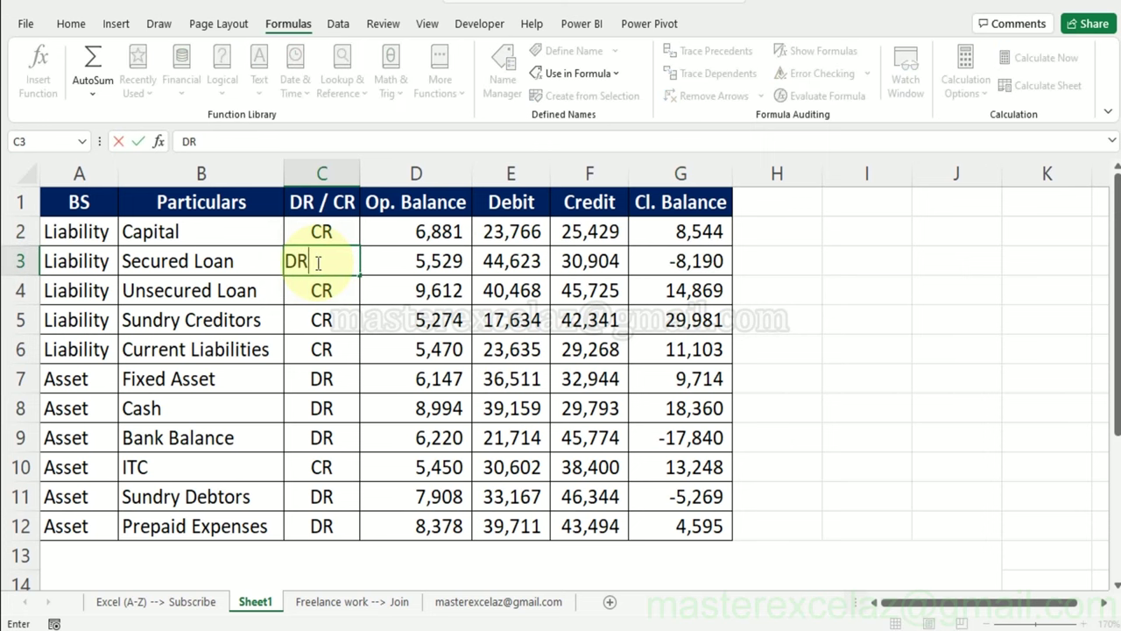
key(Return)
key(Return)
key(Down)
key(Down)
key(Down)
key(Down)
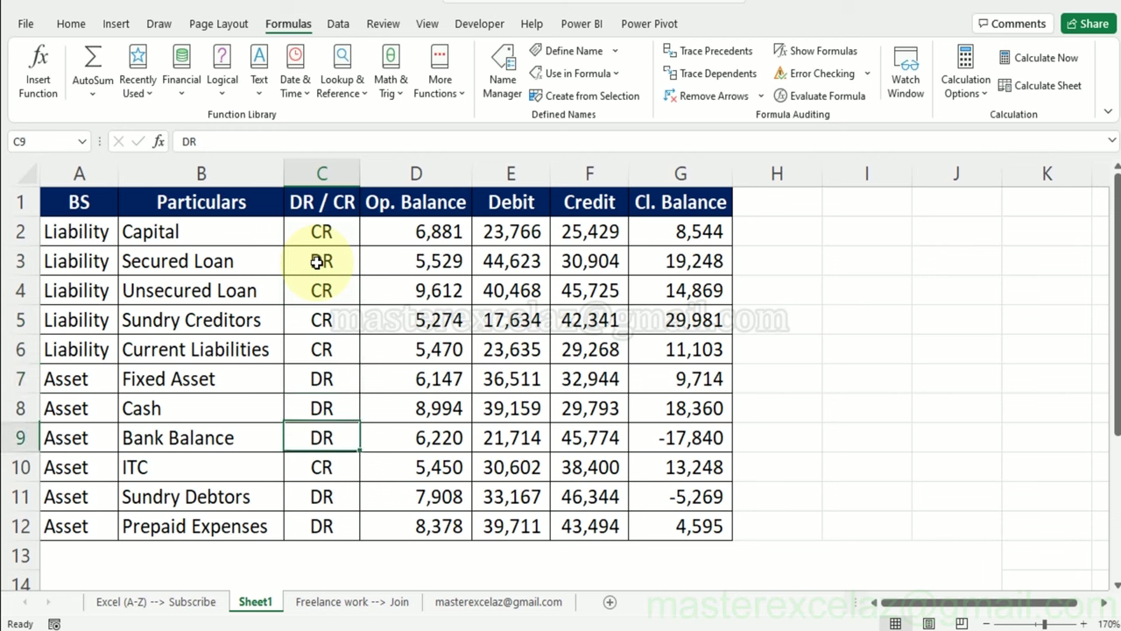
text(CR)
key(Return)
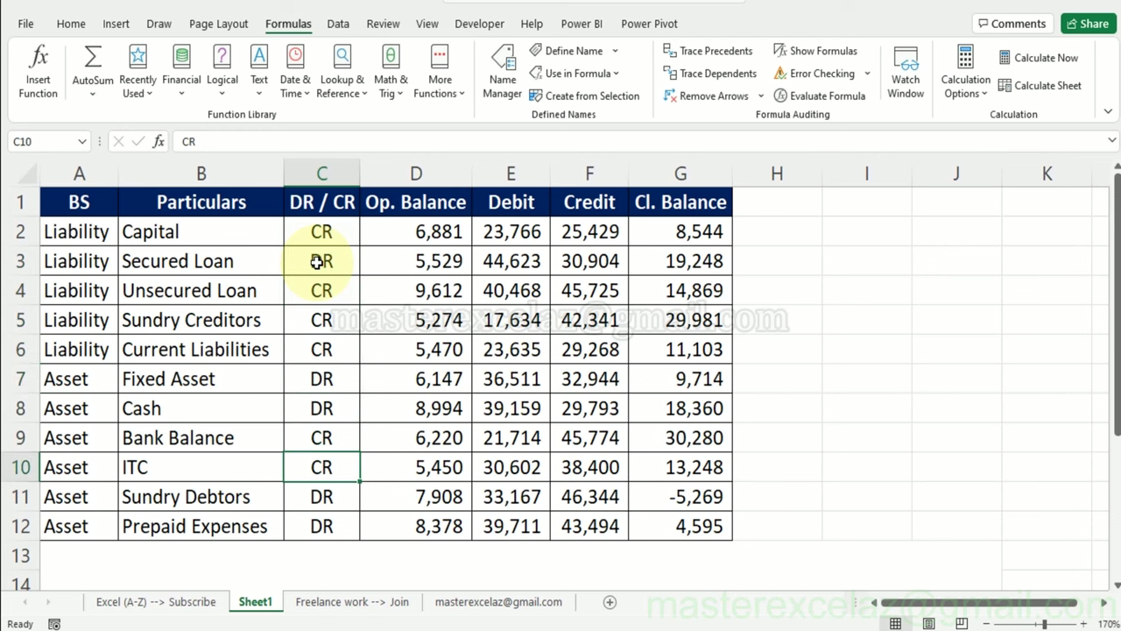
key(Up)
text(DR)
key(Return)
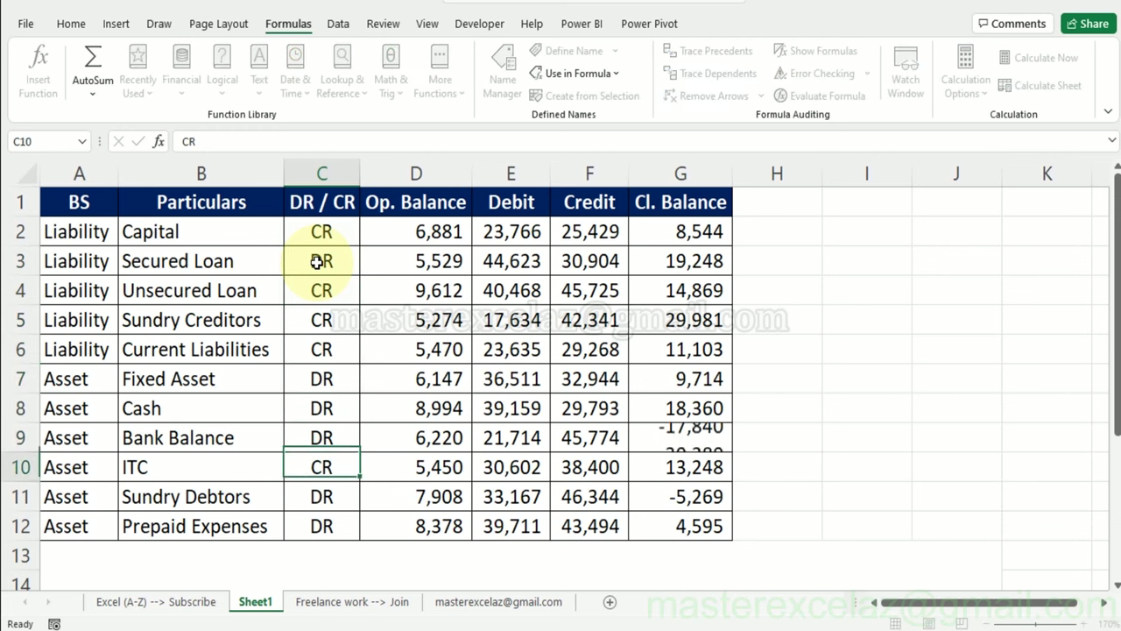
key(Up)
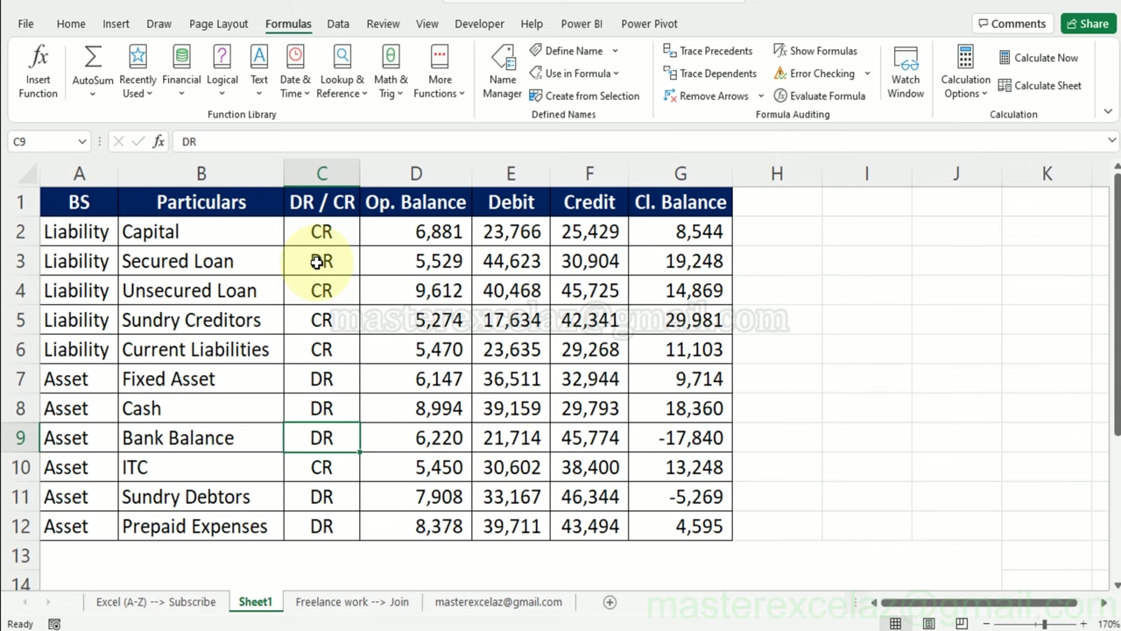
- Set ITC to DR with a 55,000 opening balance and Bank Balance's opening to 25,000
key(Down)
text(DR)
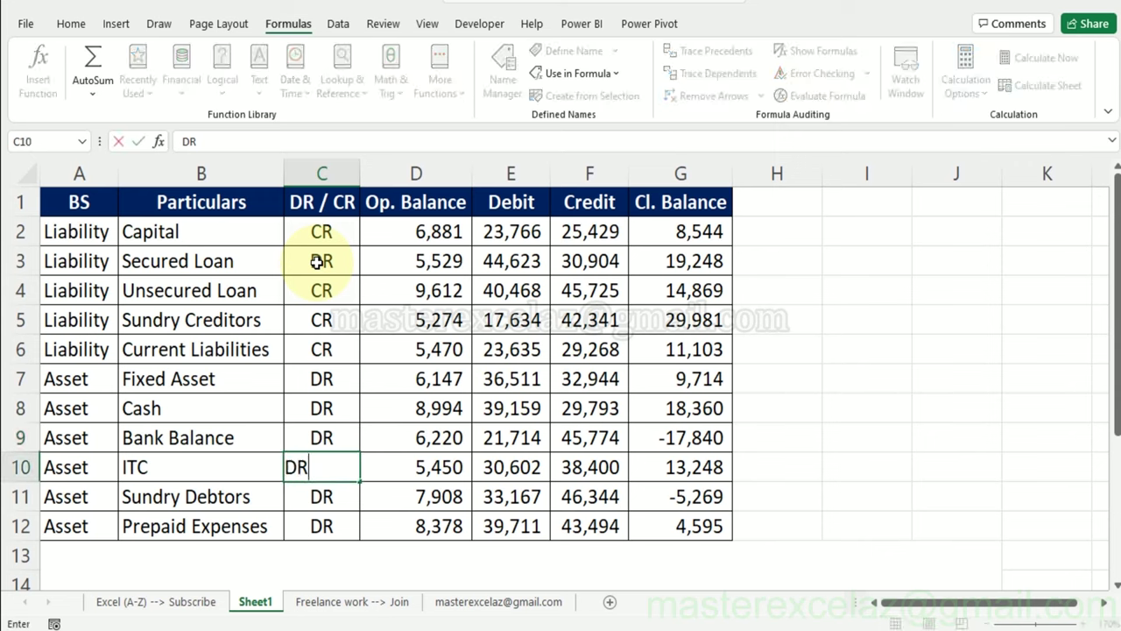
key(Tab)
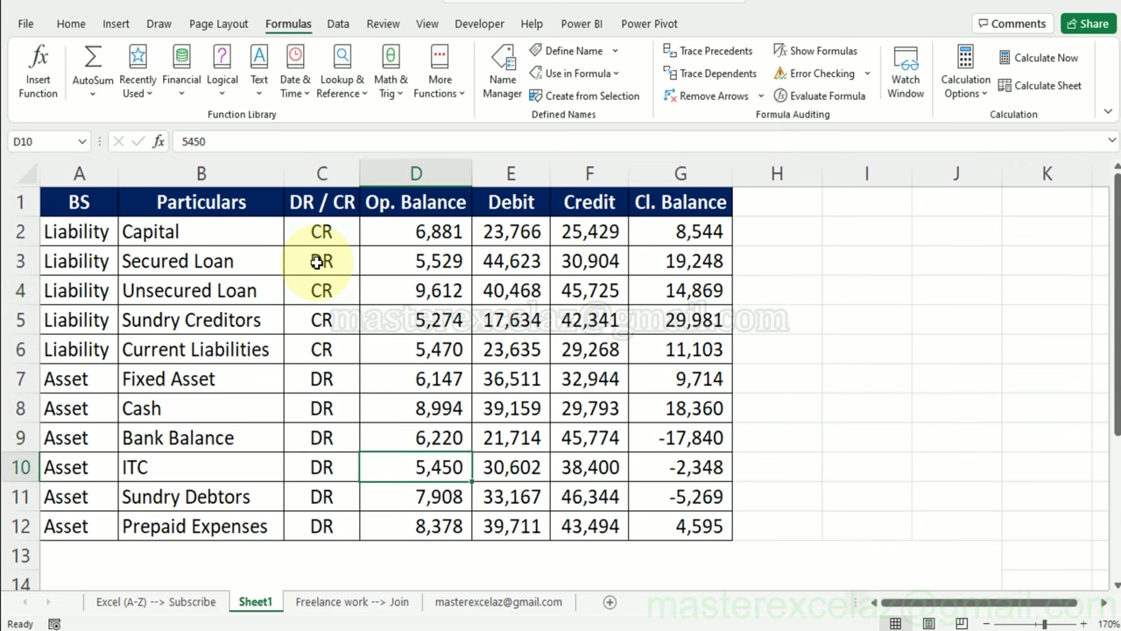
text(55)
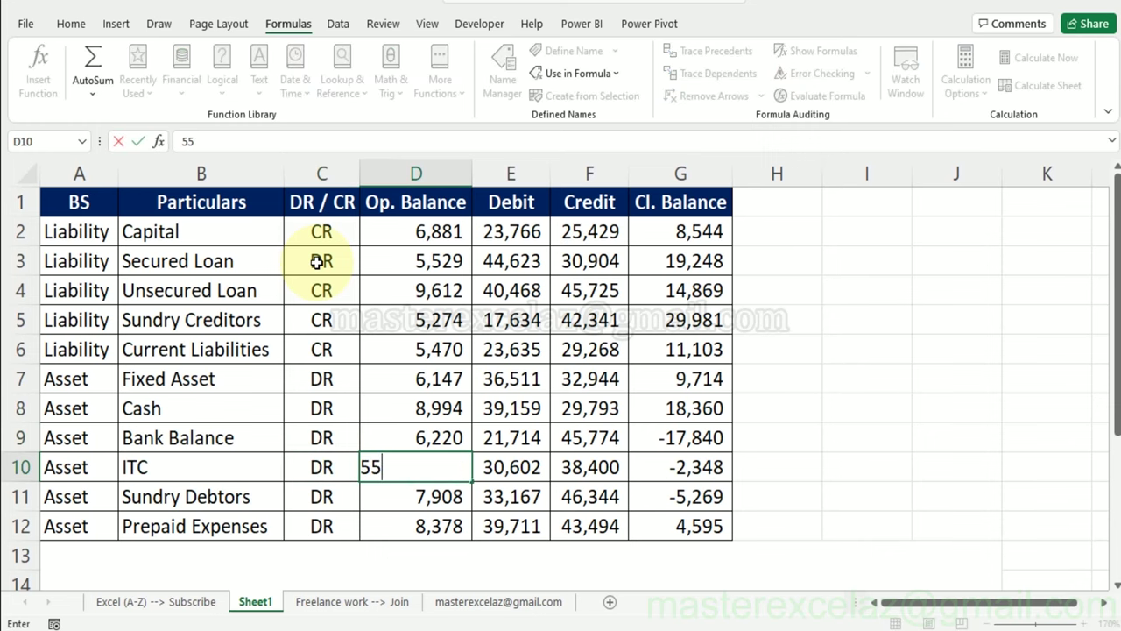
text(,000)
key(Tab)
key(Up)
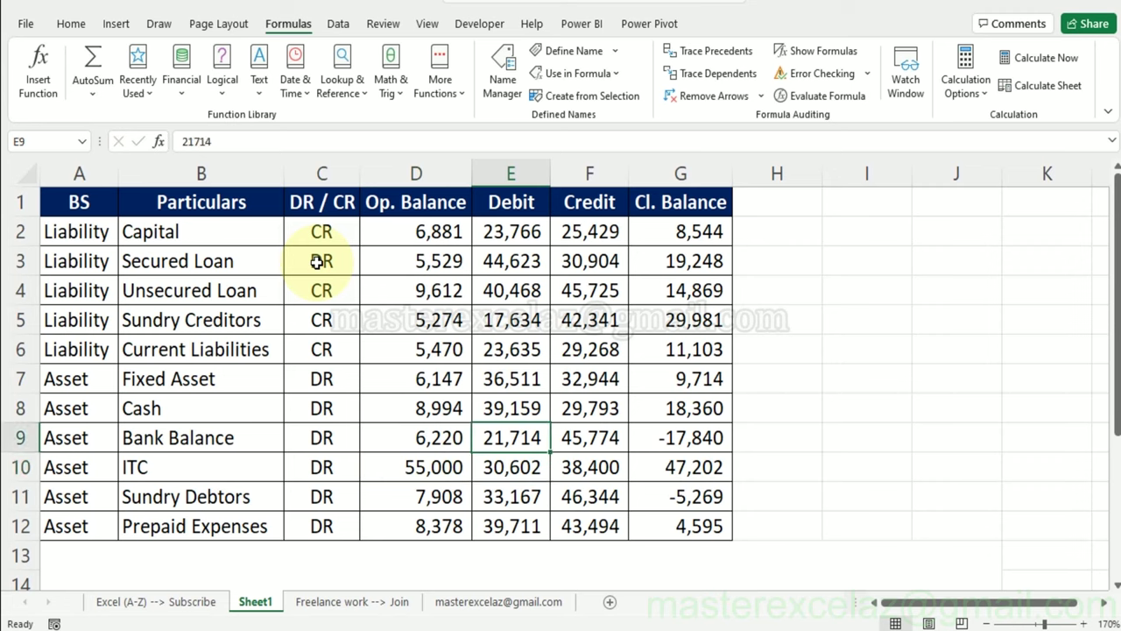
key(Left)
text(2)
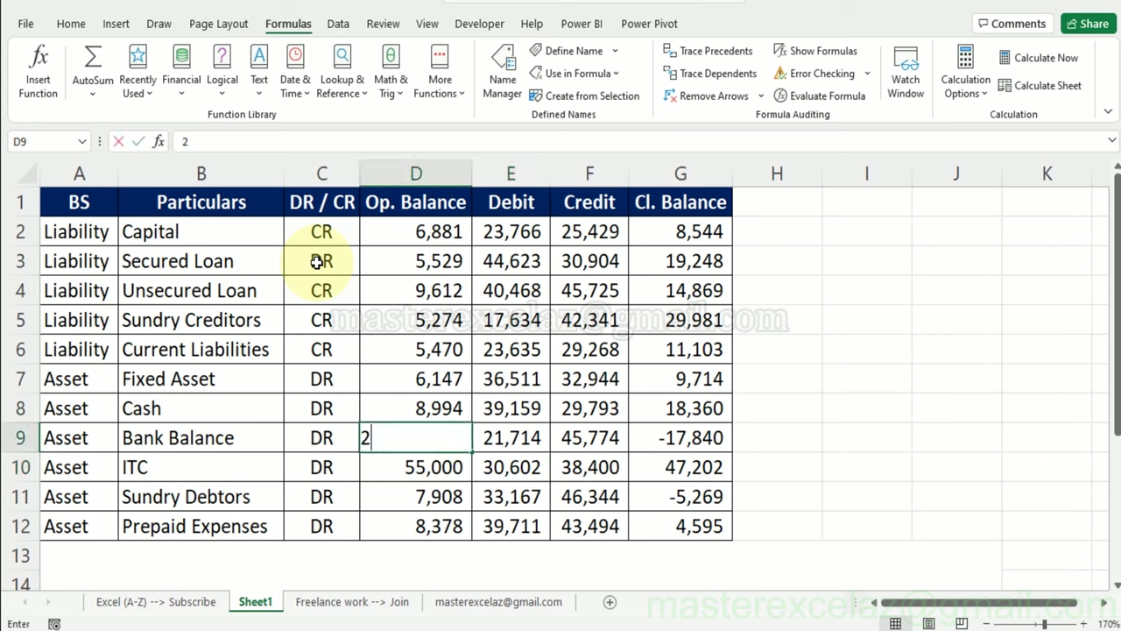
text(5,000)
key(Tab)
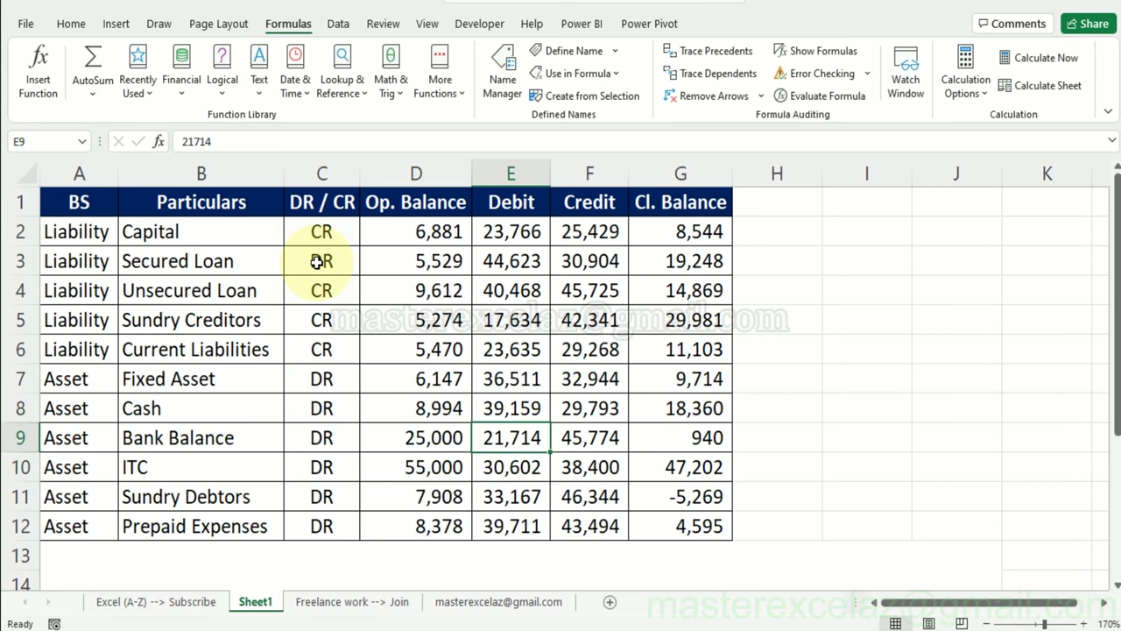
key(Up)
key(Up)
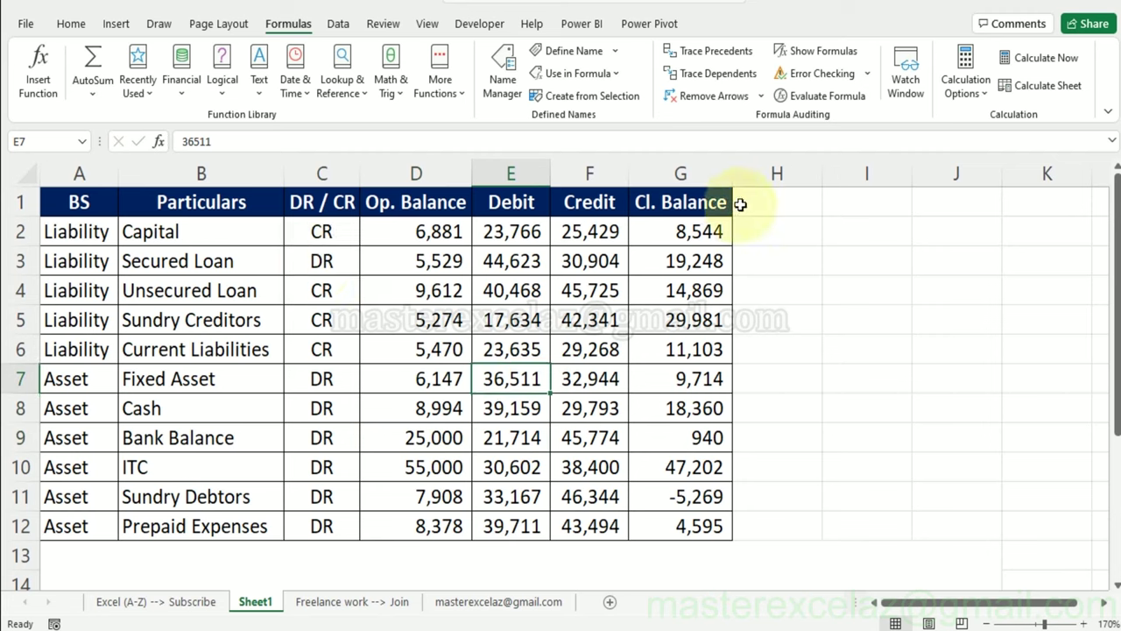
- Enter the check formula =D2+F2-E2 in H2, giving 8,544
click(788, 230)
text(=)
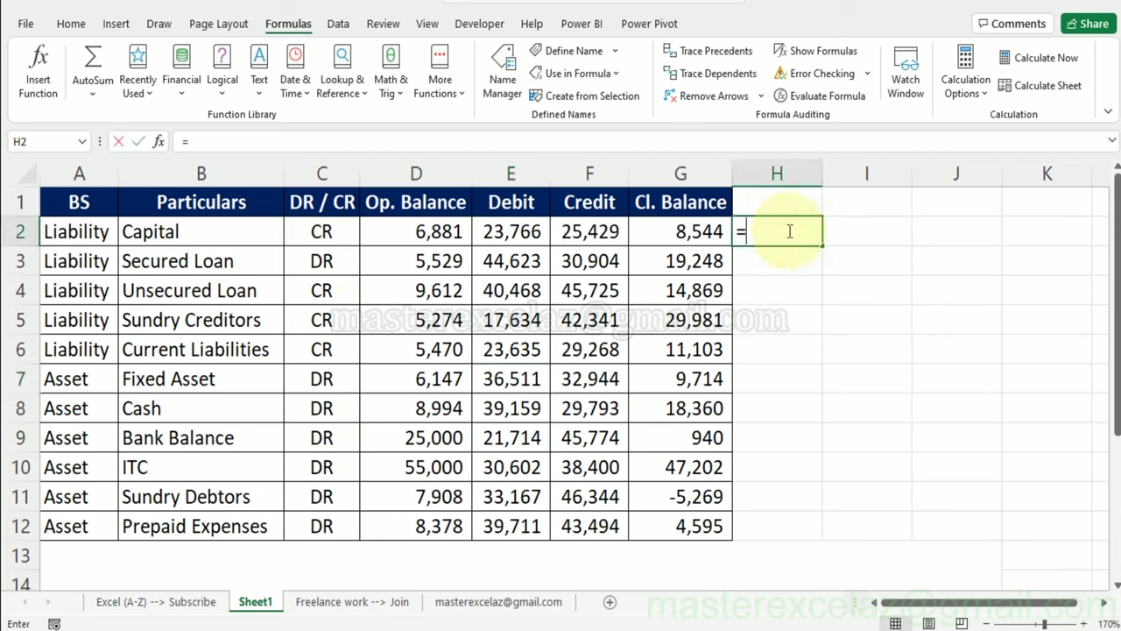
key(Left)
key(Left)
key(Left)
key(Left)
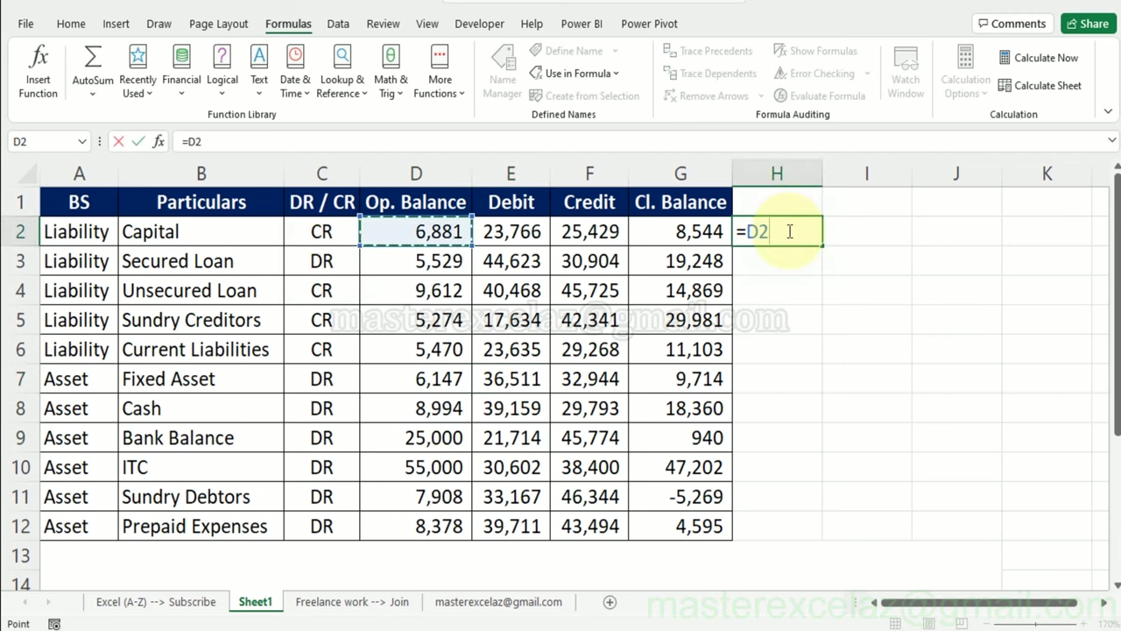
text(+)
key(Left)
key(Left)
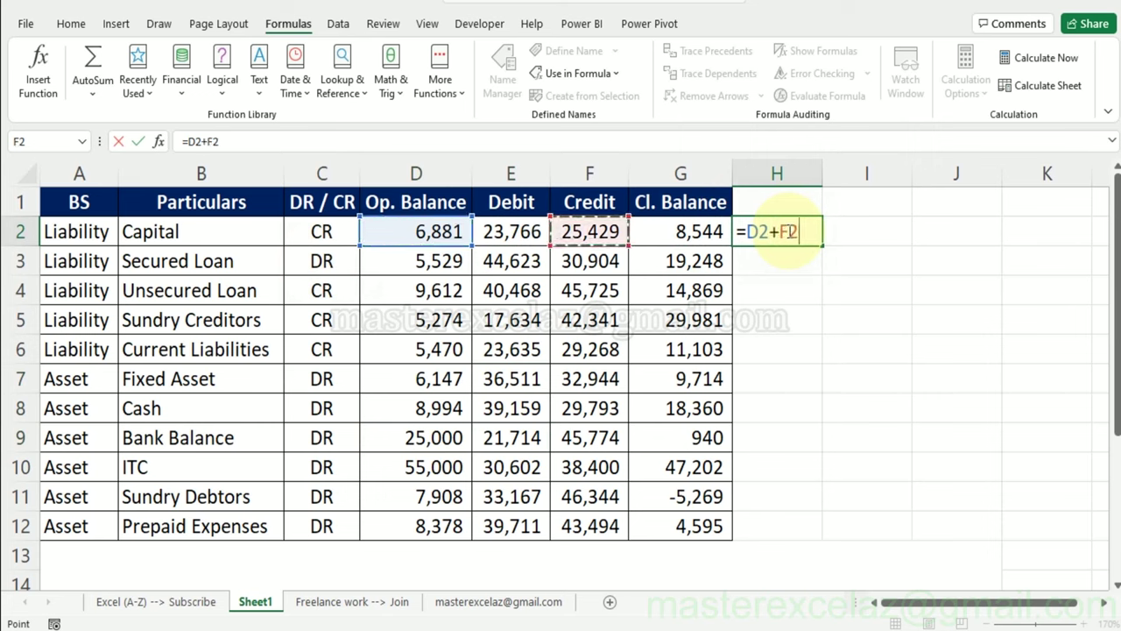
text(-)
key(Left)
key(Left)
key(Left)
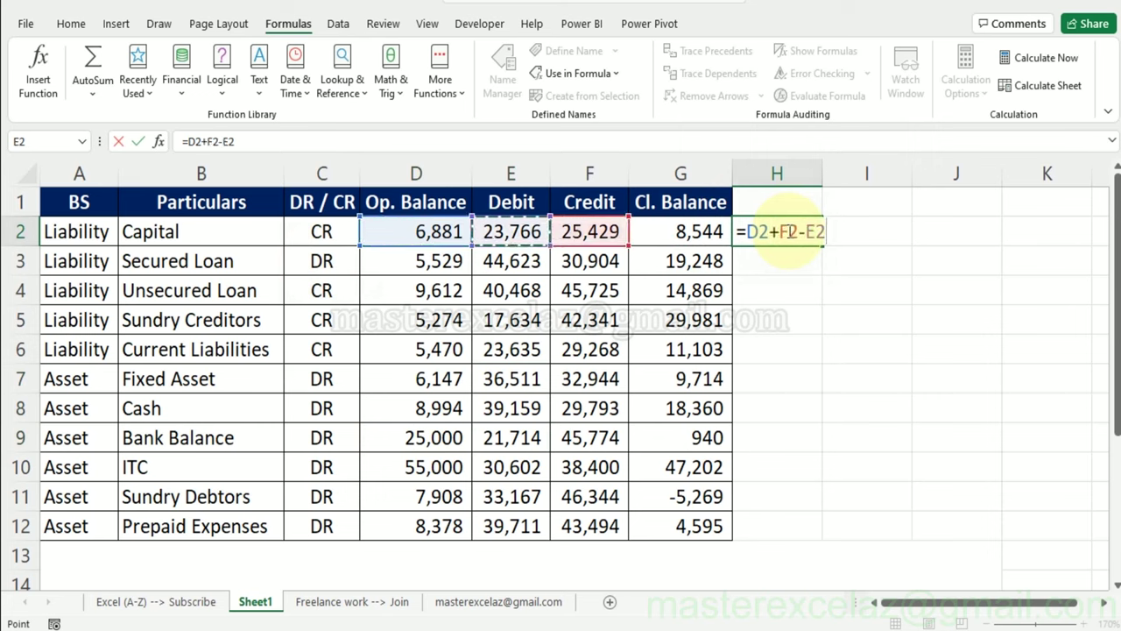
key(Return)
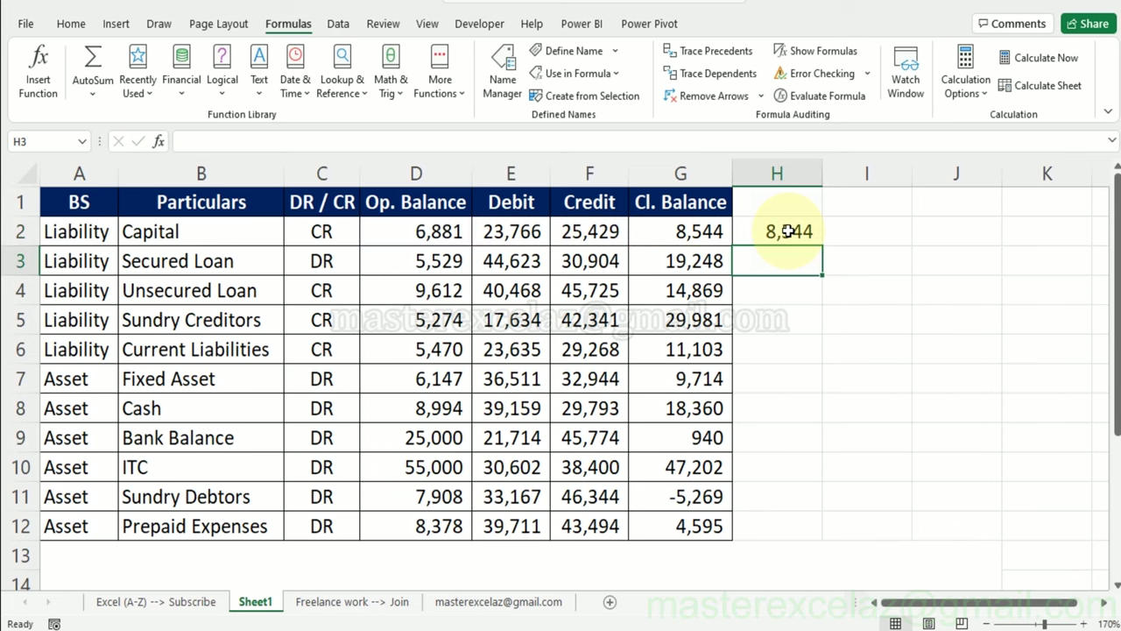
- Enter =D3+E3-F3 in H3, giving 19,248 to match Cl. Balance
text(=)
key(Left)
key(Left)
key(Left)
key(Left)
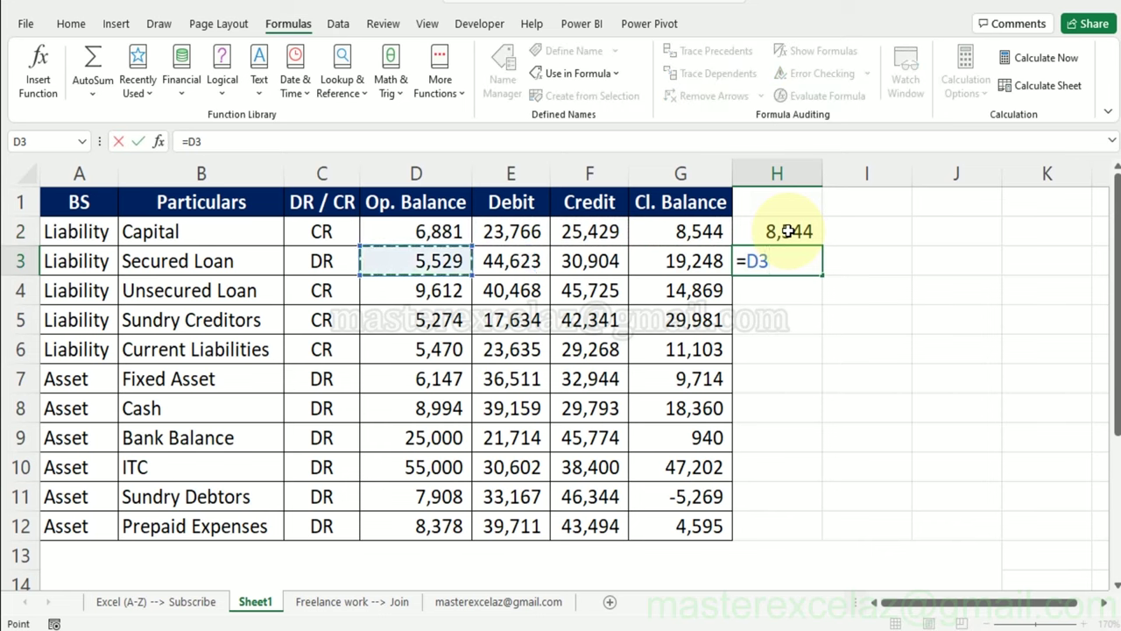
text(+)
key(Left)
key(Left)
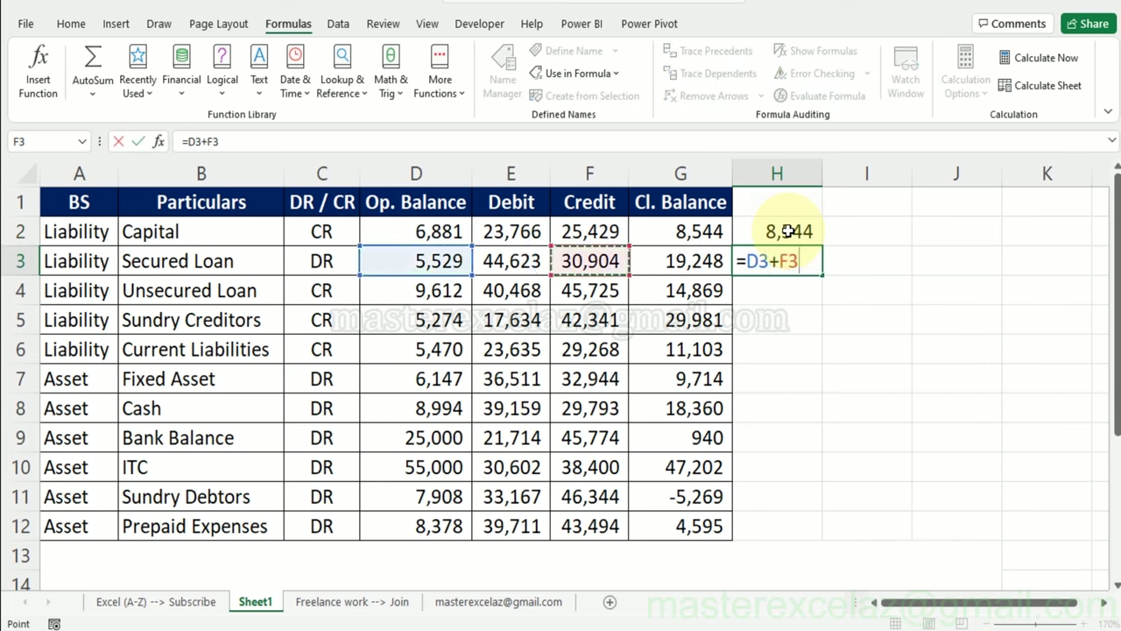
key(Left)
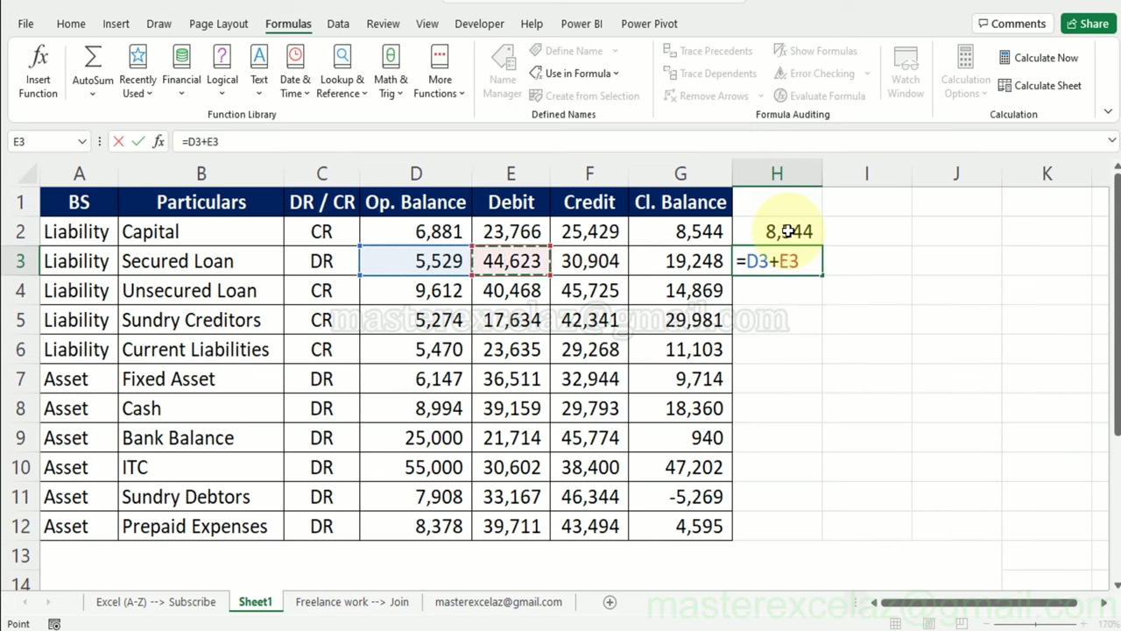
text(-)
key(Left)
key(Left)
key(Left)
key(Right)
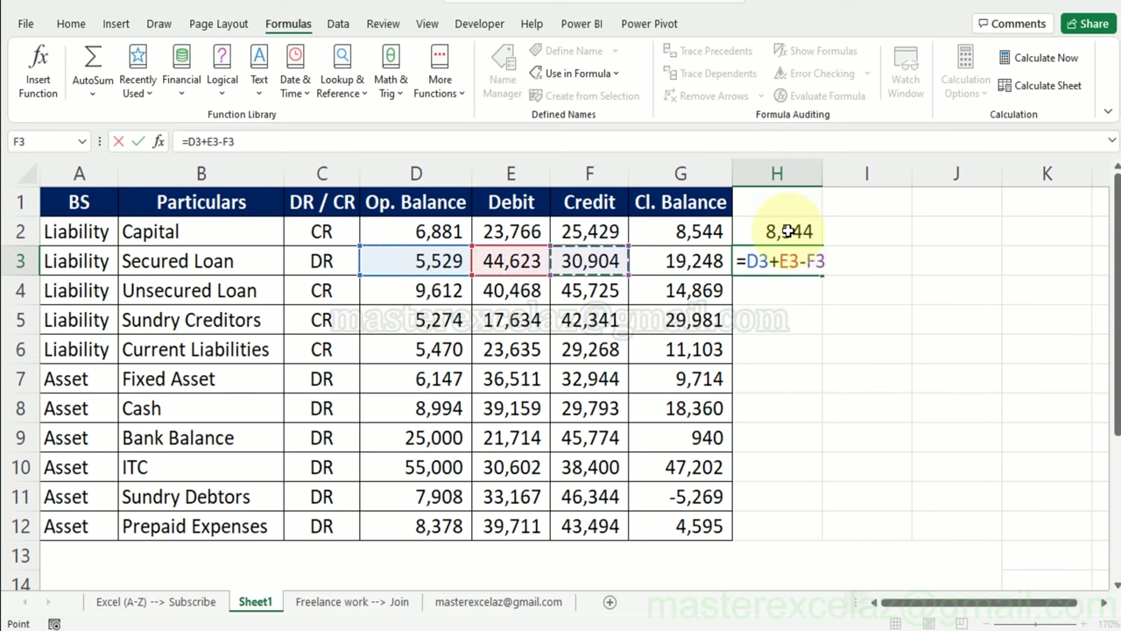
key(Return)
click(791, 254)
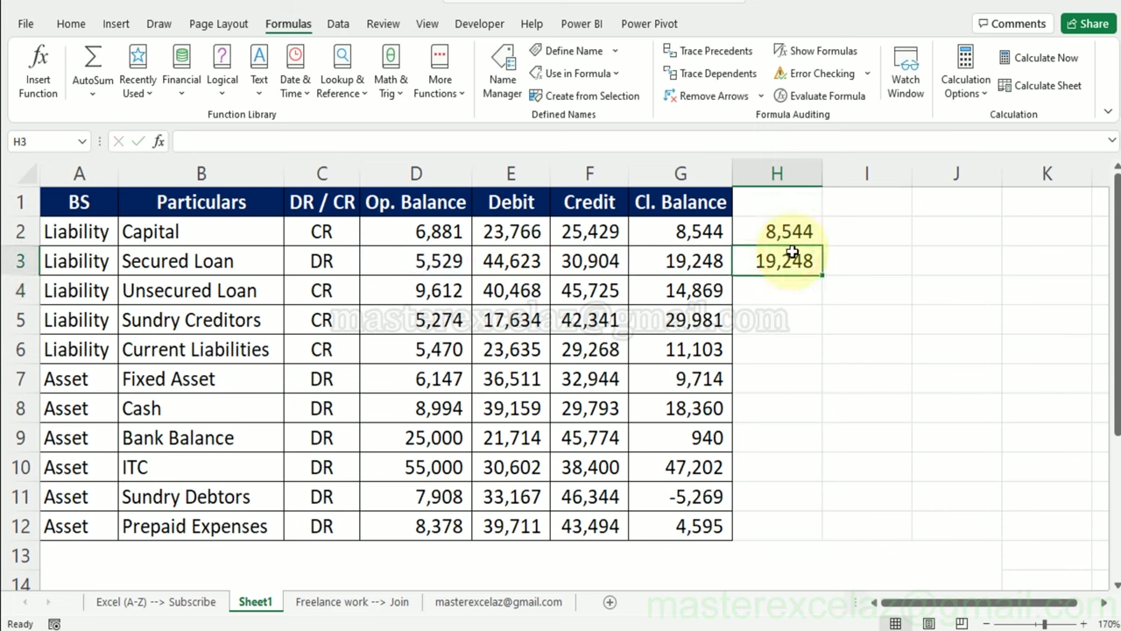
click(782, 399)
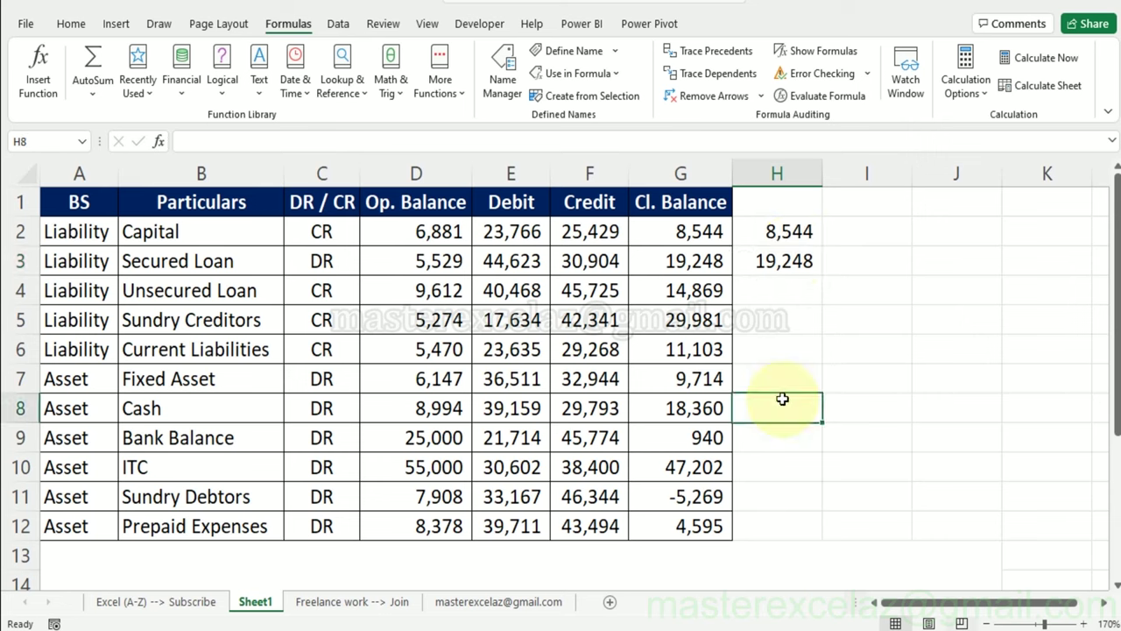
- Change ITC's DR/CR entry in C10 to CR
click(334, 437)
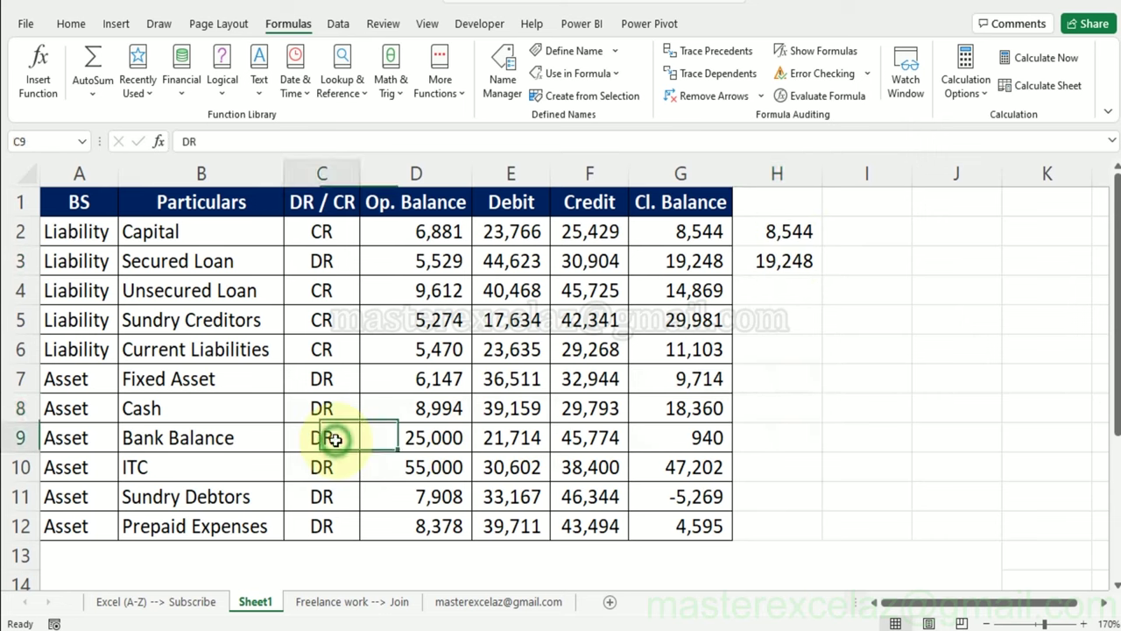
key(Down)
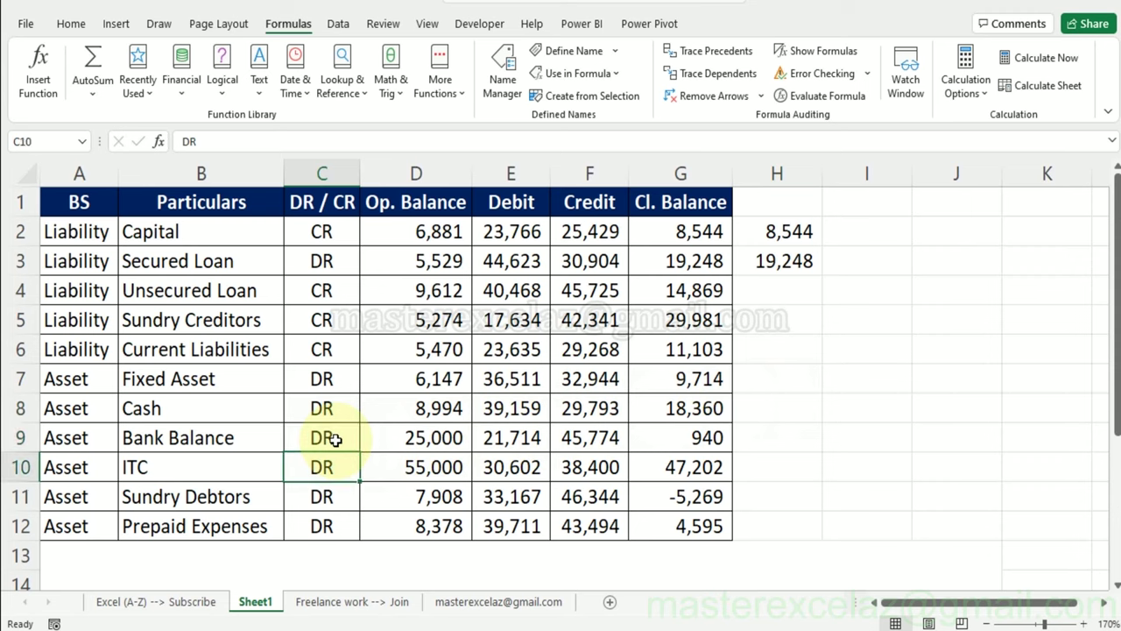
text(CR)
key(Tab)
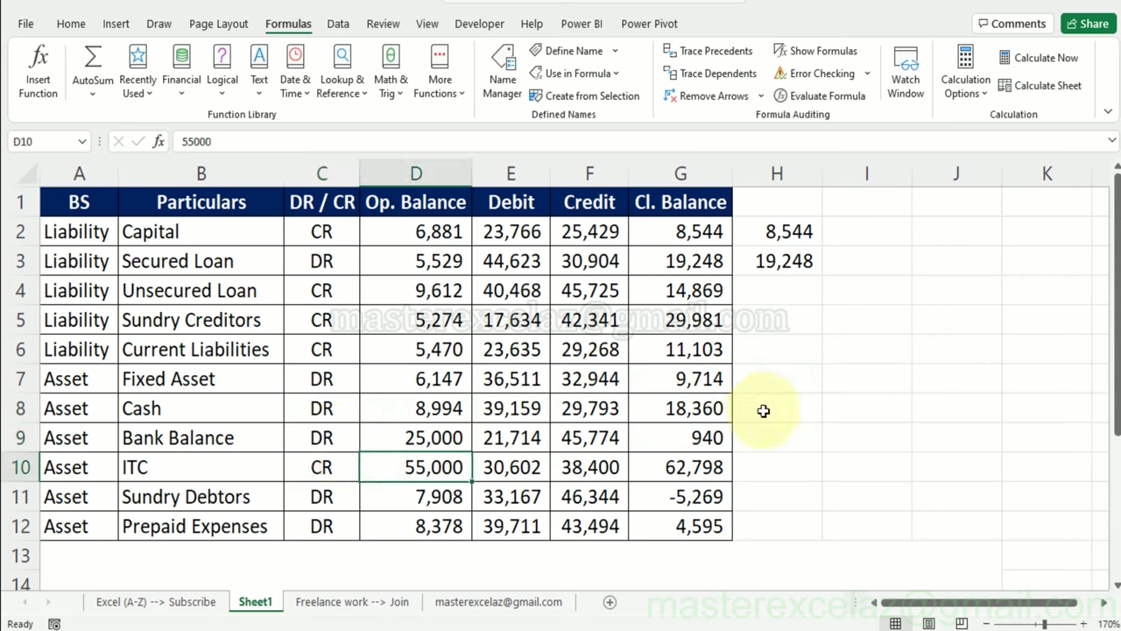
- Add a manual check =D10+F10-E10 in H10, giving 62,798 for ITC
click(782, 477)
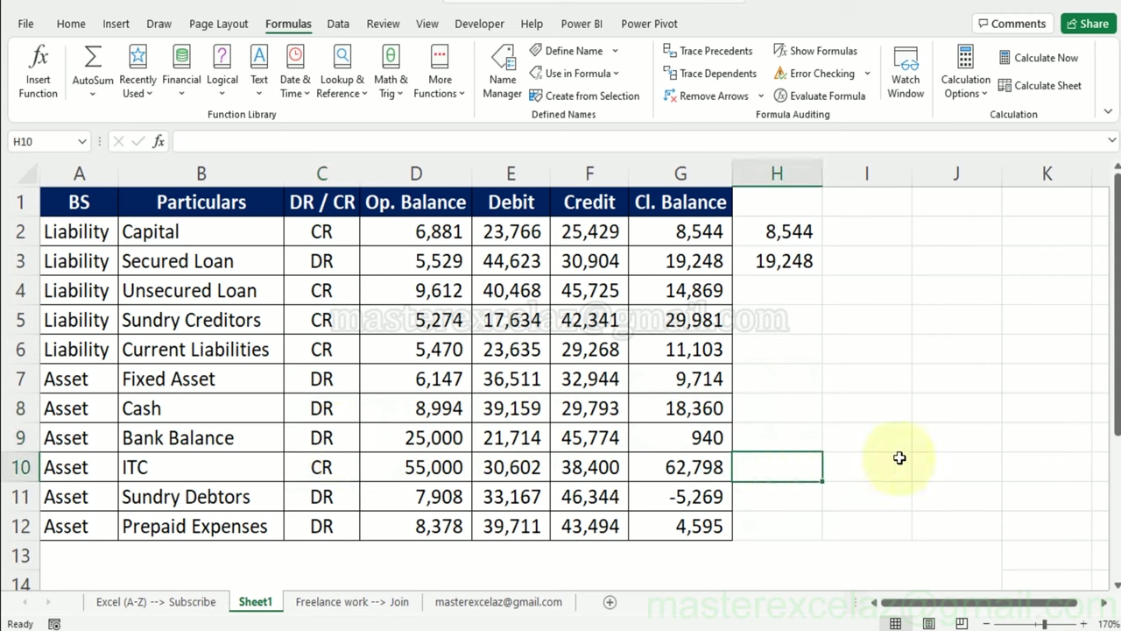
text(=)
key(Left)
key(Left)
key(Left)
key(Left)
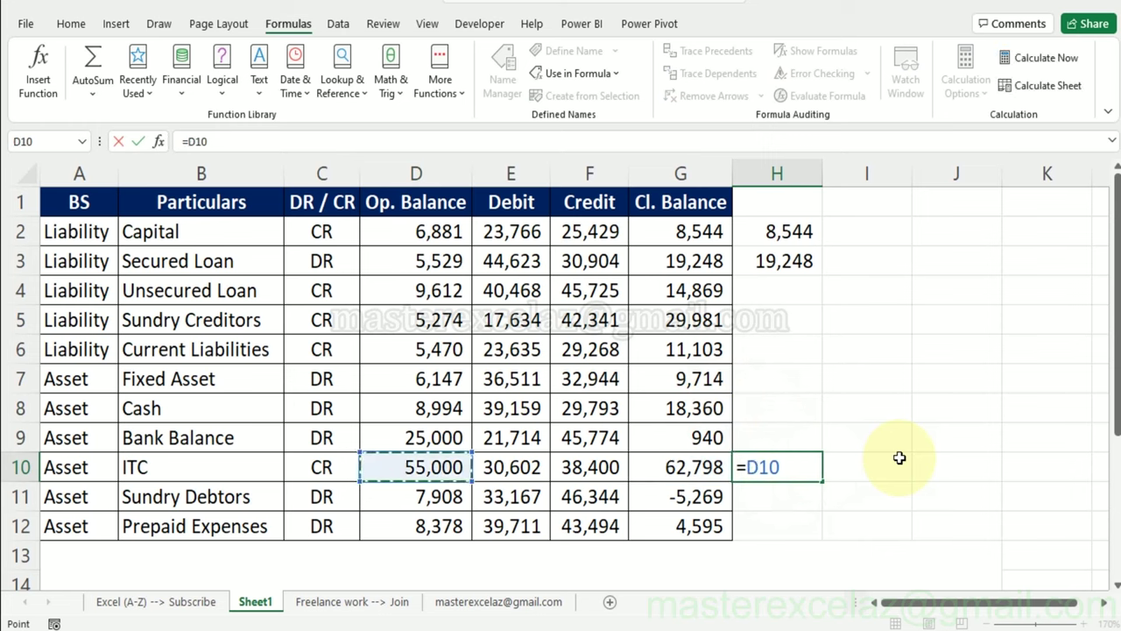
text(+)
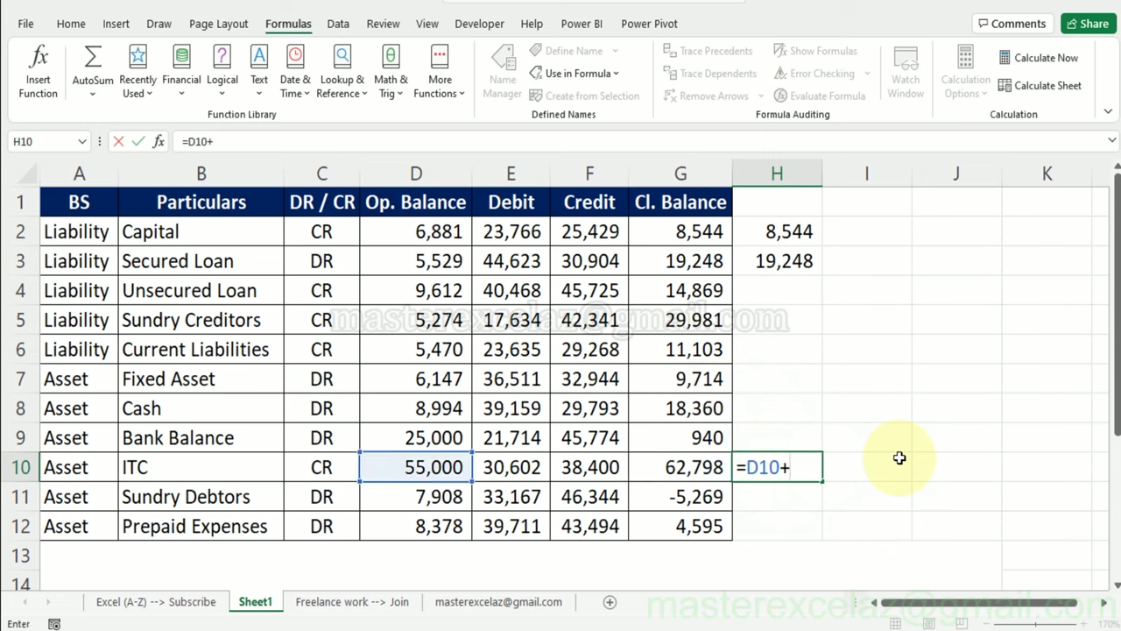
click(626, 467)
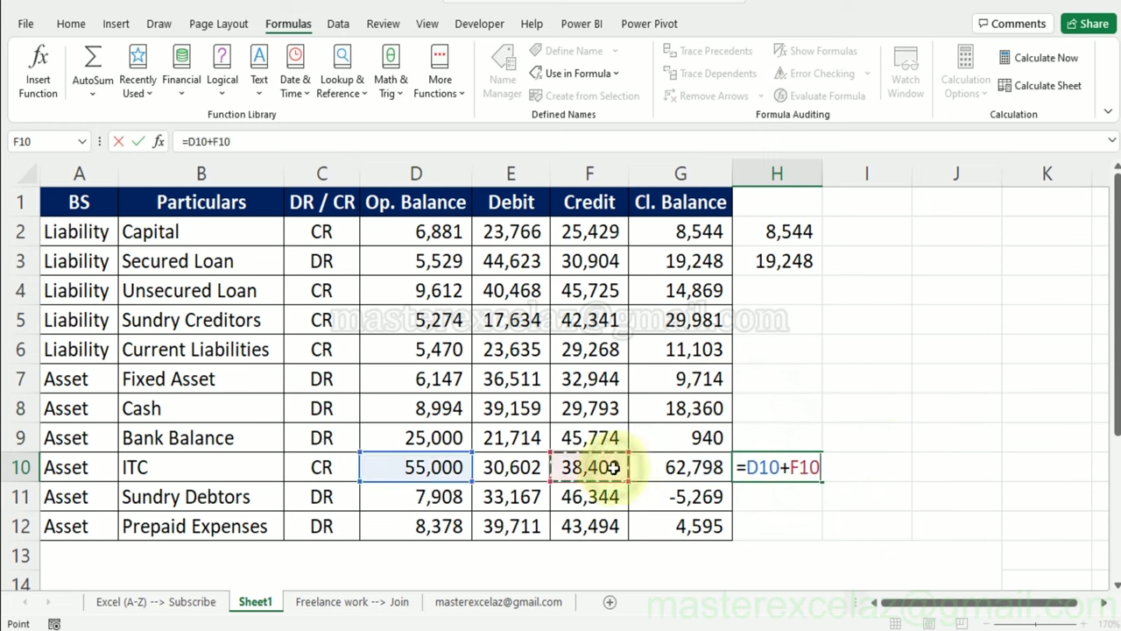
text(-)
click(517, 469)
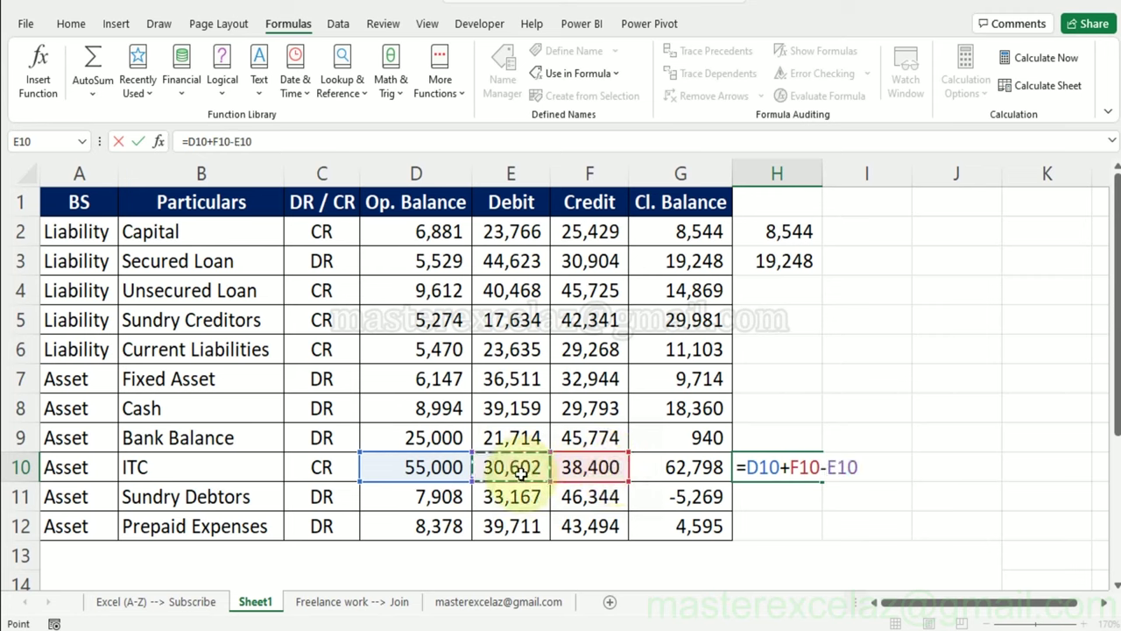
key(Return)
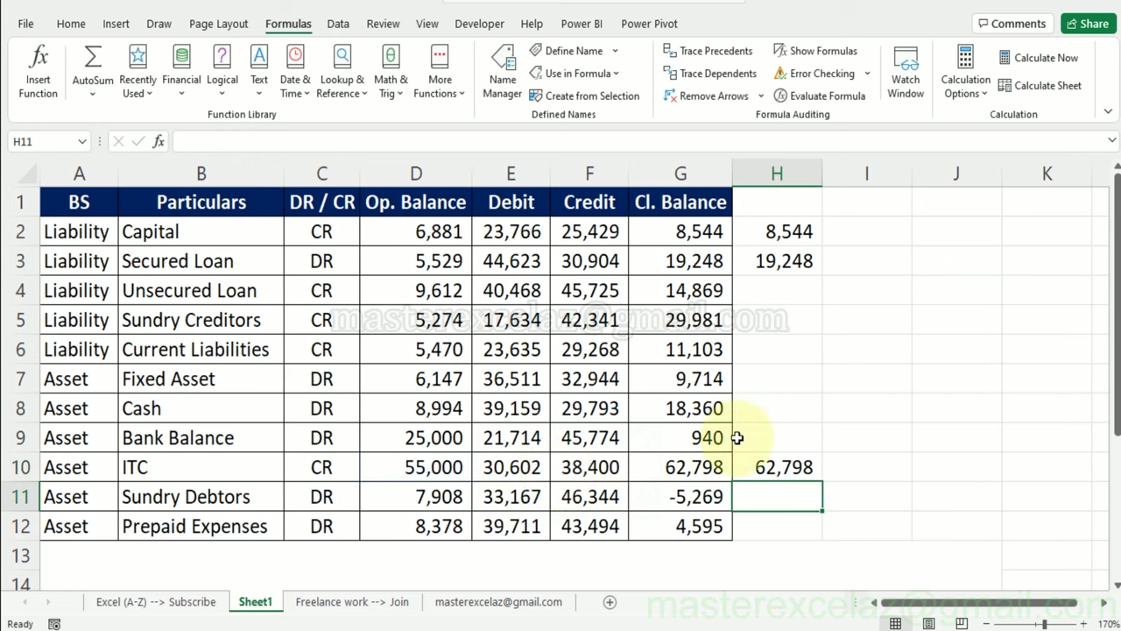
- Add a manual Bank Balance check =D9+E9-F9 in H9, matching G9's 940
click(759, 439)
text(=)
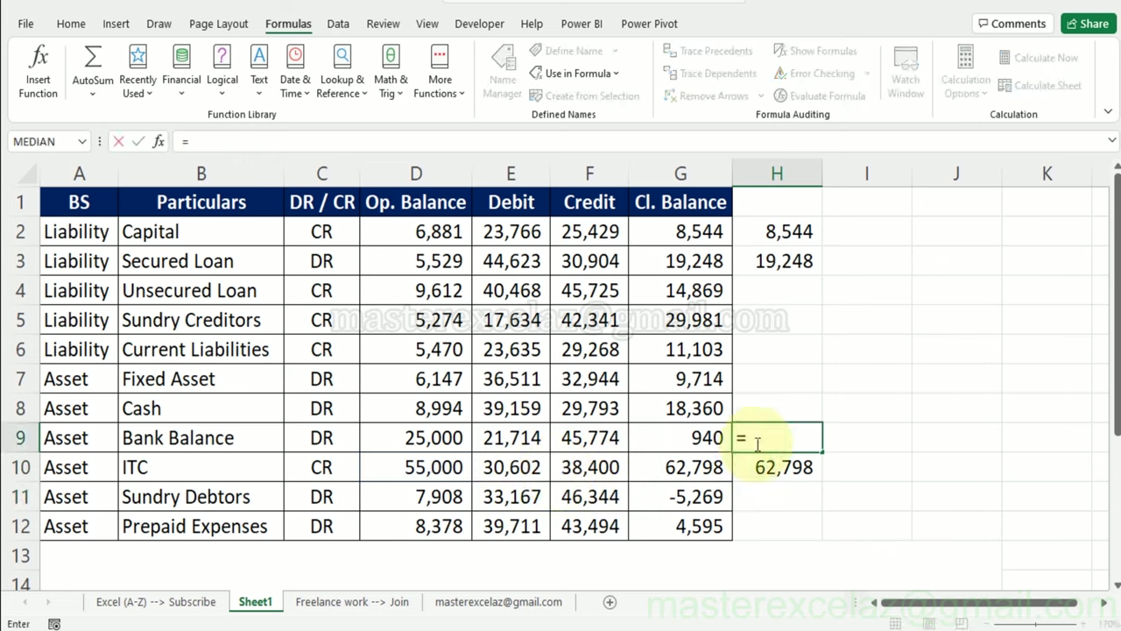
key(Left)
key(Left)
key(Left)
key(Left)
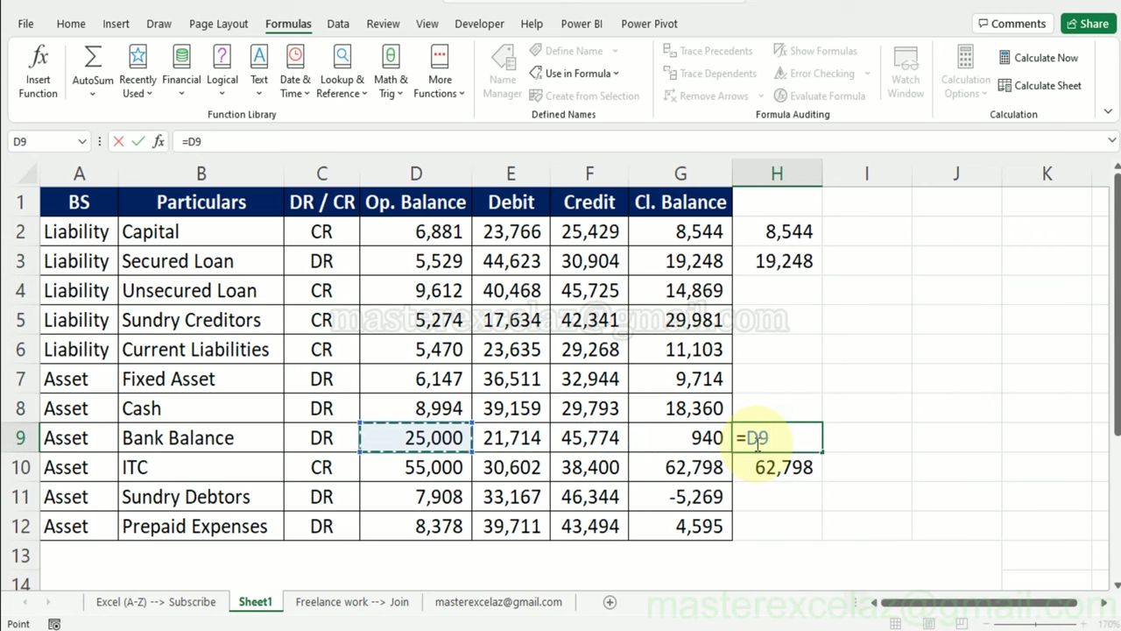
text(+)
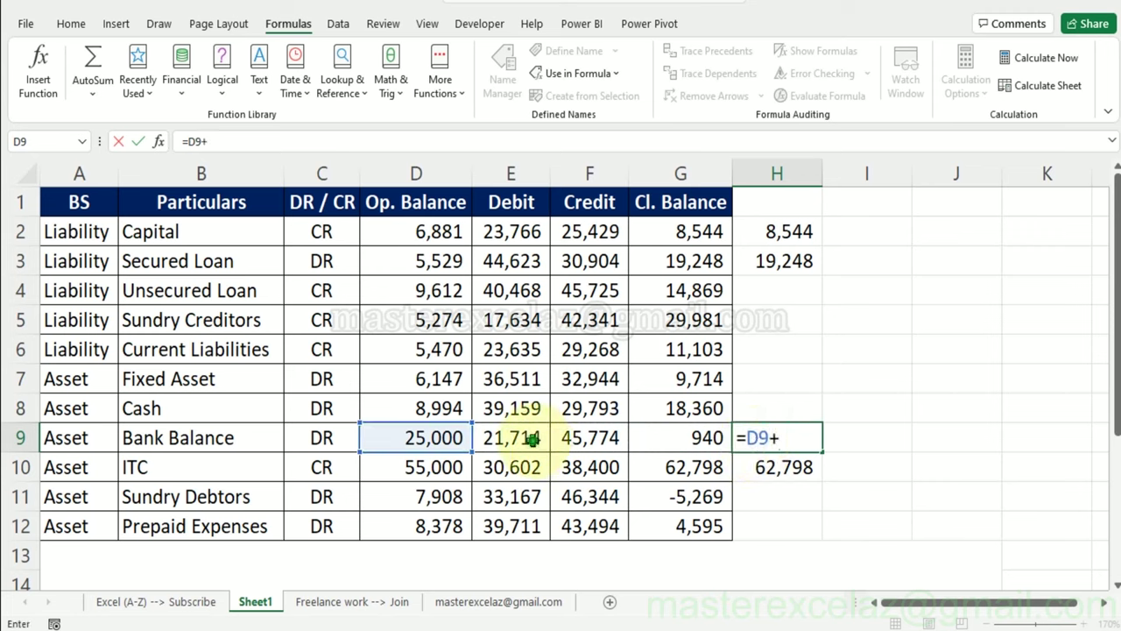
click(532, 439)
text(-)
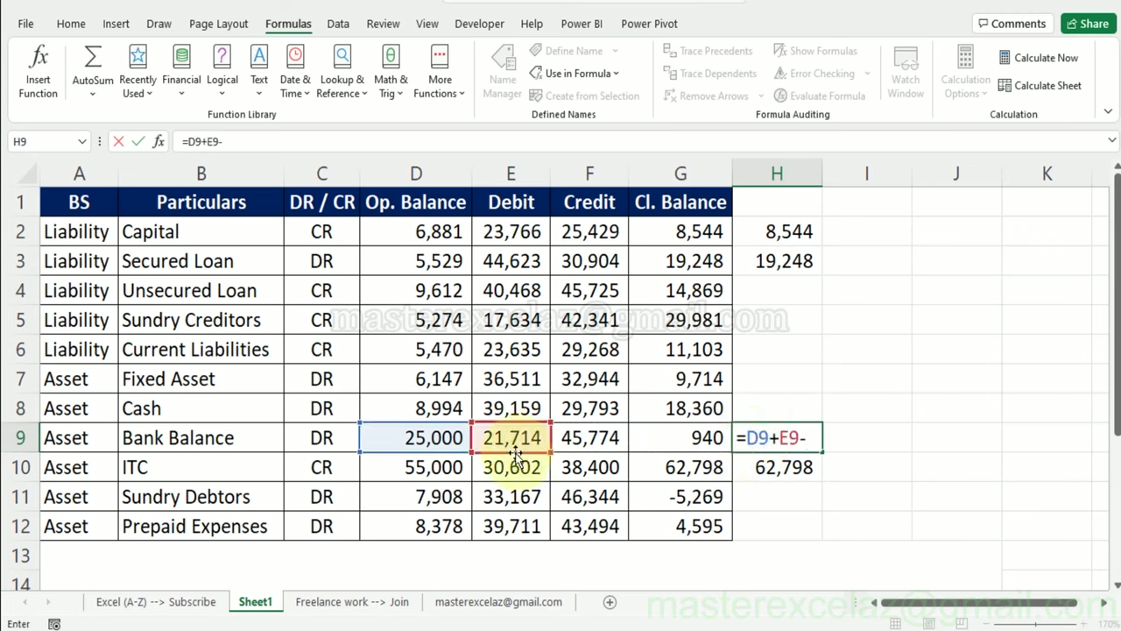
click(569, 438)
key(Return)
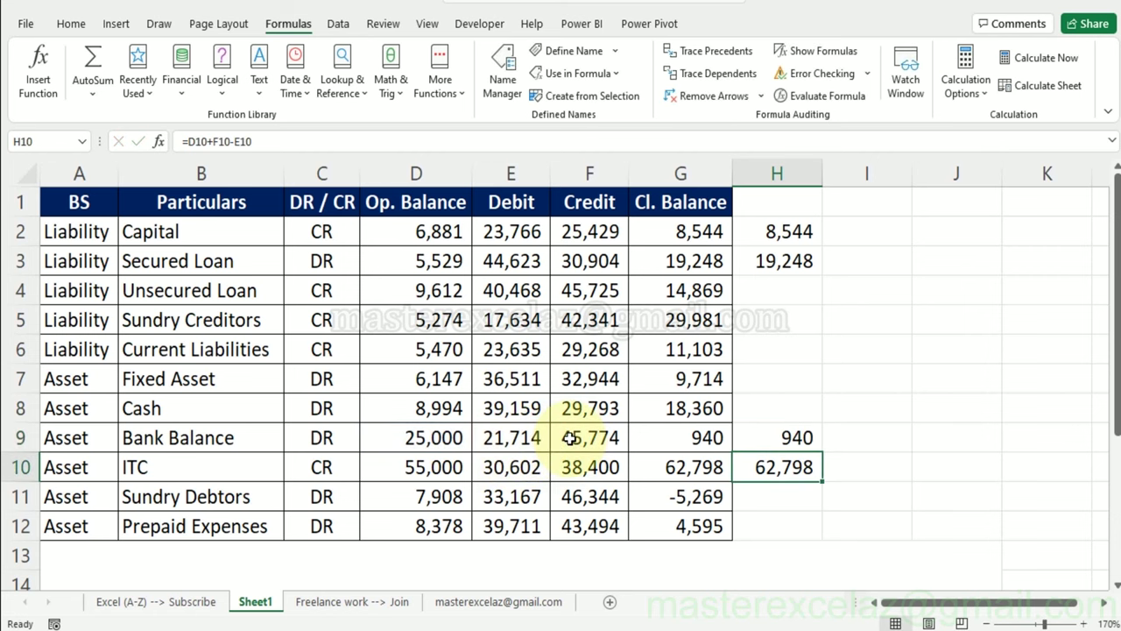
click(712, 435)
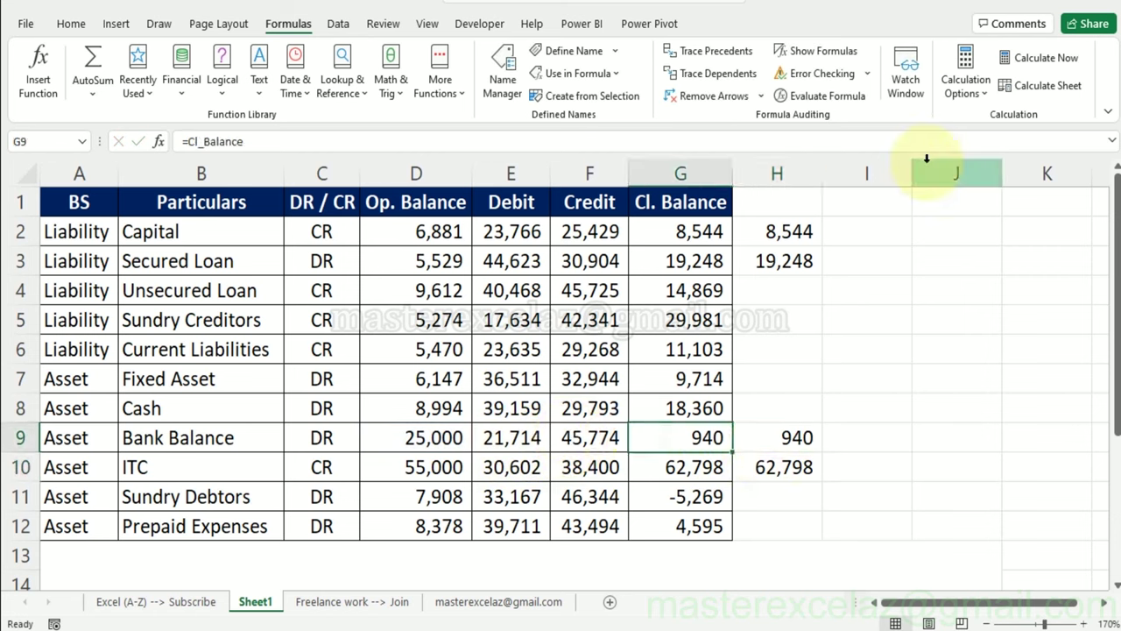
key(ctrl+alt+g)
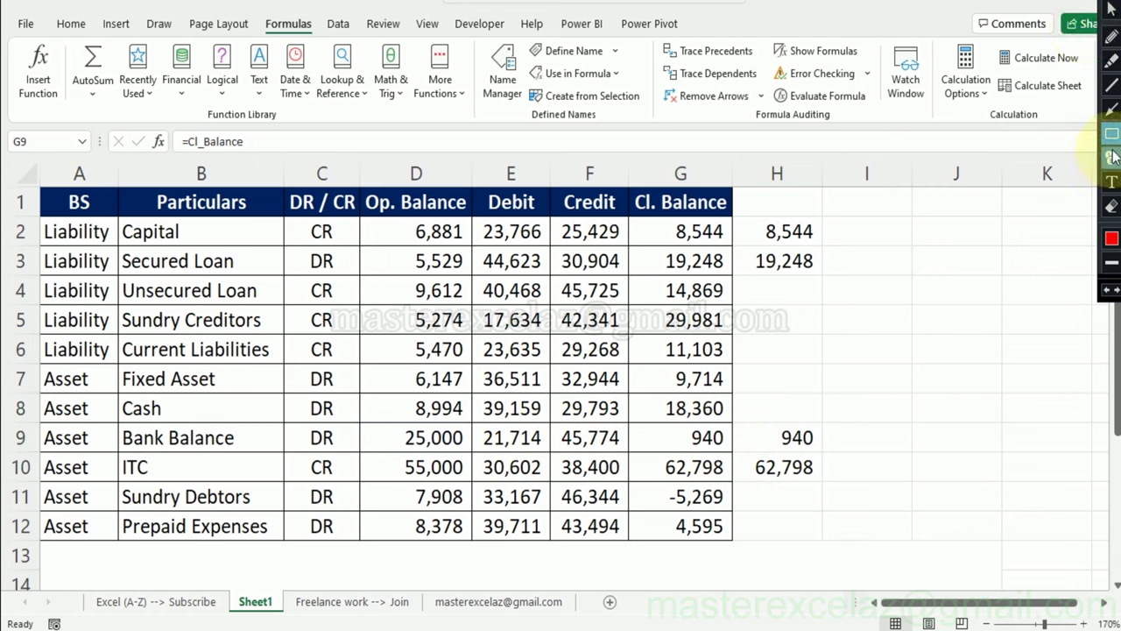
click(1111, 59)
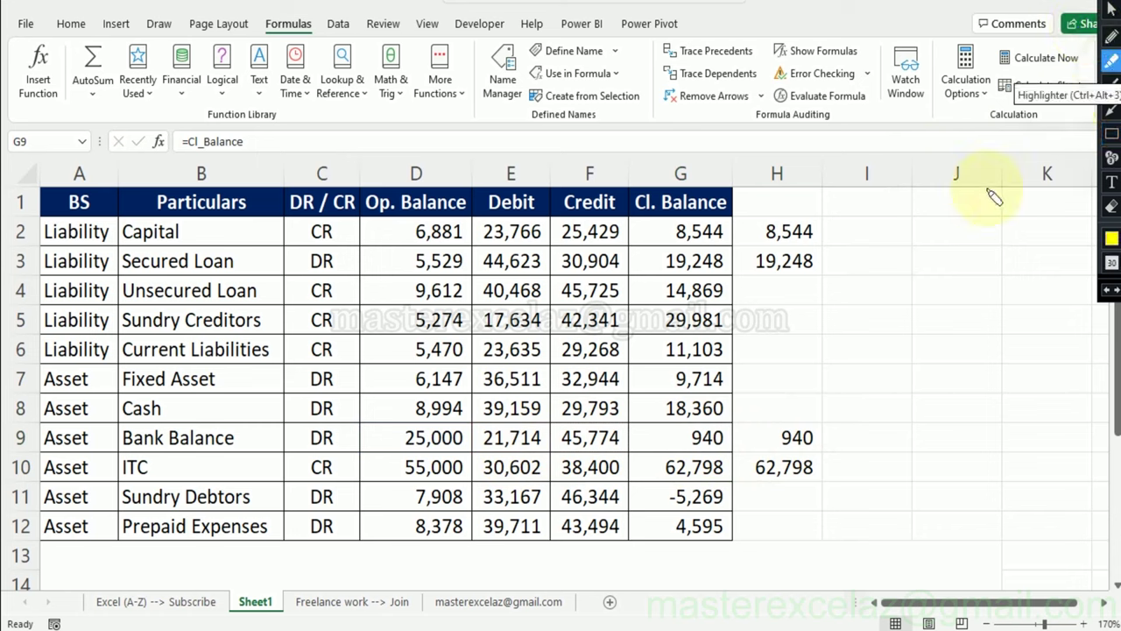
drag(687, 438, 727, 438)
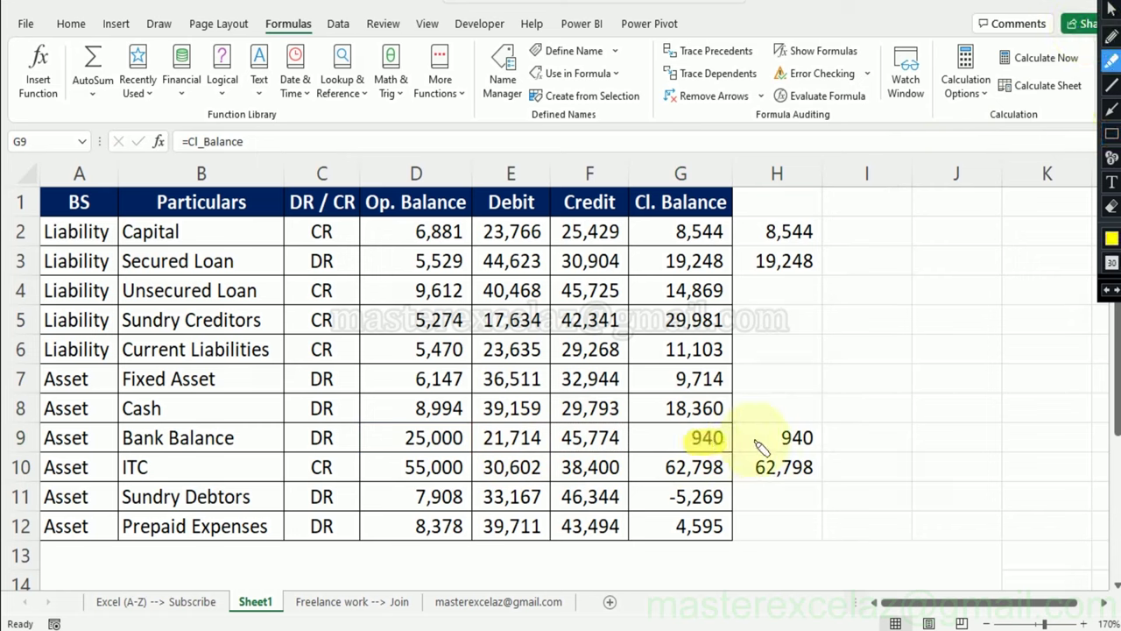
drag(806, 445, 815, 440)
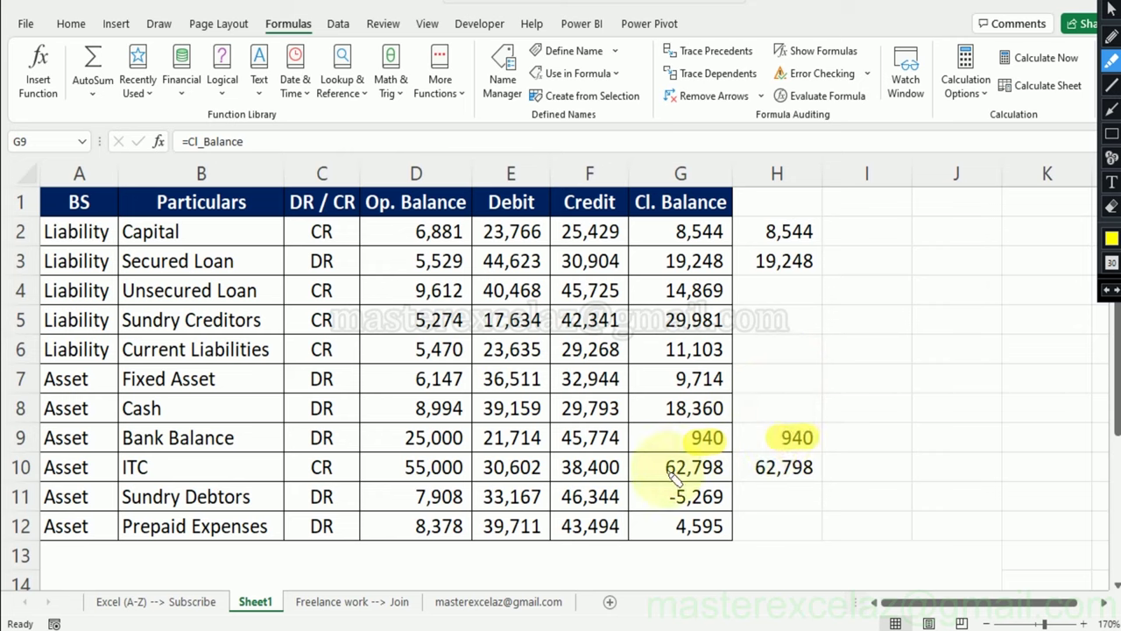
drag(657, 468, 819, 467)
drag(657, 261, 723, 263)
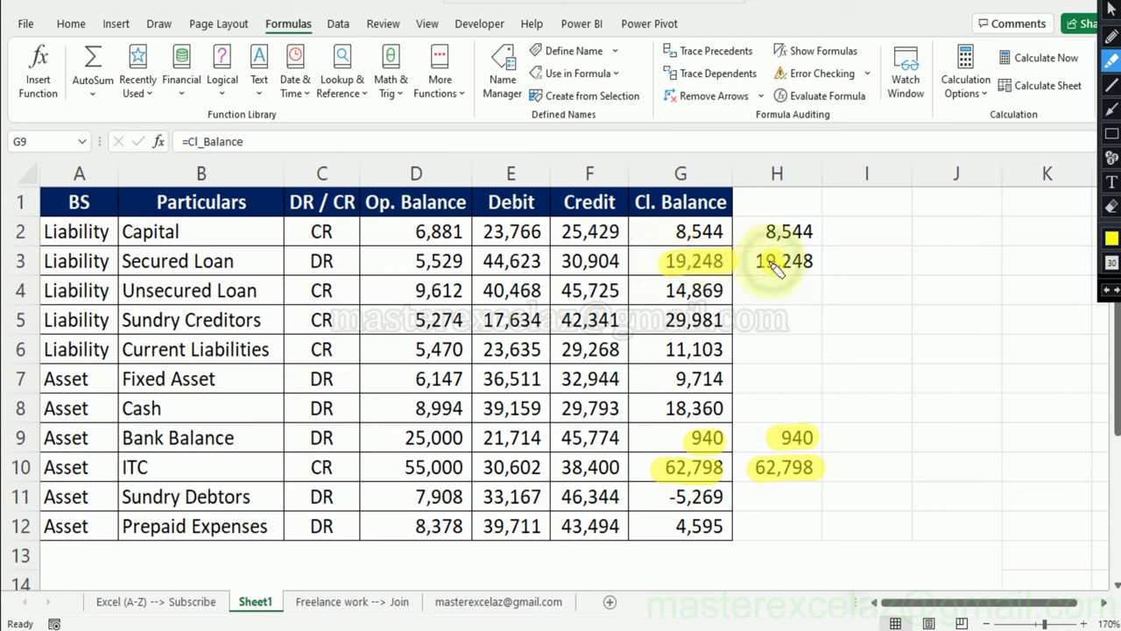
drag(751, 261, 804, 263)
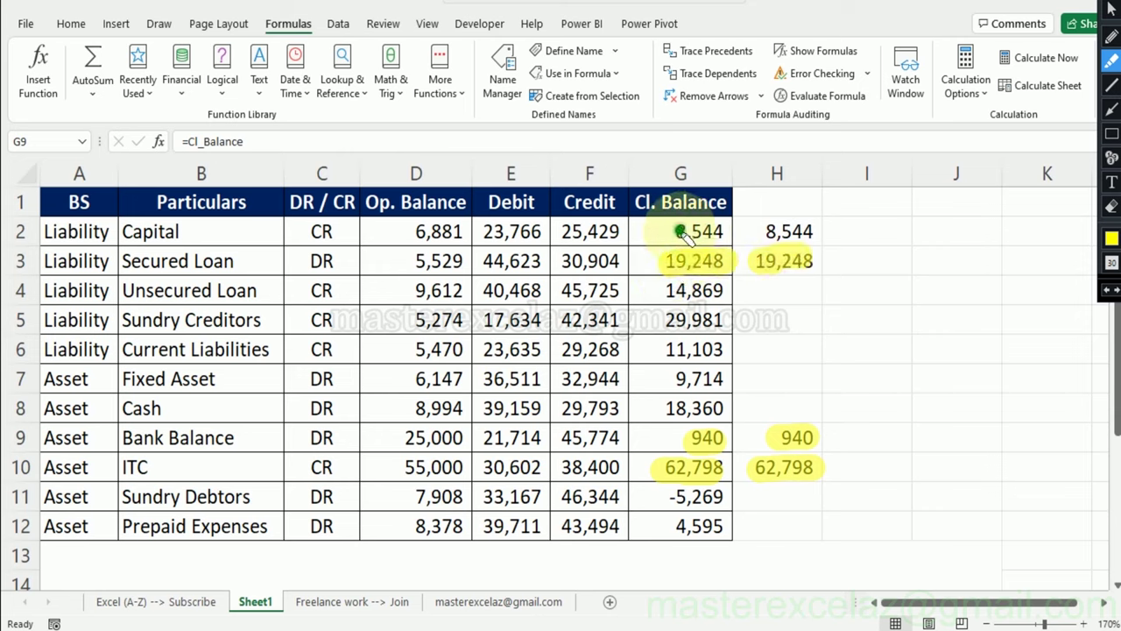
drag(671, 232, 813, 232)
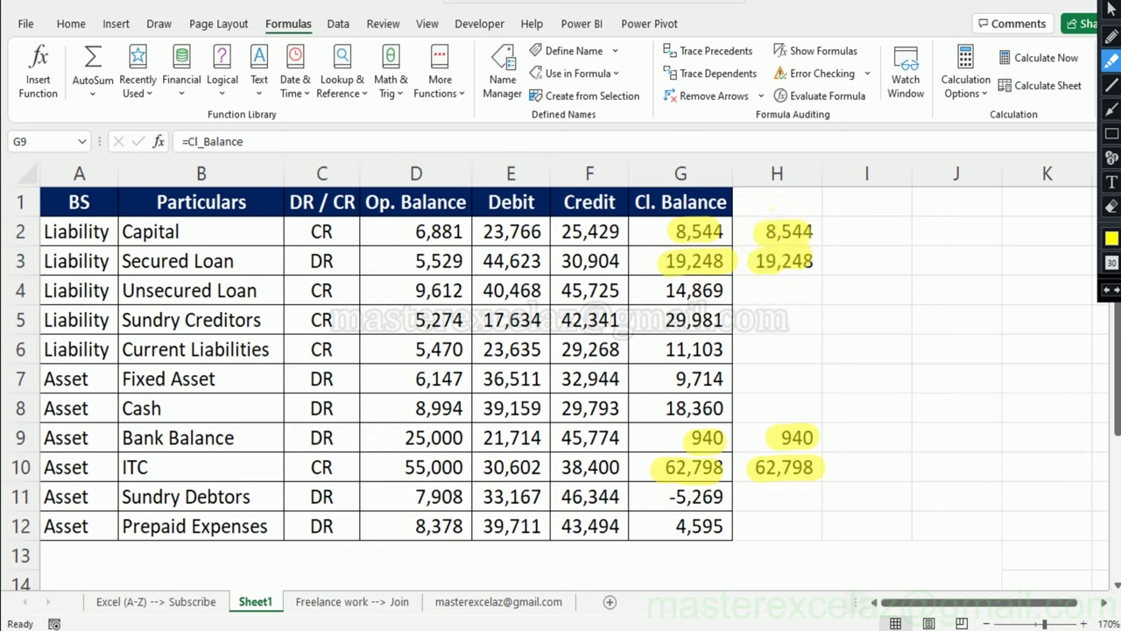
key(Escape)
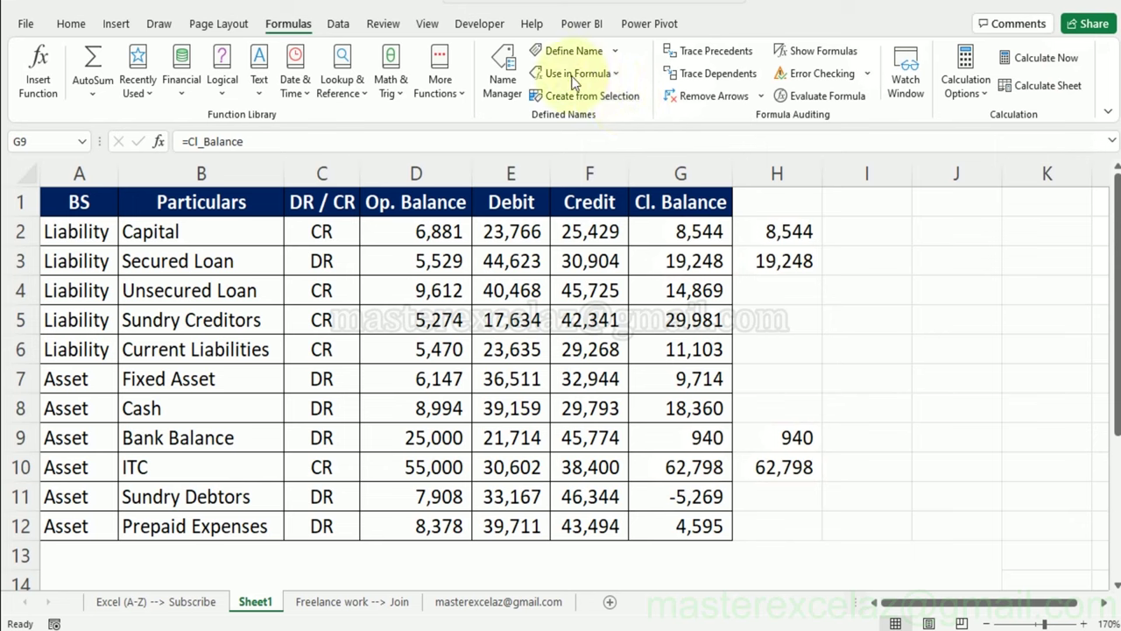
click(506, 85)
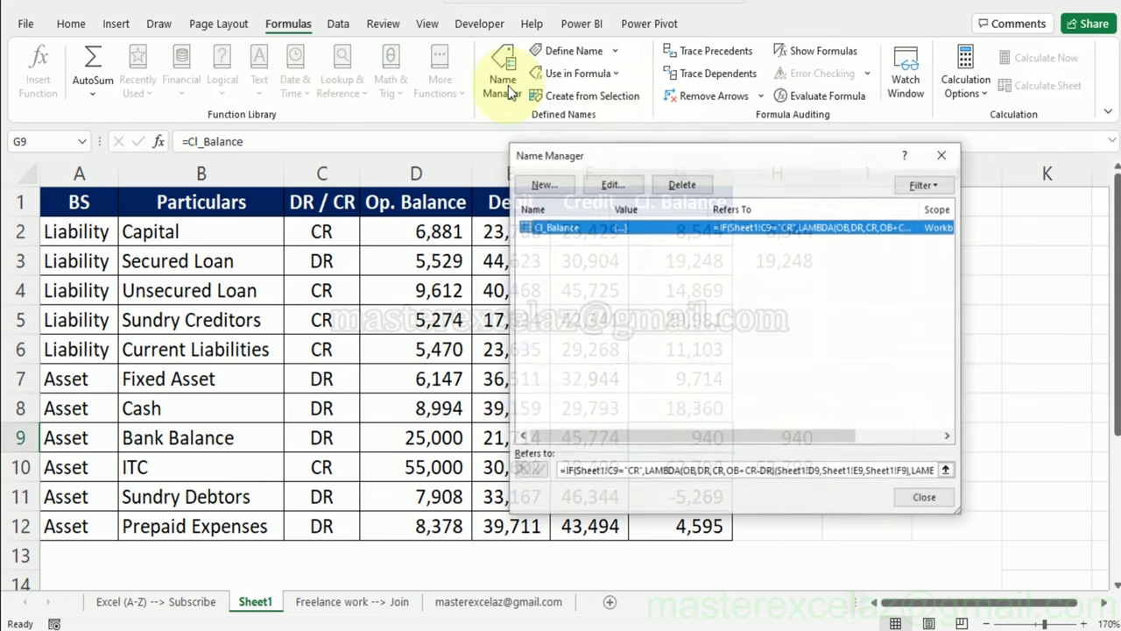
click(572, 473)
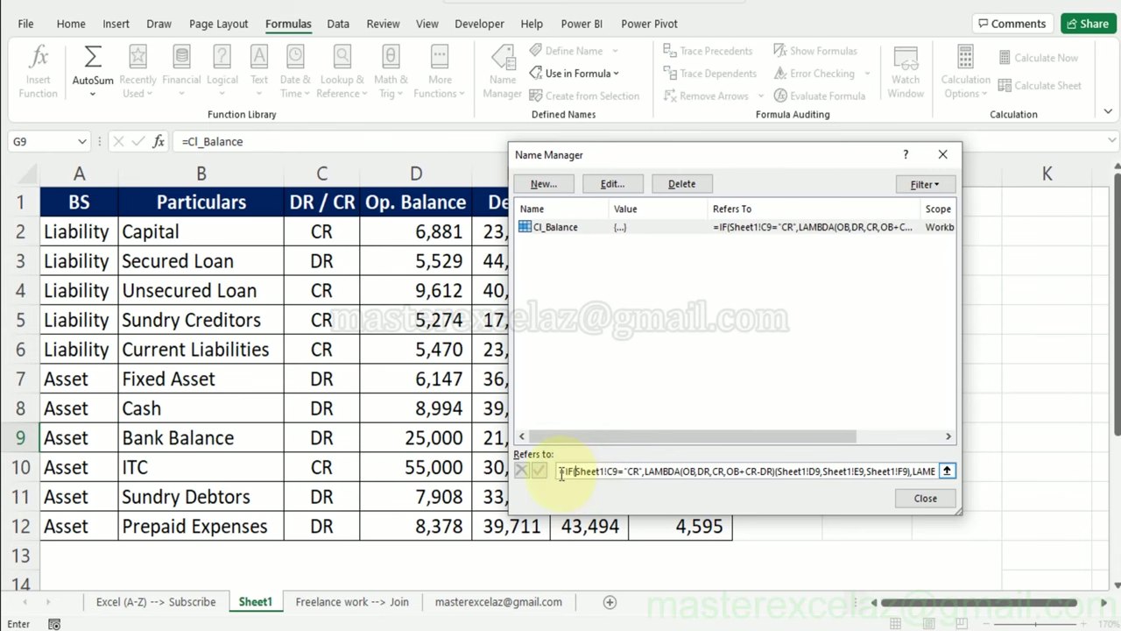
key(End)
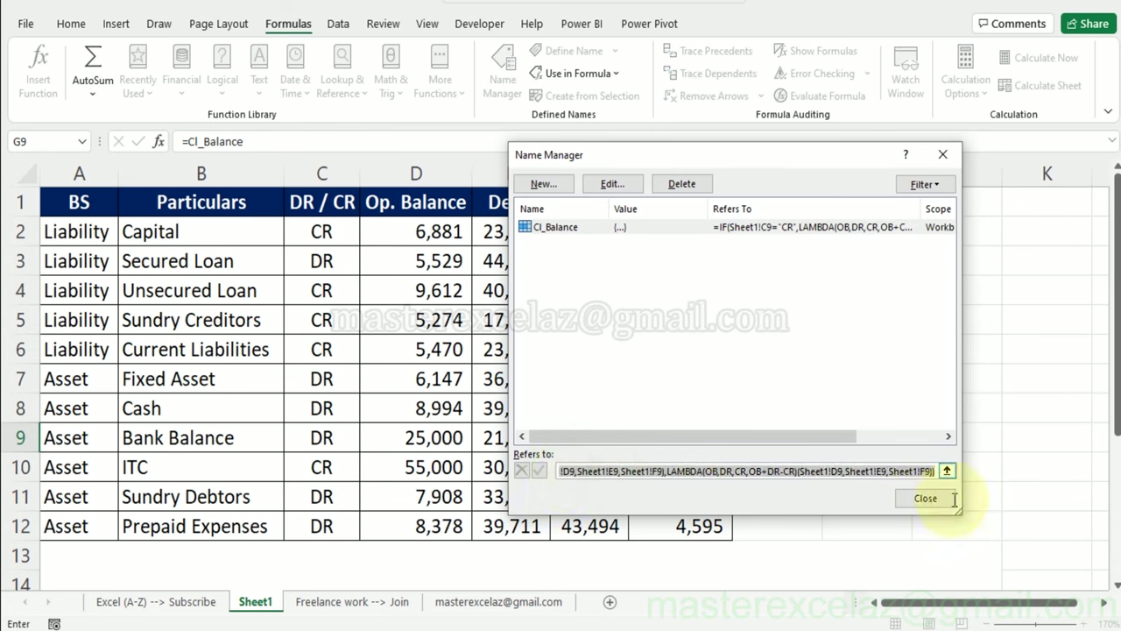
right_click(916, 470)
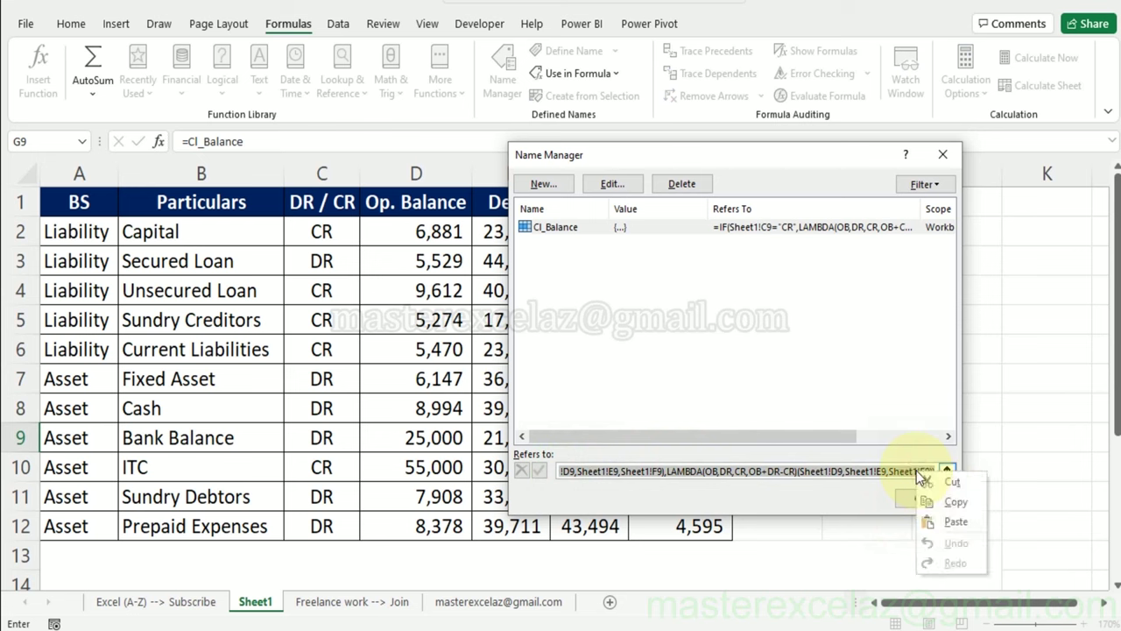
click(940, 499)
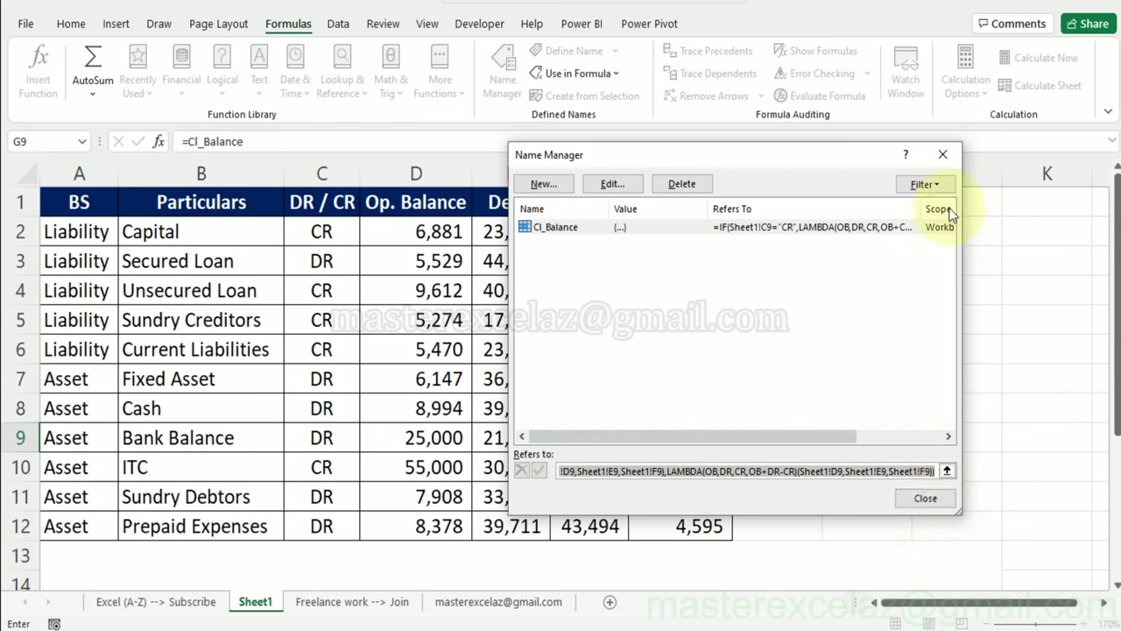
click(943, 155)
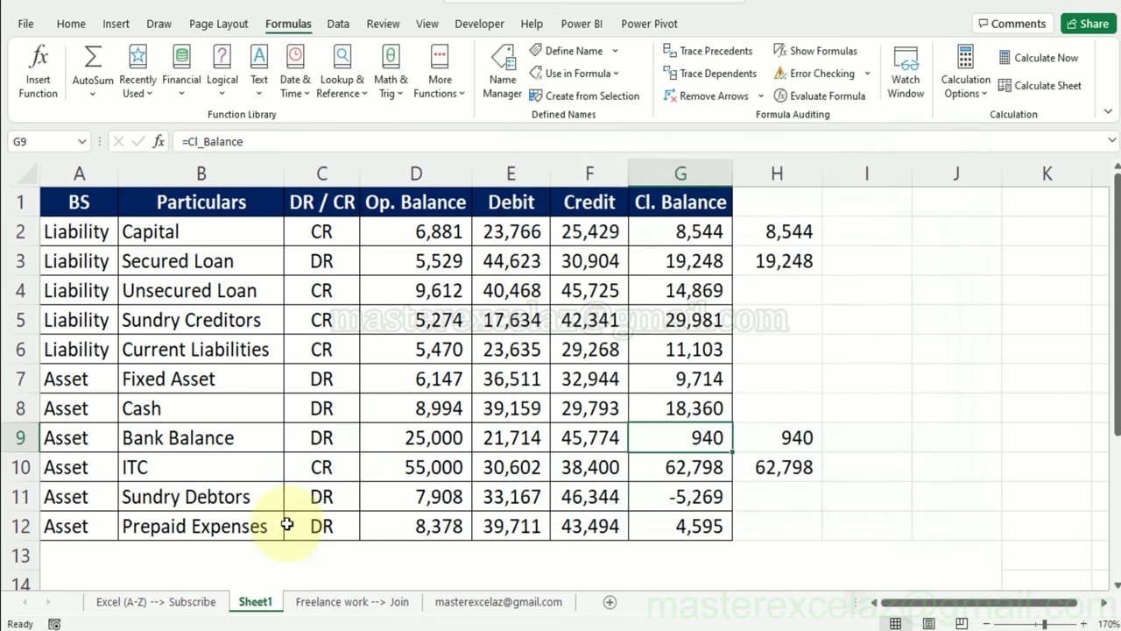
- Paste the copied Cl_Balance definition into merged cell A13
double_click(272, 566)
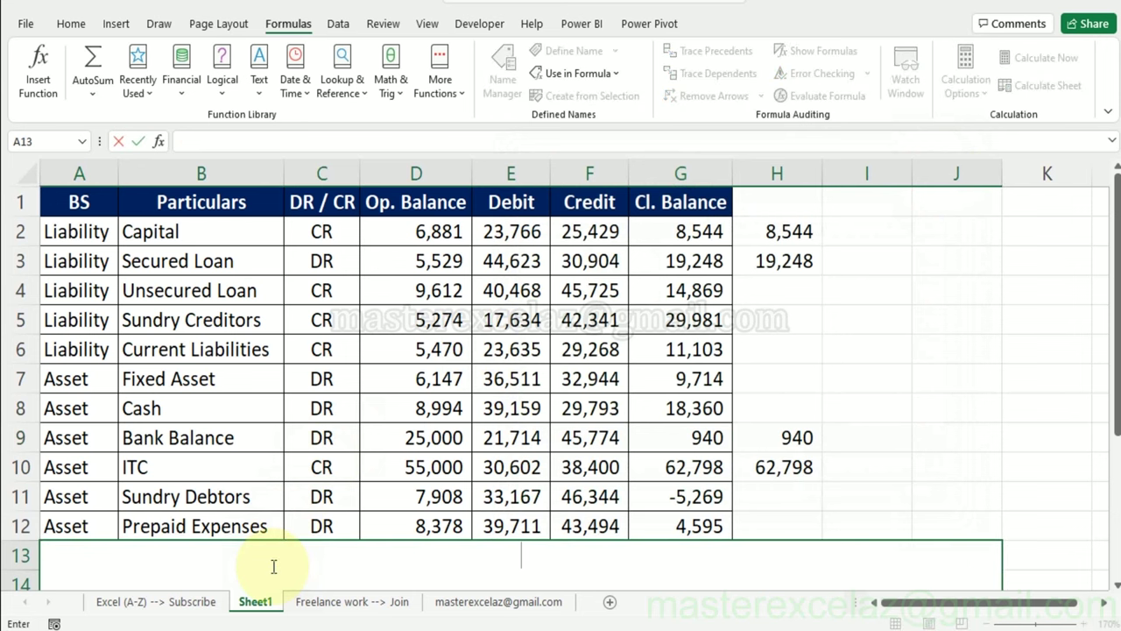
text(=IF(Sheet1!C9="CR",LAMBDA(OB,DR,CR,OB+CR-DR)(Sheet1!D9,Sheet1!E9,Sheet1!F9),LAMBDA(OB,DR,CR,OB+DR-CR)(Sheet1!D9,Sheet1!E9,Sheet1!F9)))
key(Return)
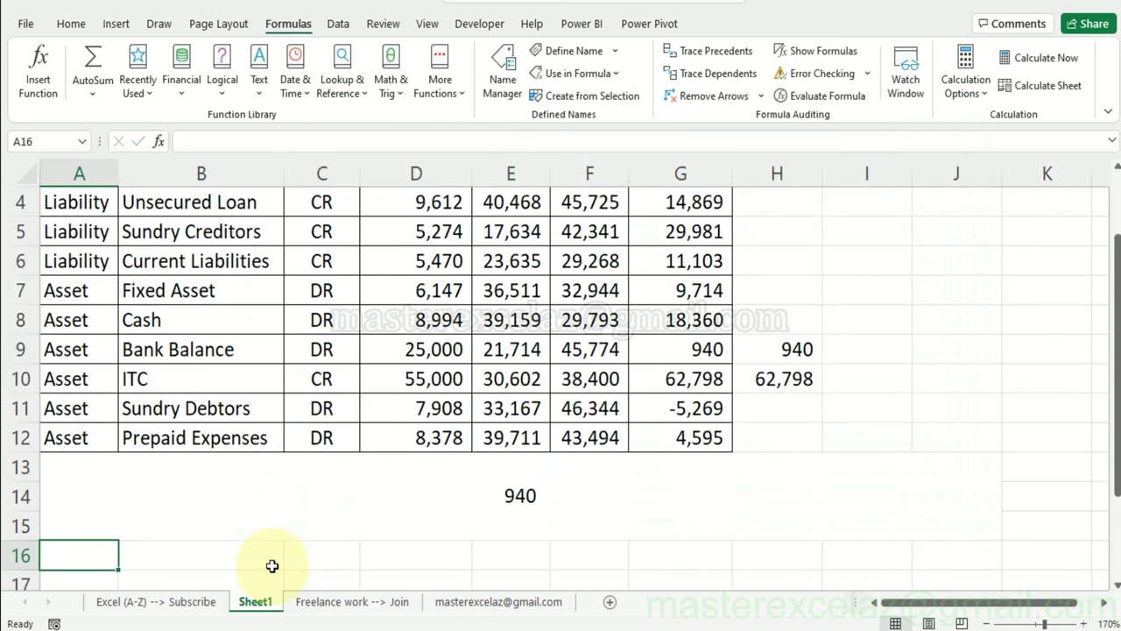
- Remove the leading '=' in A13 so the IF/LAMBDA definition displays as text
double_click(518, 495)
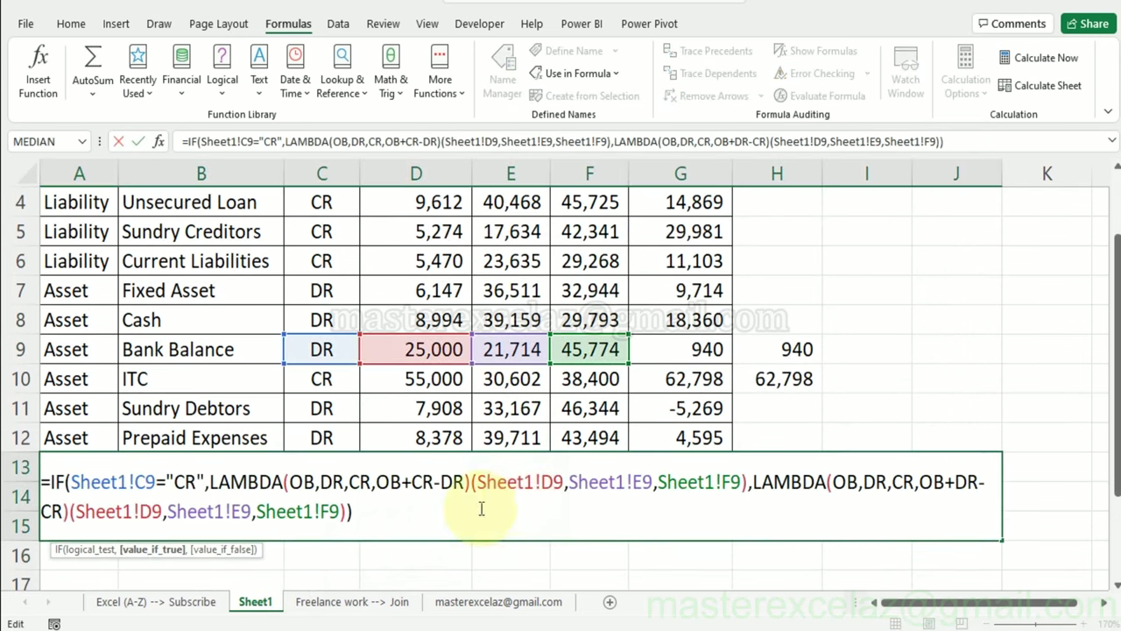
click(48, 482)
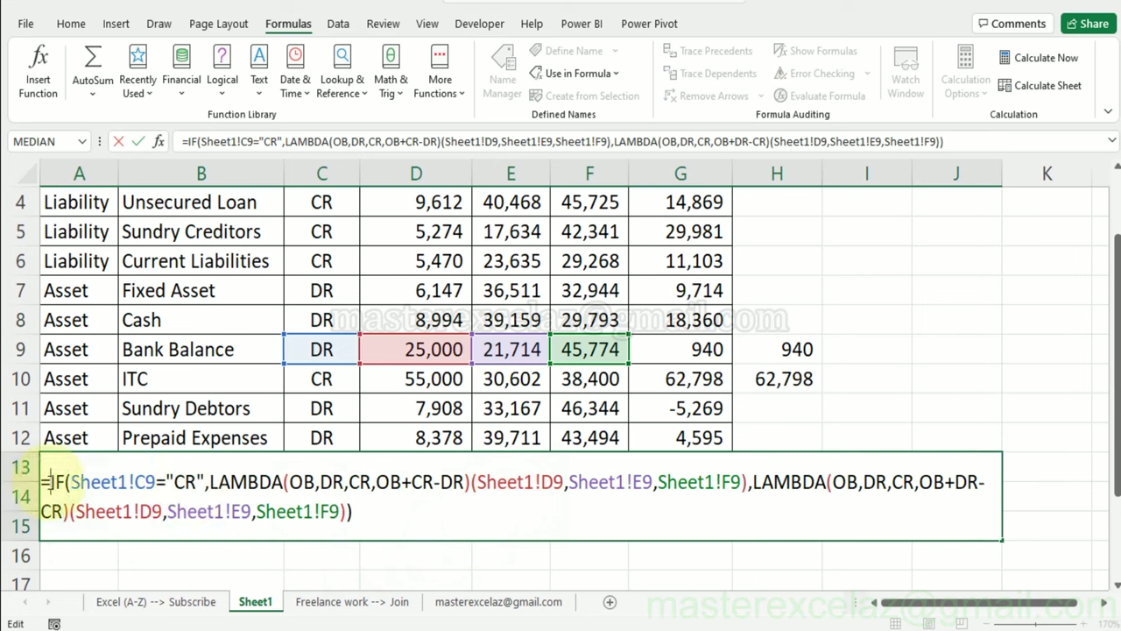
key(BackSpace)
key(ctrl+Return)
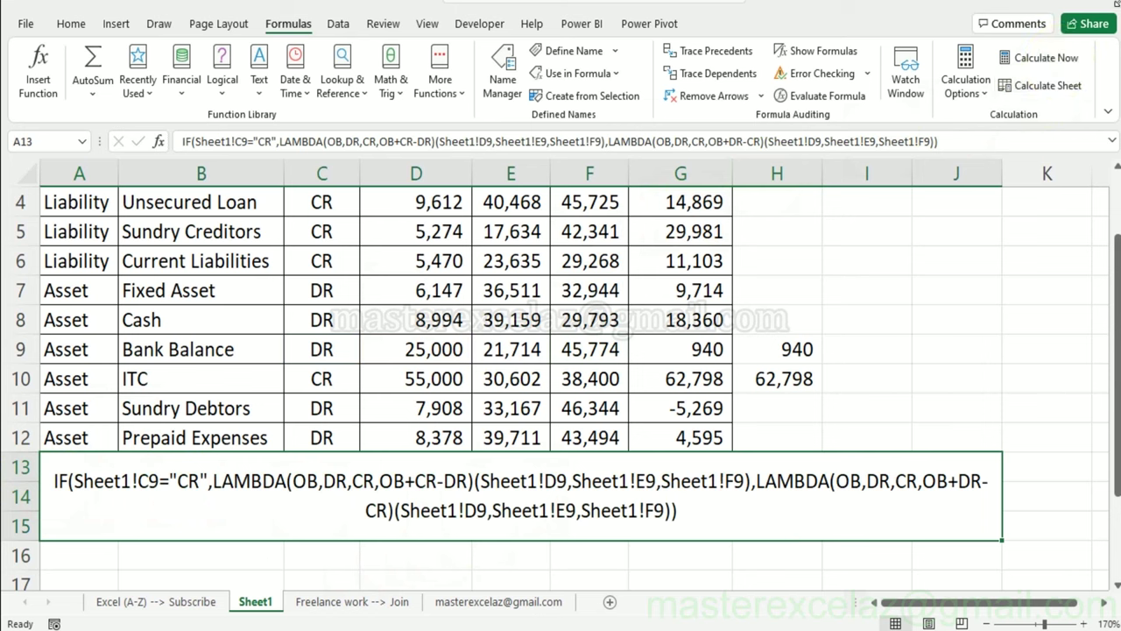
key(ctrl+shift+1)
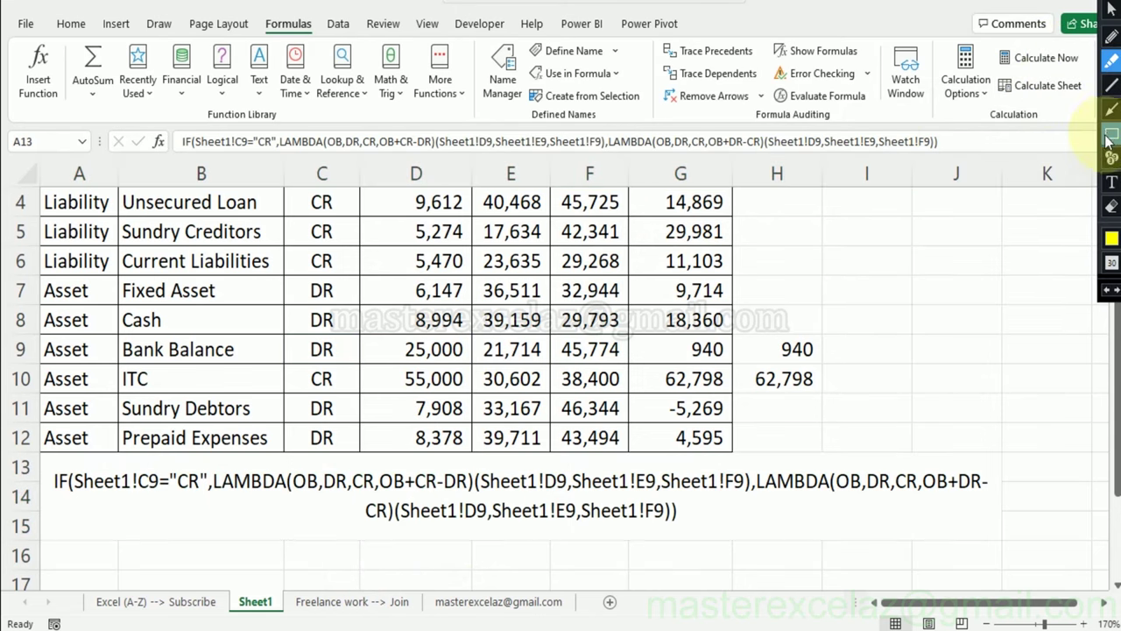
click(1111, 134)
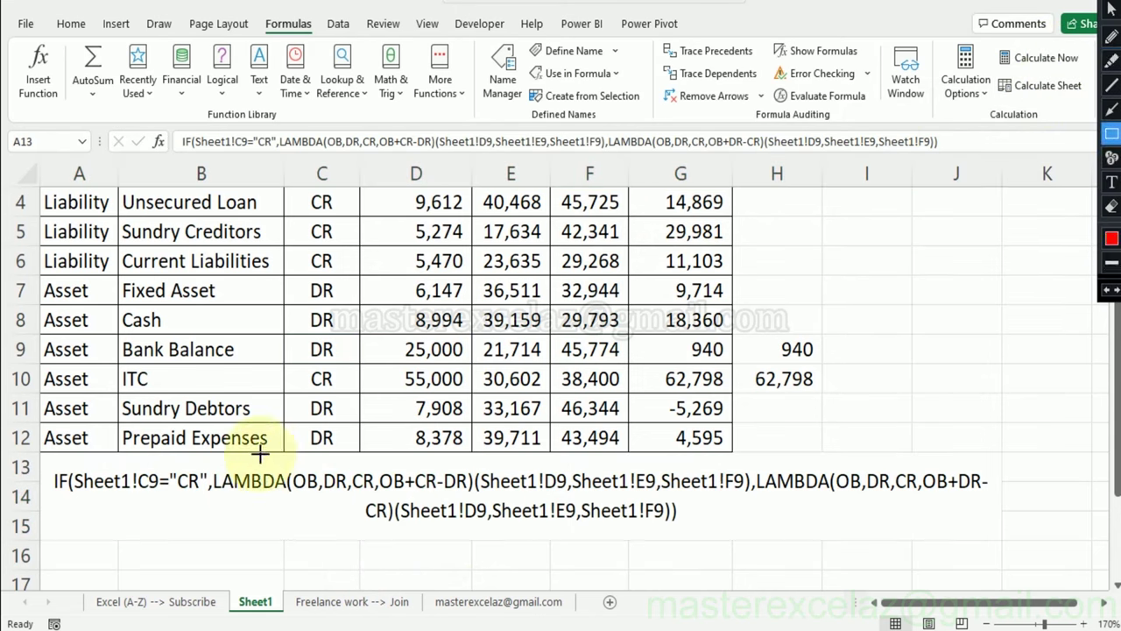
drag(212, 471, 752, 495)
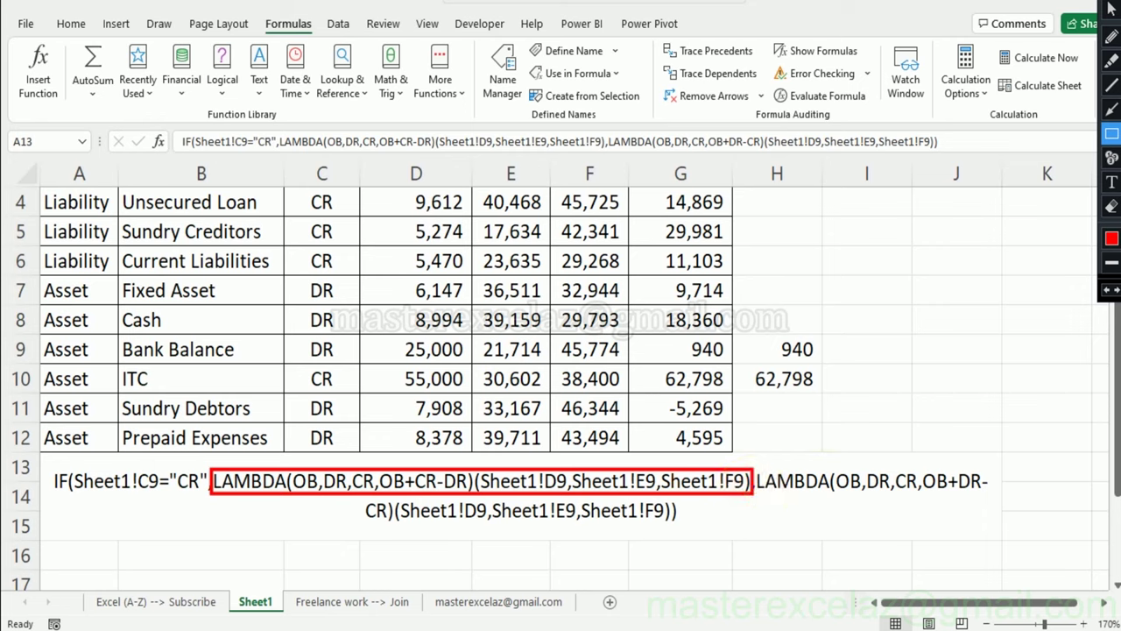
click(1110, 59)
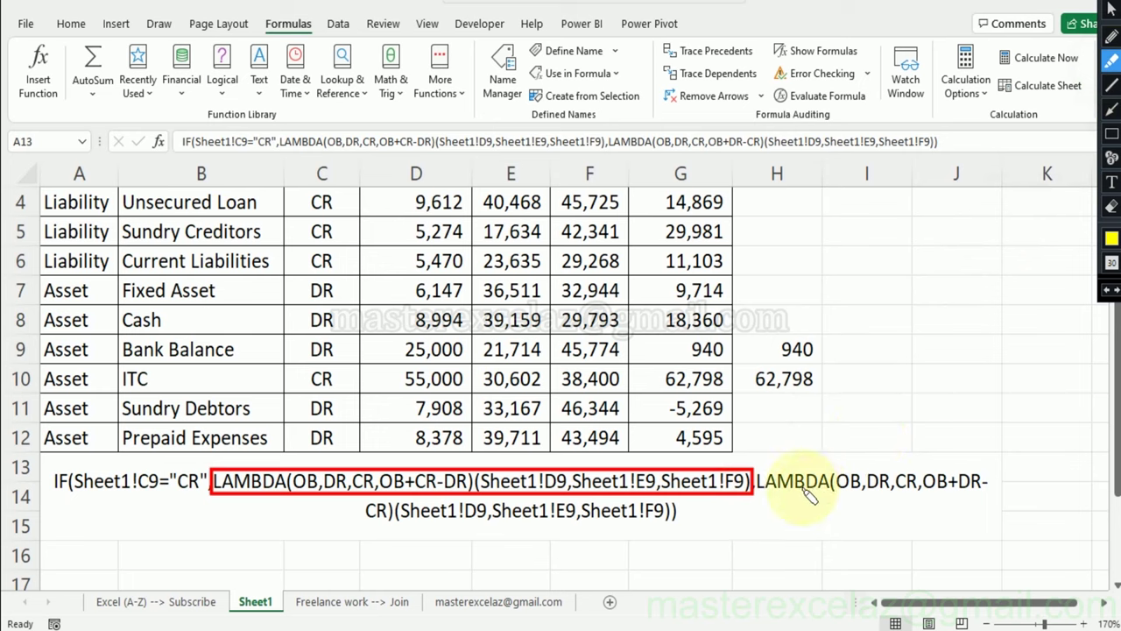
drag(759, 482, 981, 488)
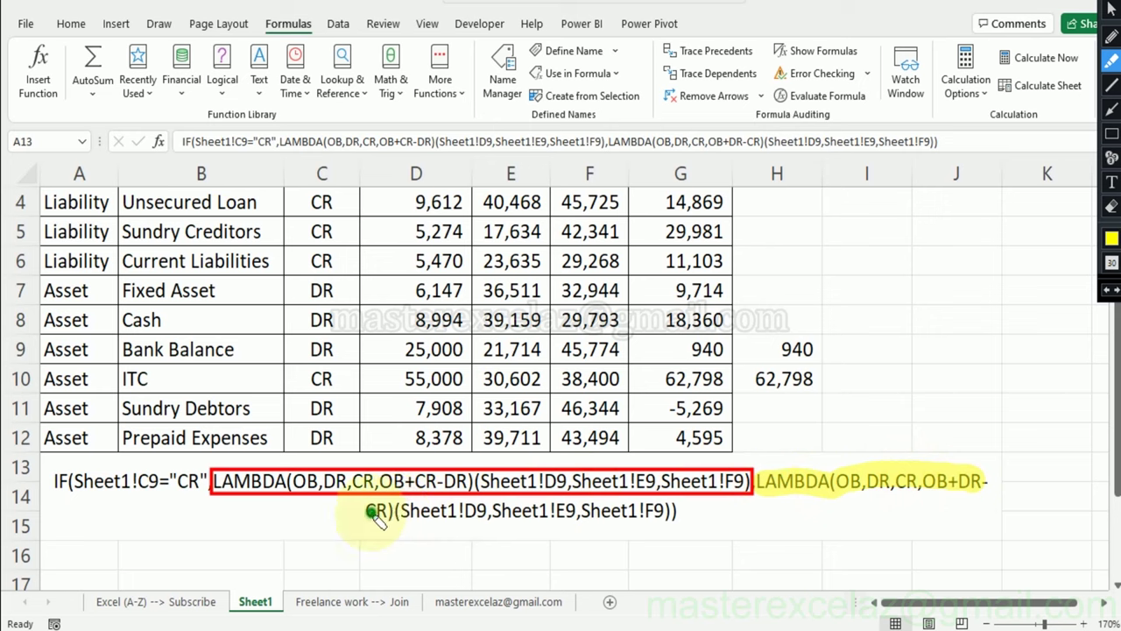
drag(375, 515, 649, 517)
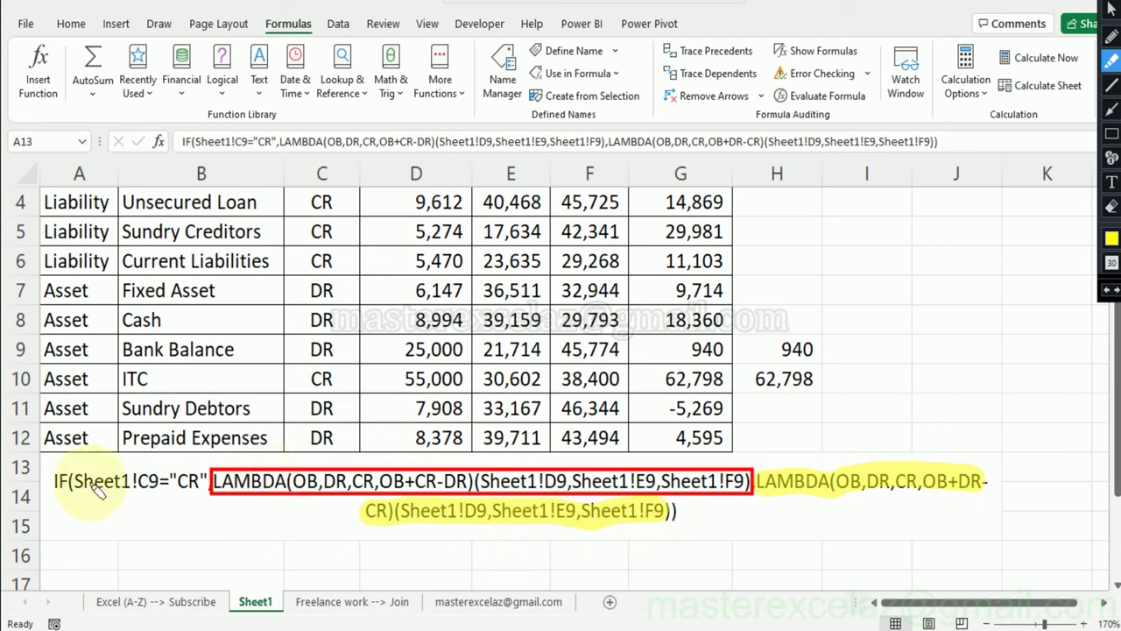
drag(57, 484, 189, 491)
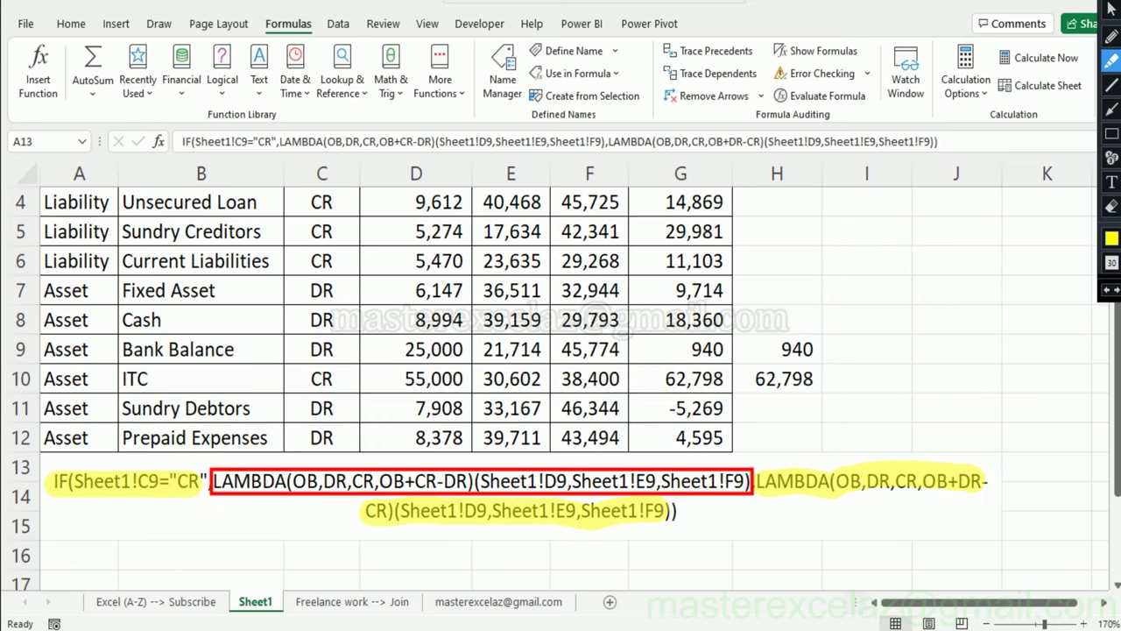
key(Escape)
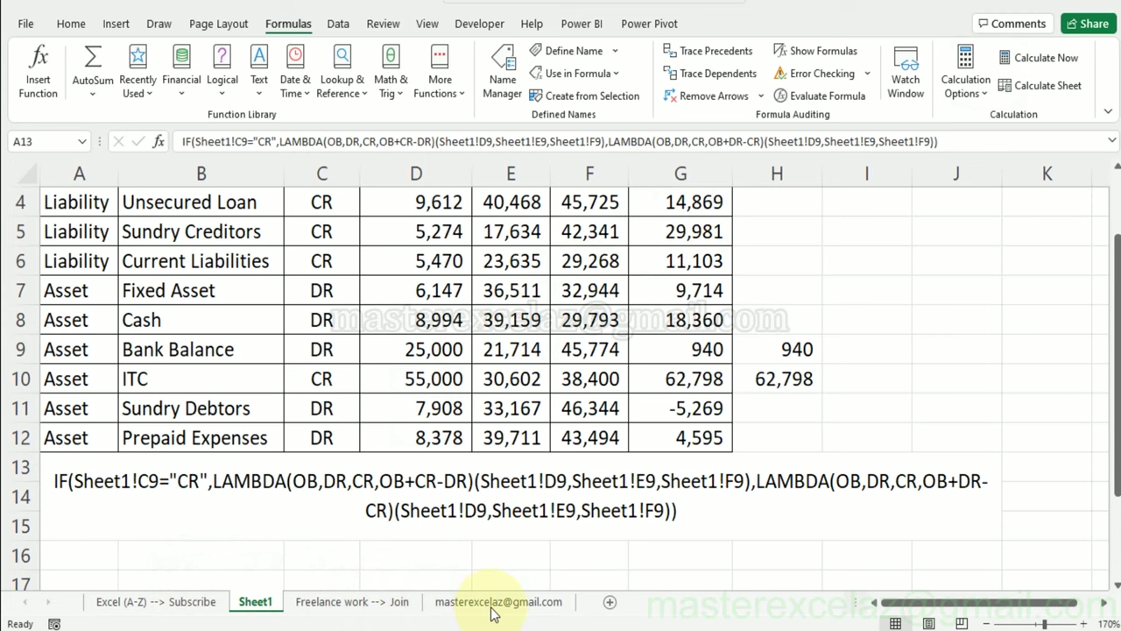
click(211, 606)
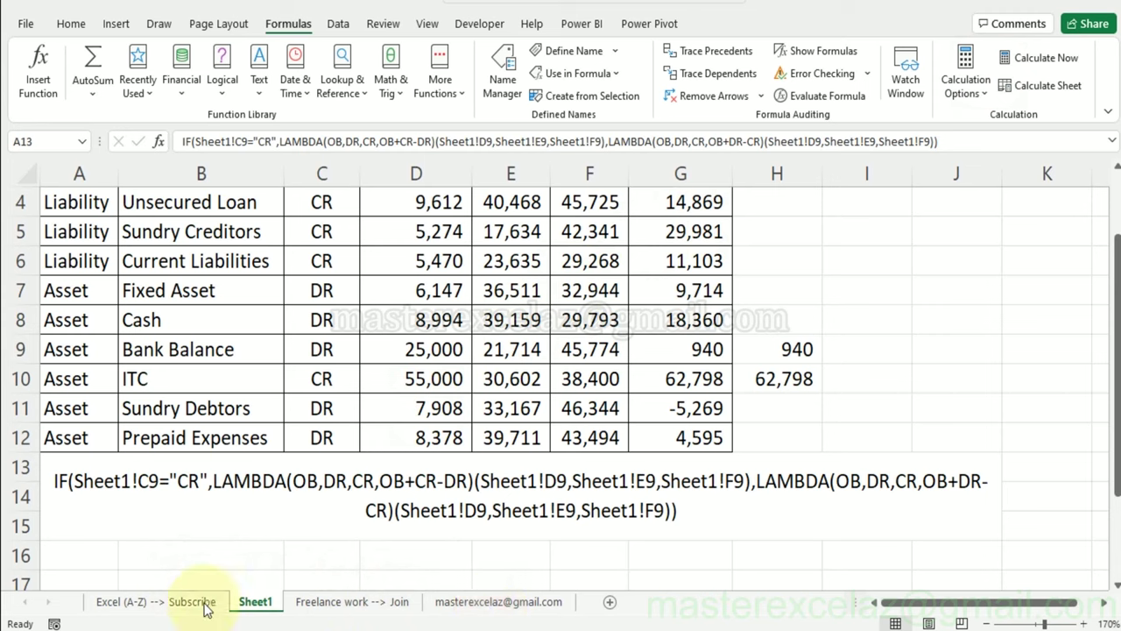